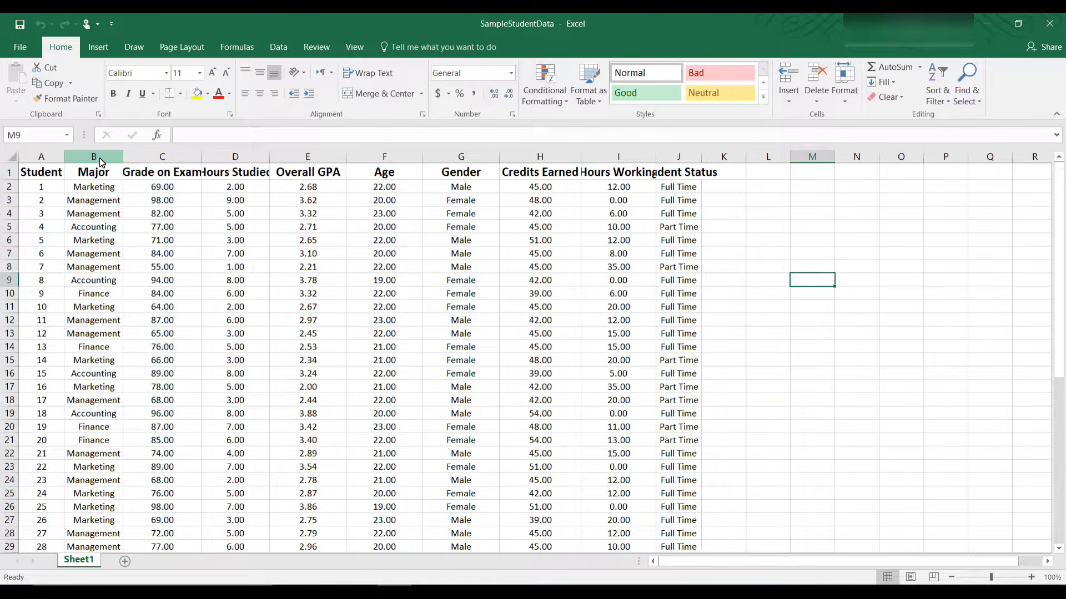
# Step: Copy the whole Major column into A1 of a new Sheet2 and widen column A to fit
pyautogui.click(97, 177)
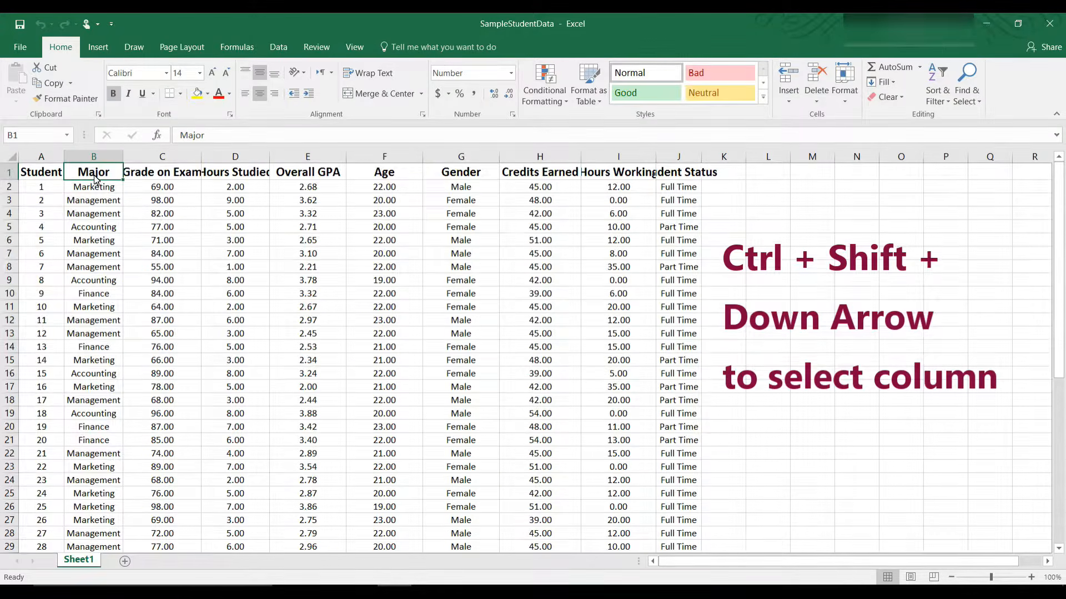
pyautogui.hotkey('ctrl', 'shift', 'Down')
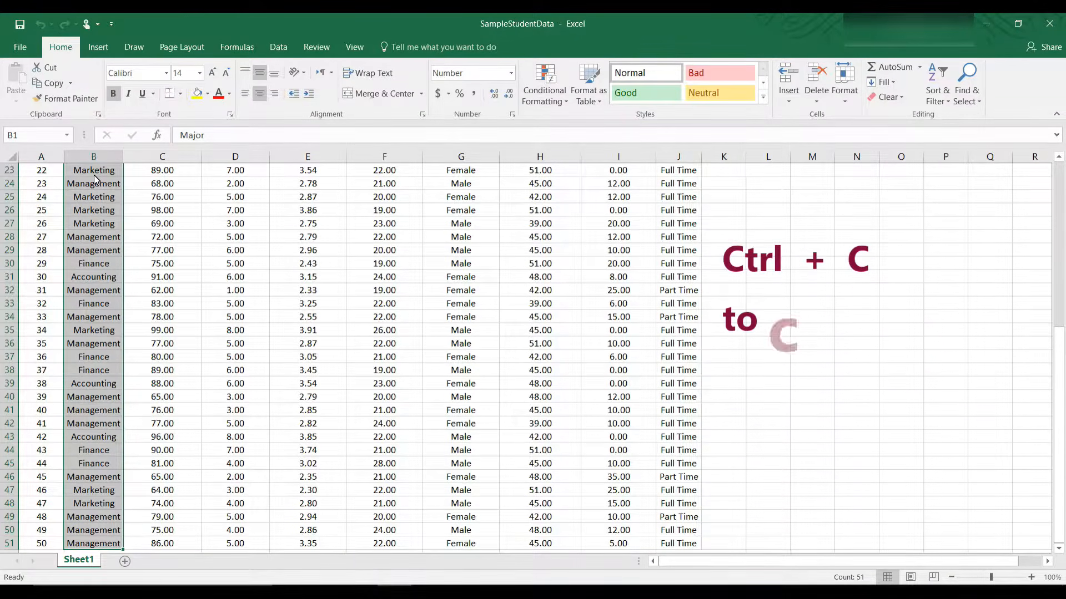
pyautogui.hotkey('ctrl', 'c')
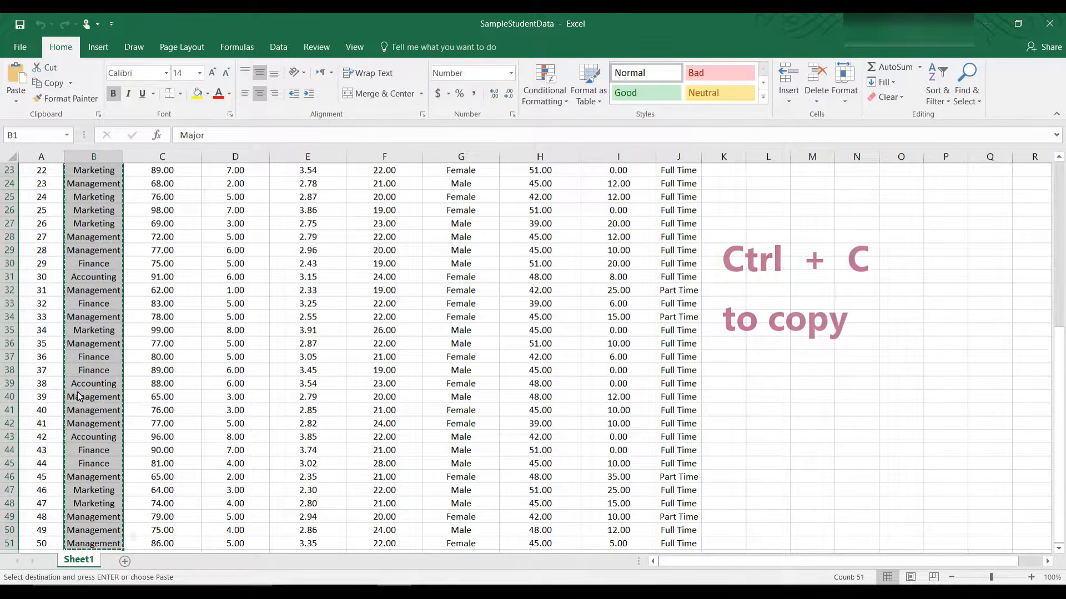
pyautogui.click(124, 562)
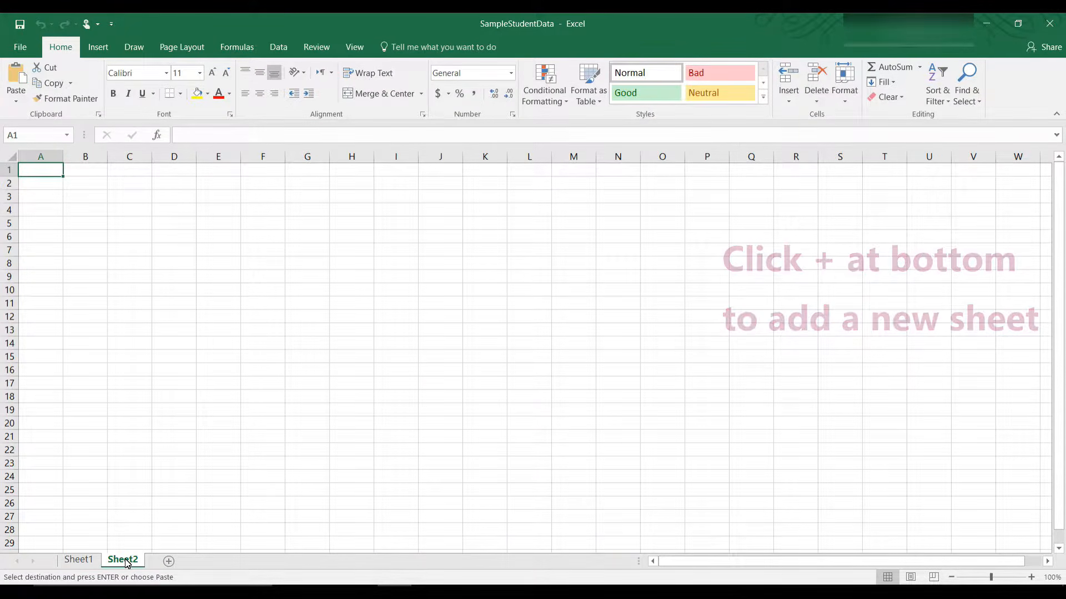
pyautogui.hotkey('ctrl', 'v')
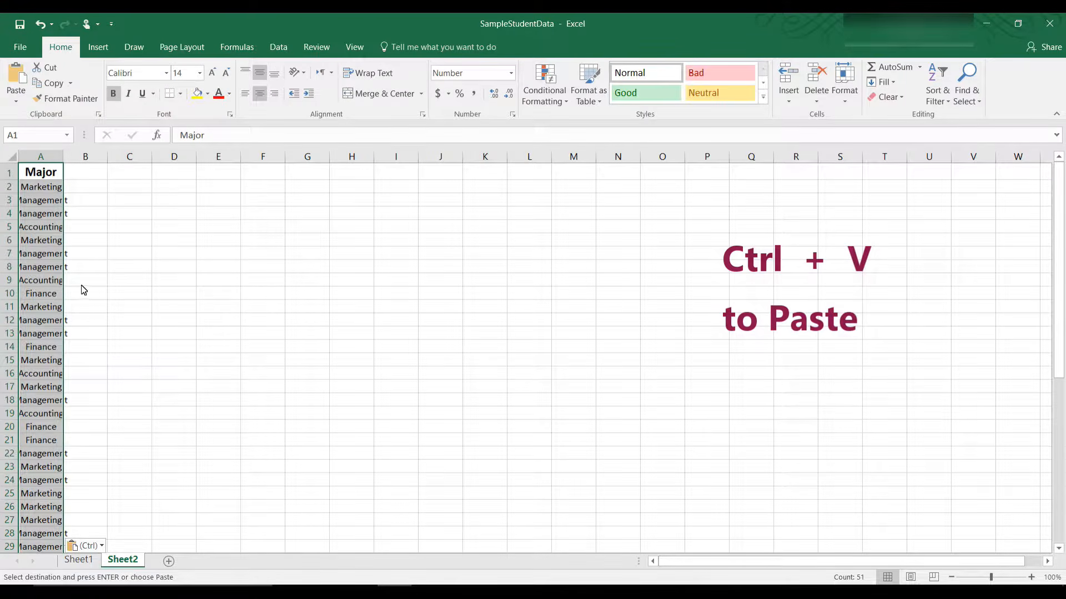
pyautogui.moveTo(64, 161); pyautogui.dragTo(88, 162)
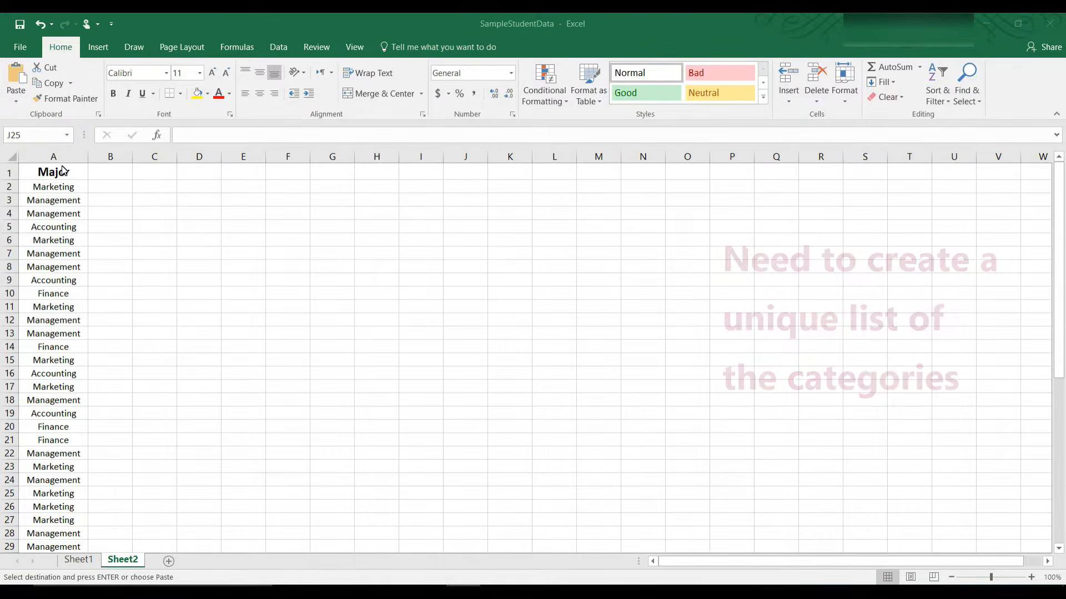
# Step: Use Advanced Filter with Unique records only to copy the distinct majors from column A to E11
pyautogui.click(61, 175)
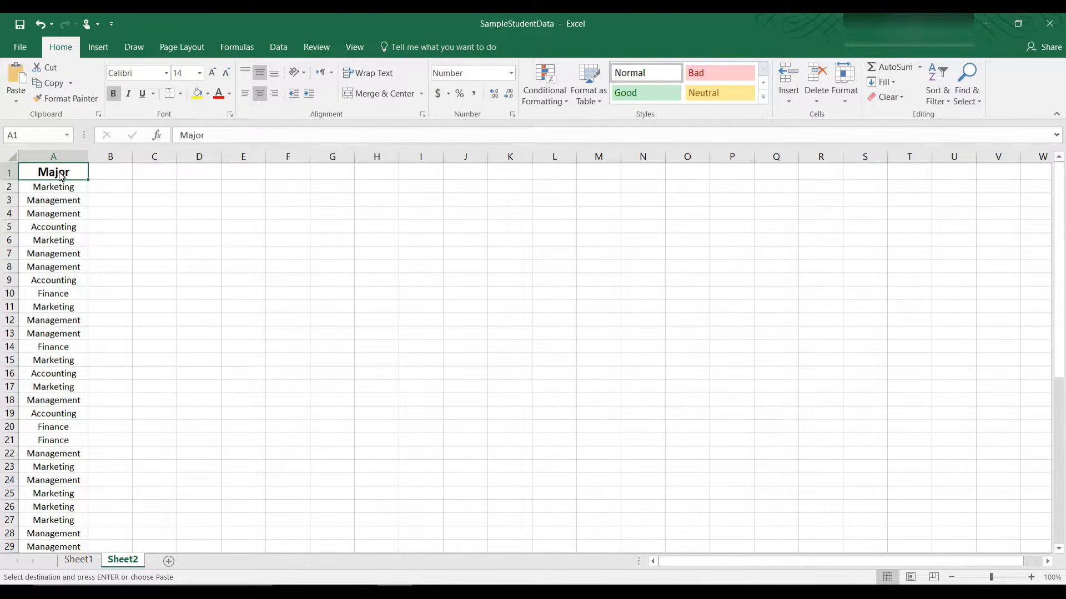
pyautogui.hotkey('ctrl', 'shift', 'Down')
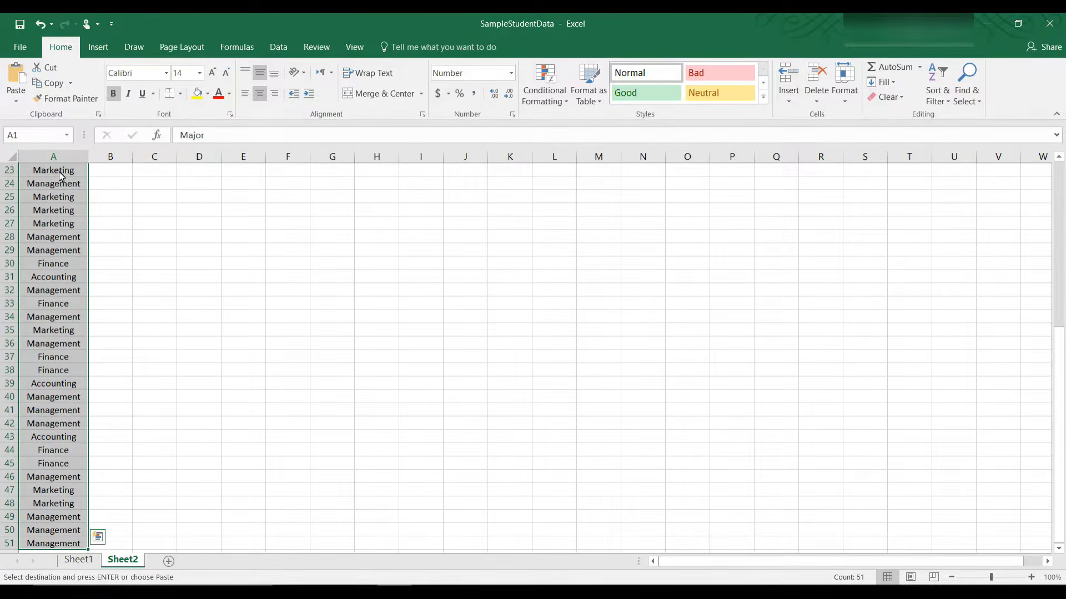
pyautogui.click(279, 47)
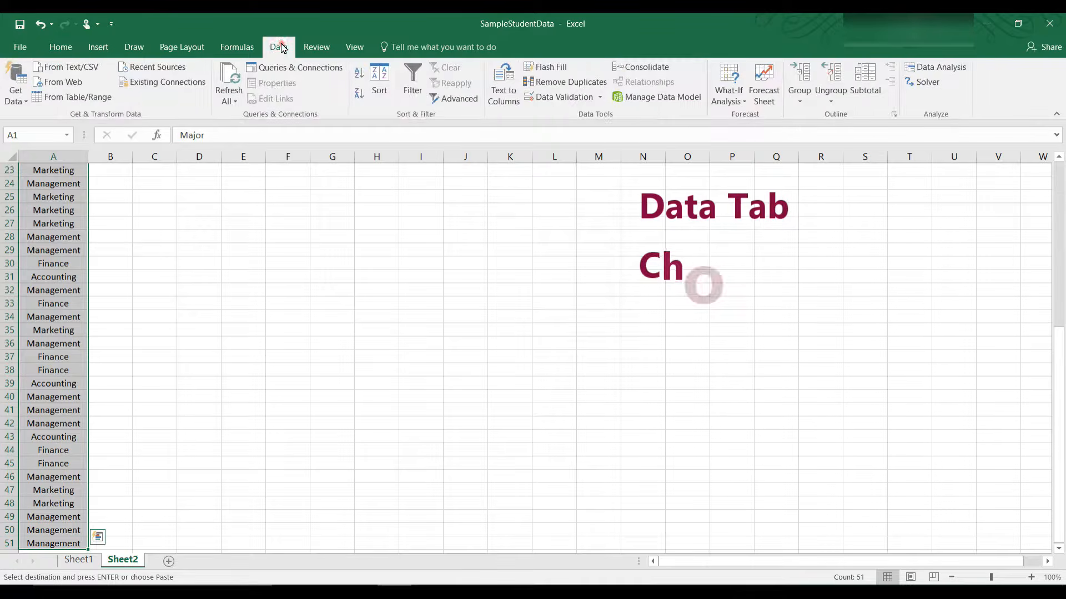
pyautogui.click(414, 86)
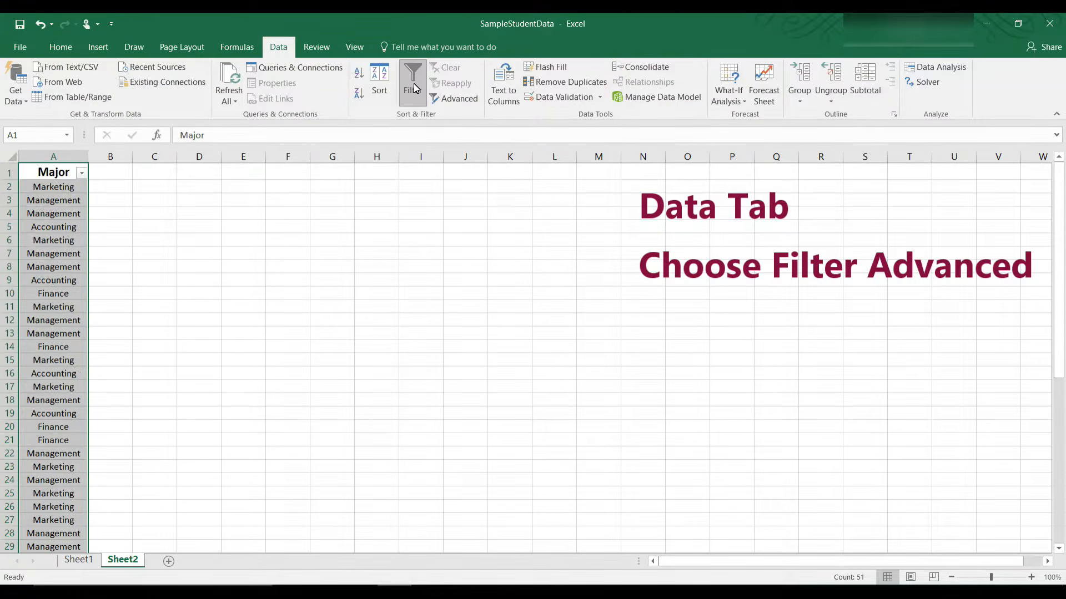
pyautogui.click(457, 98)
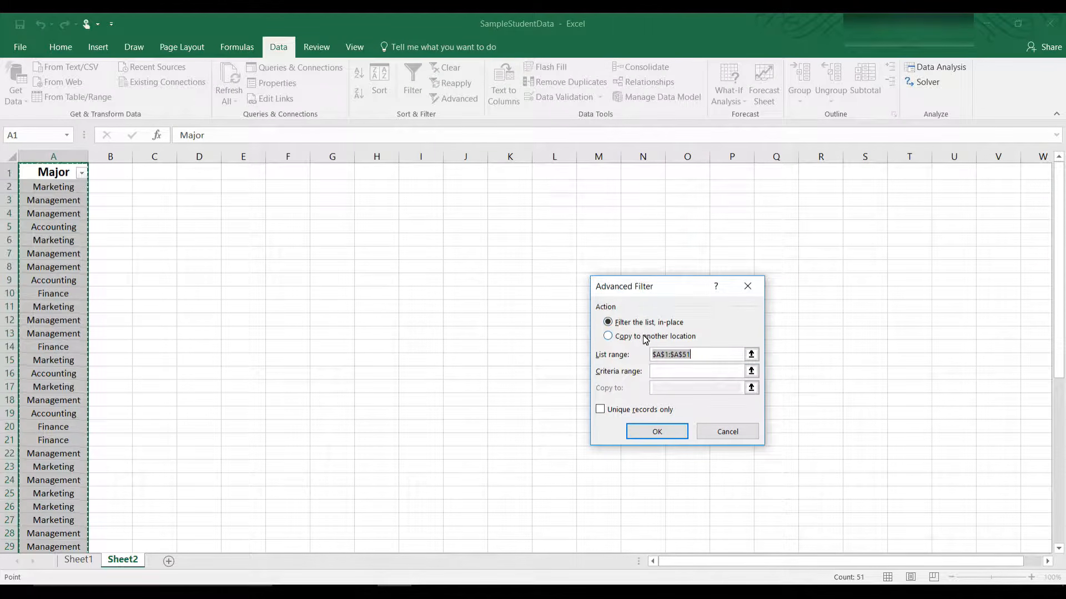
pyautogui.click(609, 337)
pyautogui.click(679, 390)
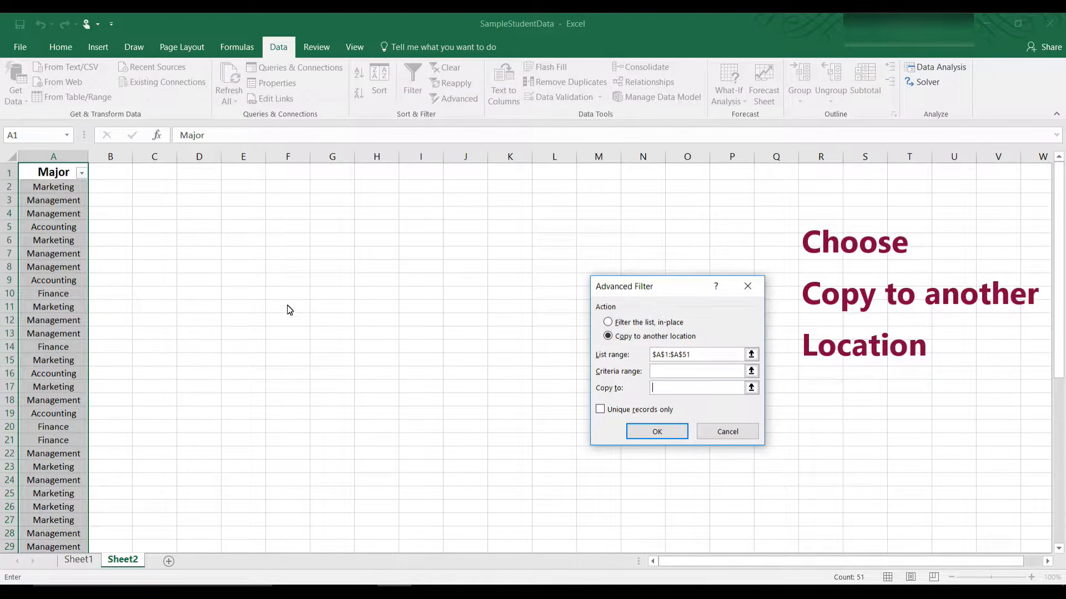
pyautogui.click(238, 313)
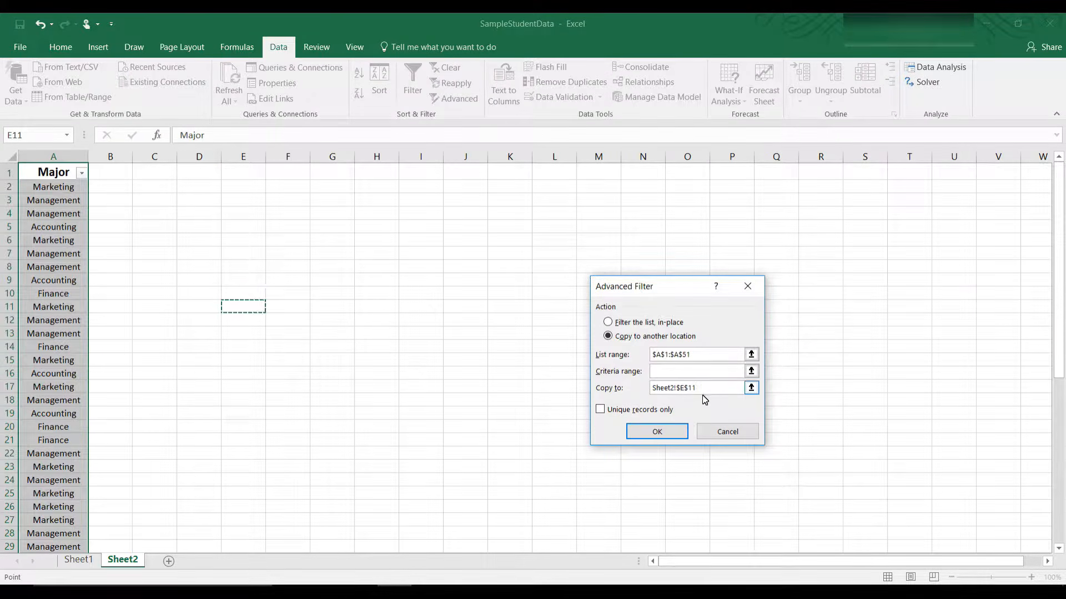
pyautogui.click(600, 410)
pyautogui.click(657, 432)
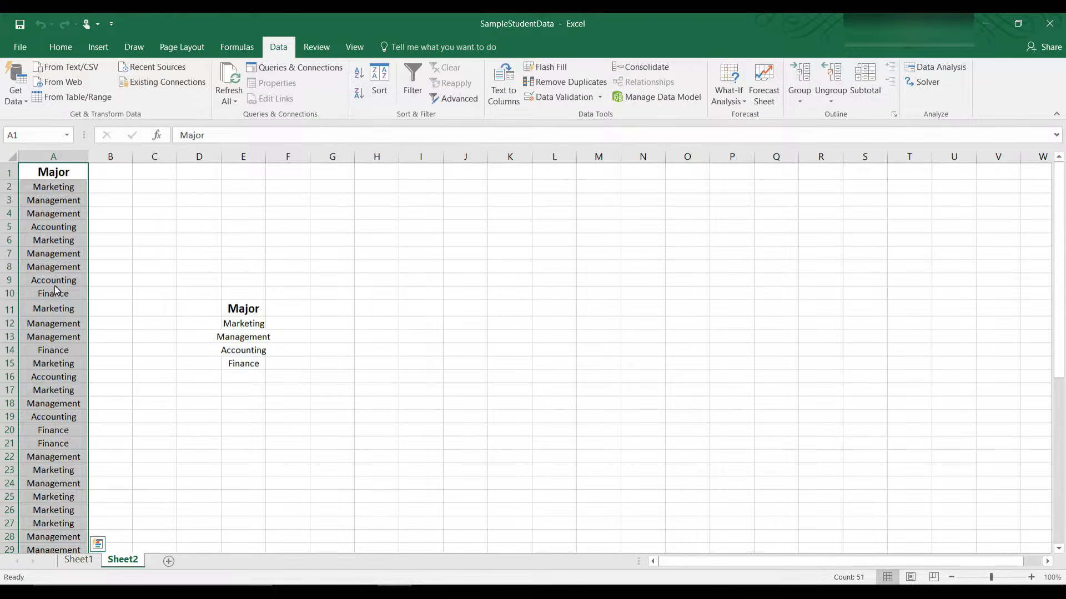
# Step: Widen column E and left-align the unique Major list in E11:E15
pyautogui.moveTo(265, 158); pyautogui.dragTo(292, 159)
pyautogui.click(279, 310)
pyautogui.moveTo(278, 328); pyautogui.dragTo(272, 364)
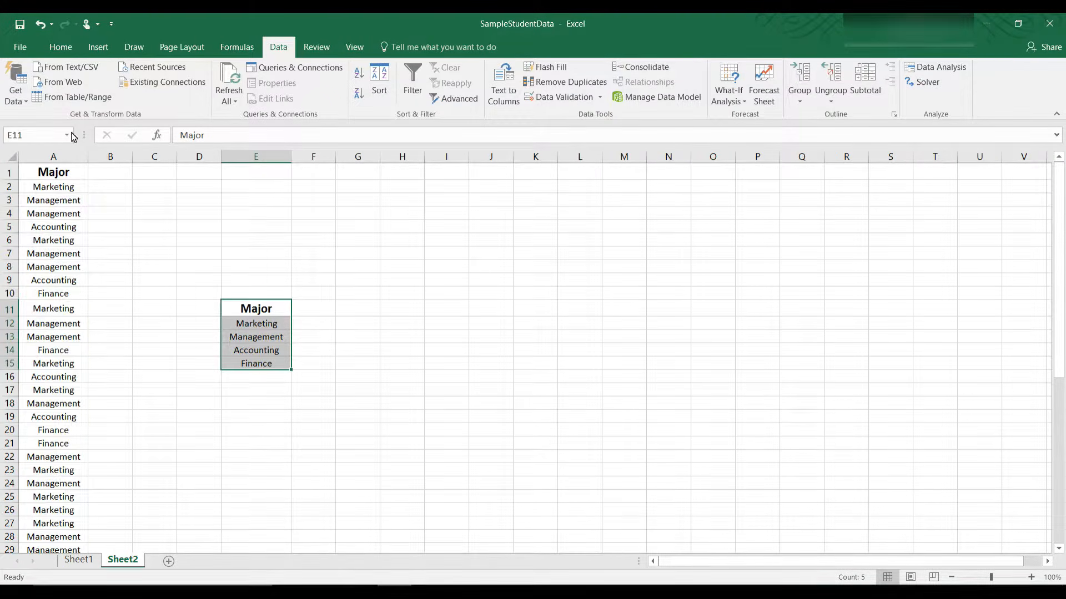
pyautogui.click(60, 46)
pyautogui.click(245, 94)
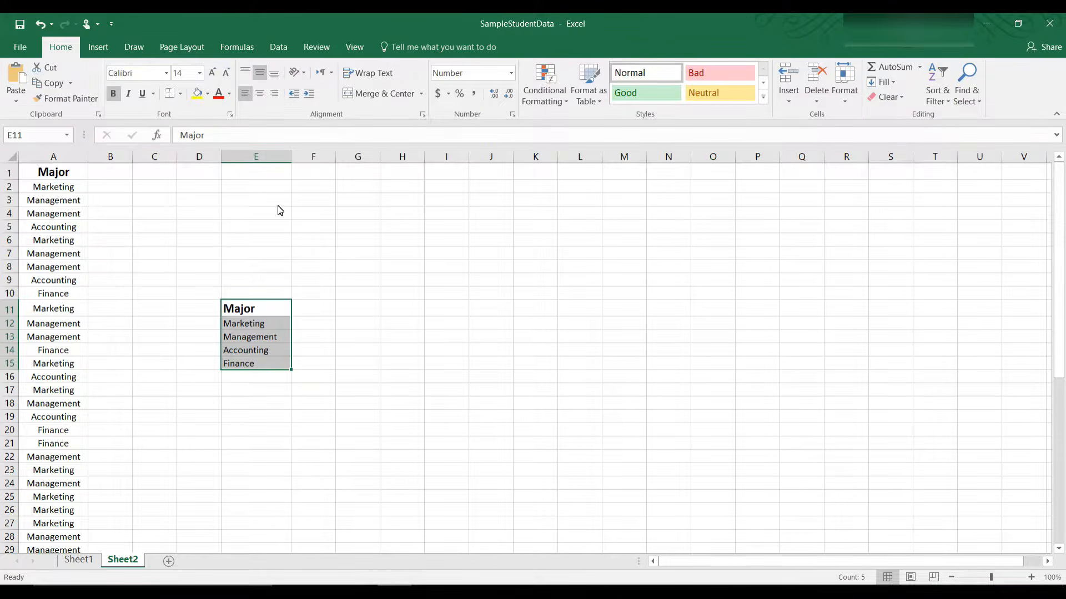
pyautogui.click(312, 297)
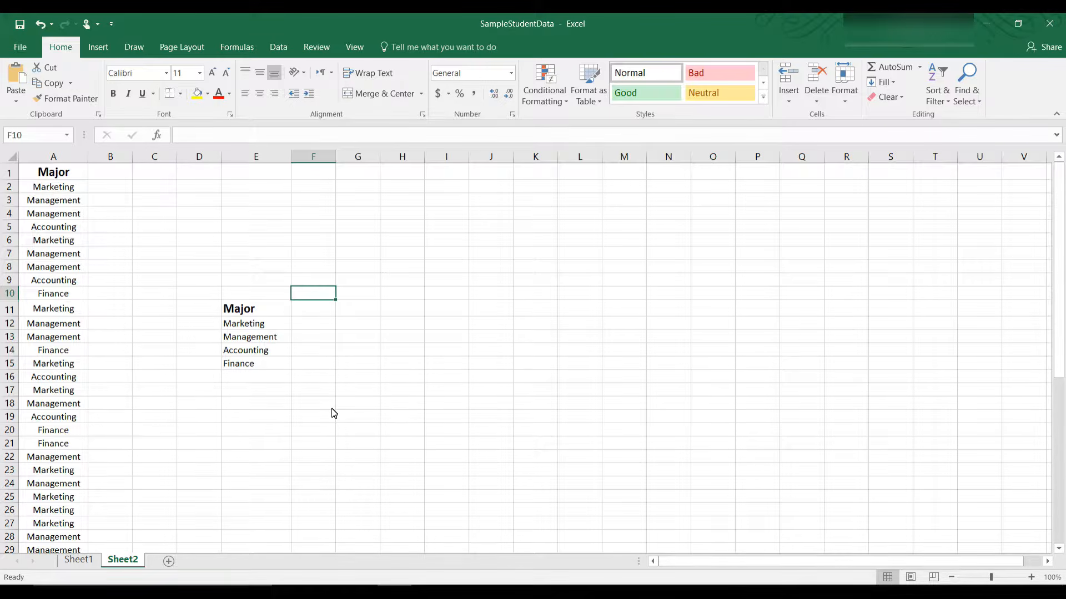
# Step: Enter a bold, size 14 Frequency heading in F11 and widen column F to fit it
pyautogui.click(325, 308)
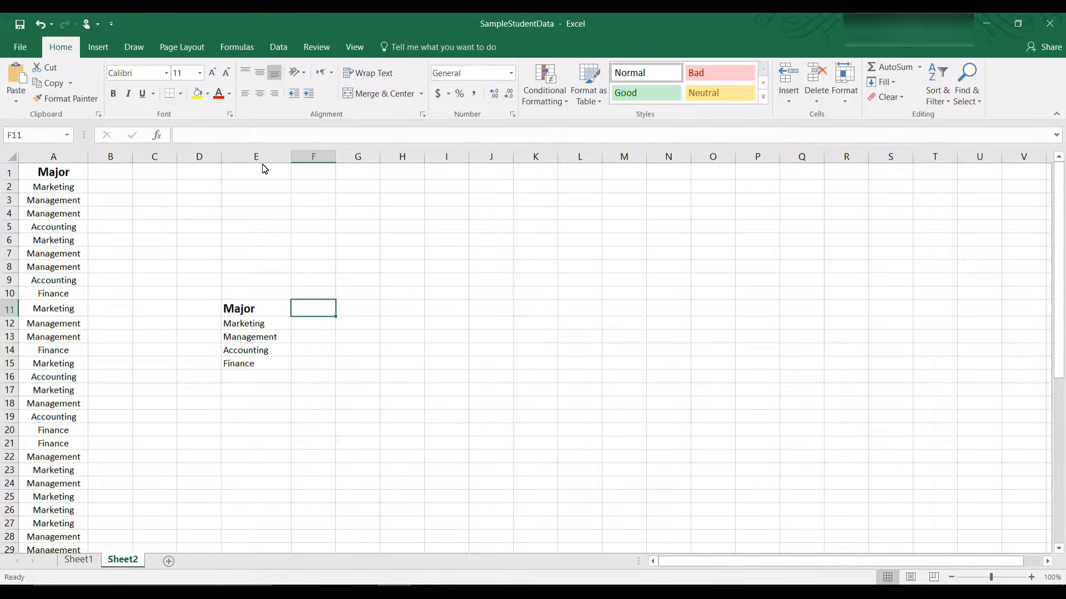
pyautogui.click(272, 136)
pyautogui.write('Frequency')
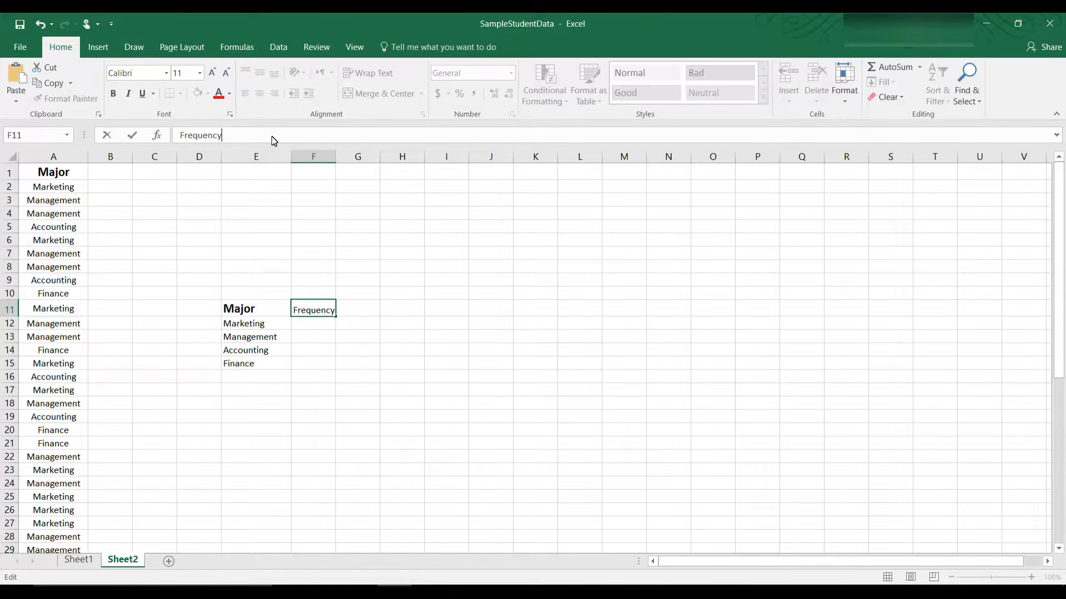
pyautogui.doubleClick(257, 136)
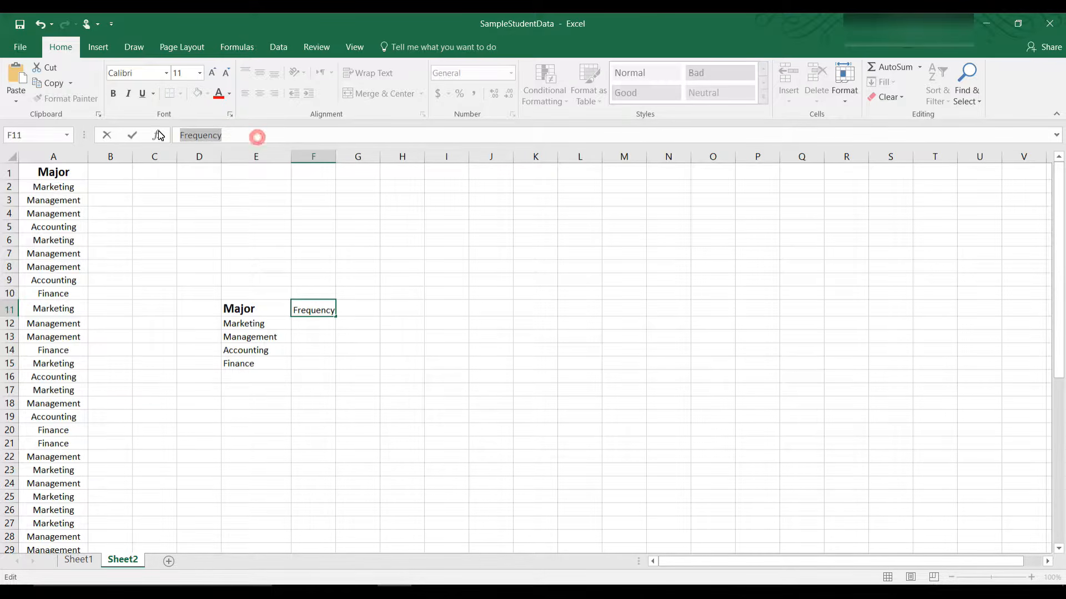
pyautogui.click(113, 94)
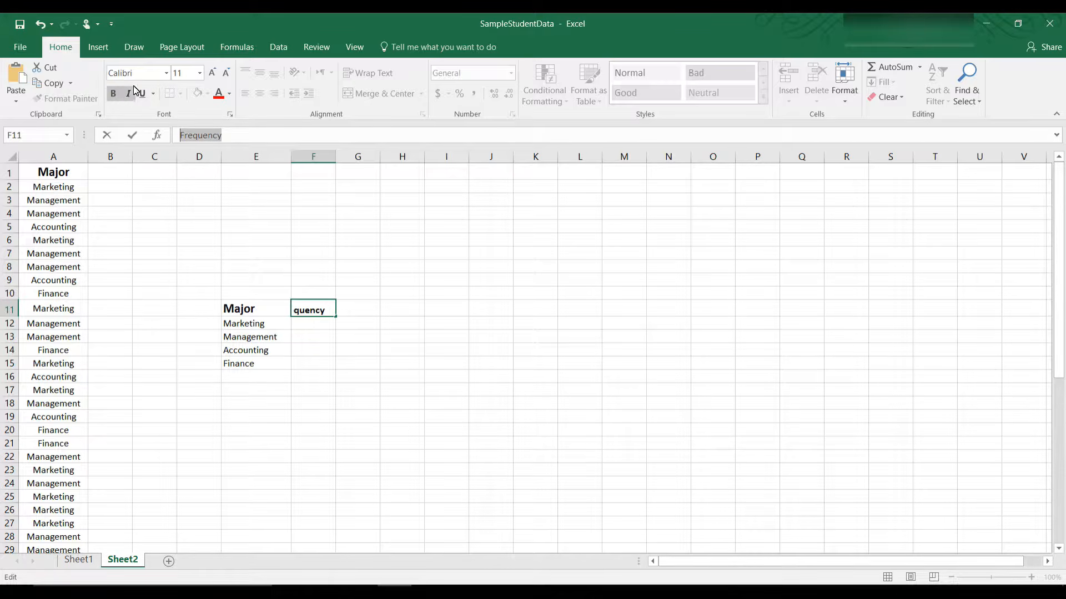
pyautogui.click(199, 74)
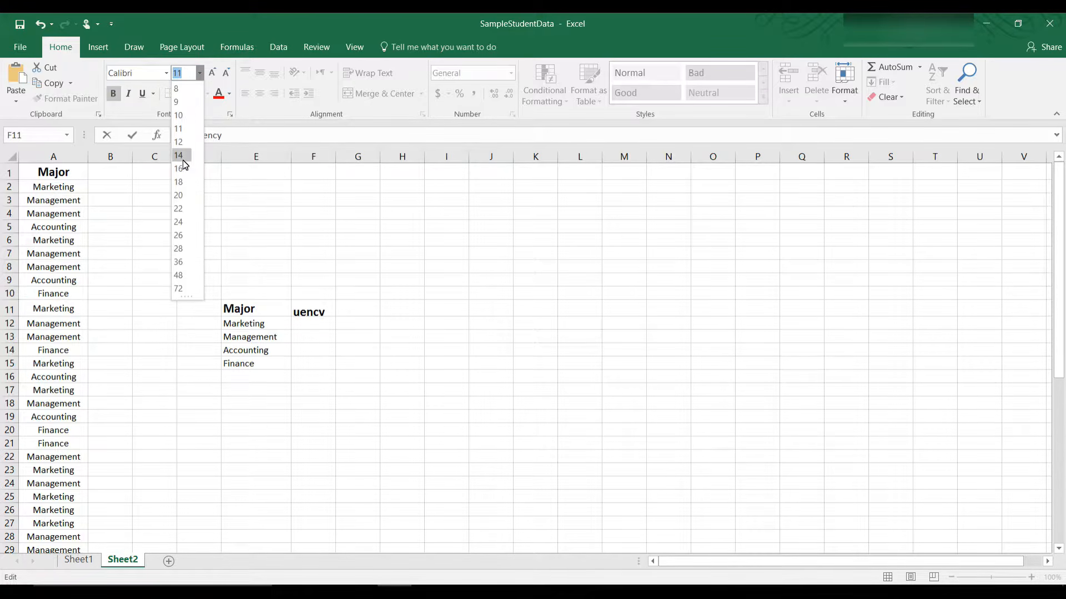
pyautogui.click(183, 160)
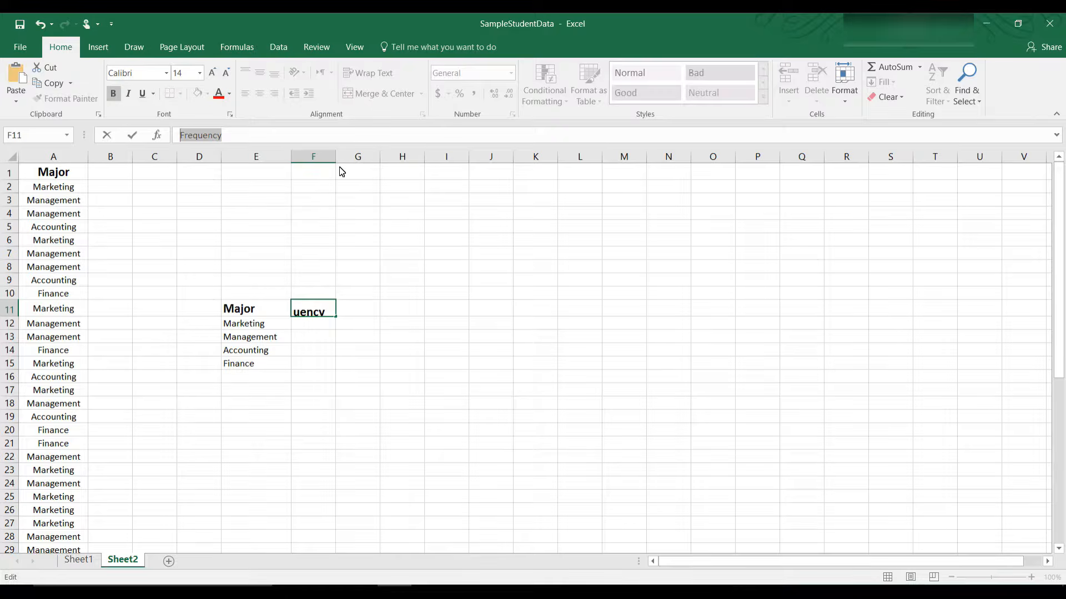
pyautogui.hotkey('shift', 'Tab')
pyautogui.moveTo(336, 162); pyautogui.dragTo(350, 162)
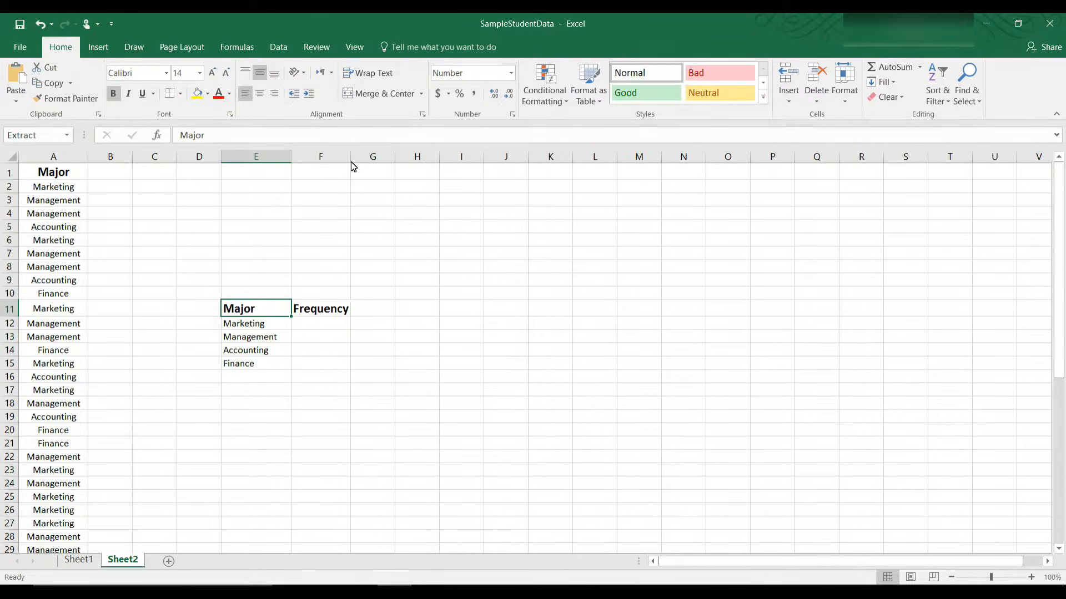
# Step: Fill the Major and Frequency header cells E11:F11 light blue
pyautogui.click(297, 236)
pyautogui.click(240, 311)
pyautogui.moveTo(240, 310); pyautogui.dragTo(324, 313)
pyautogui.rightClick(324, 312)
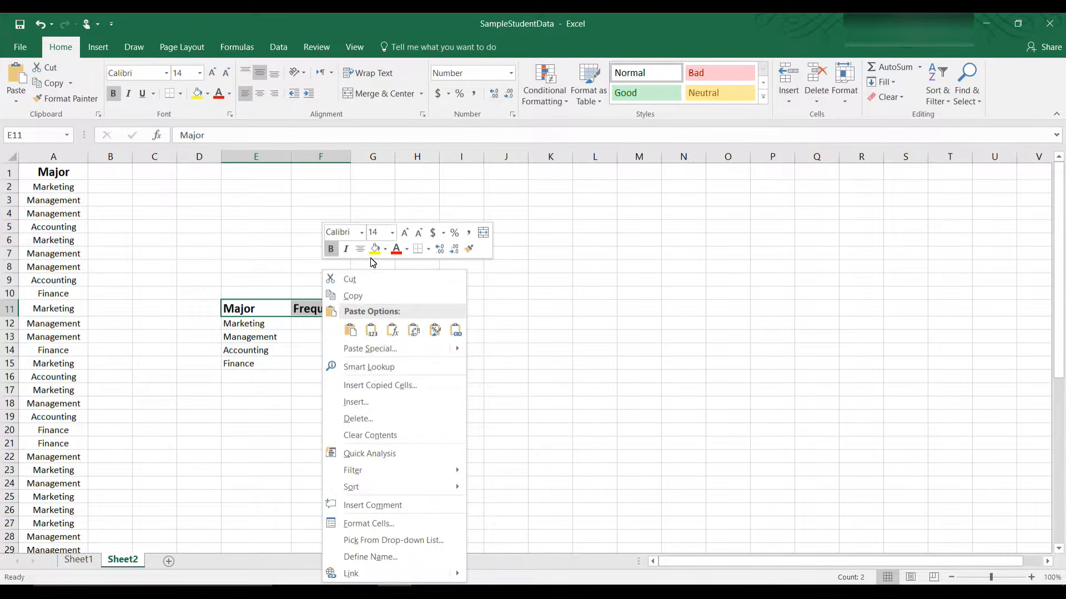
pyautogui.click(385, 249)
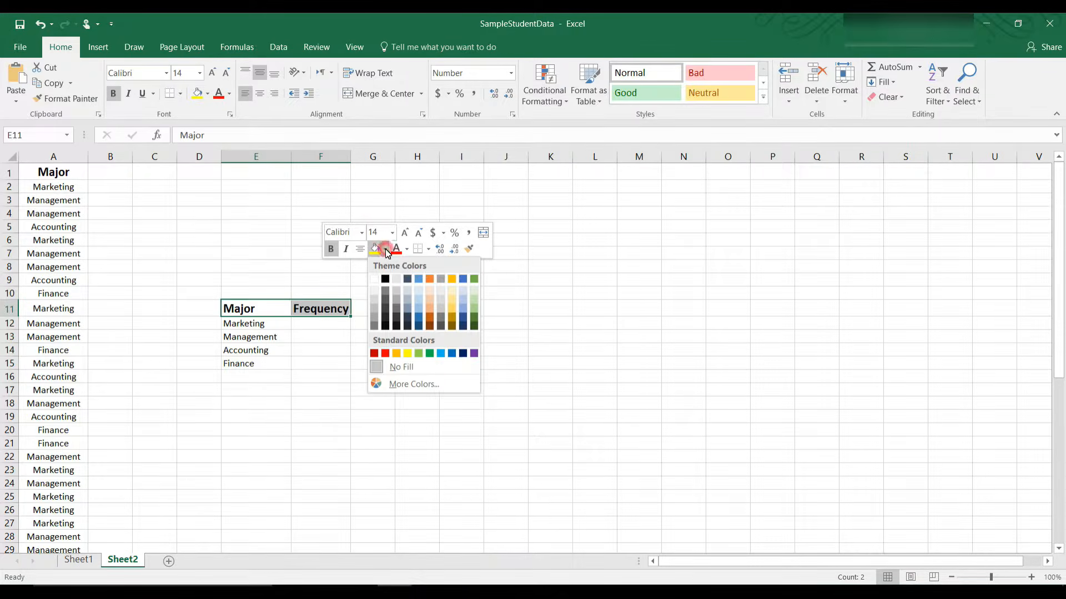
pyautogui.click(441, 354)
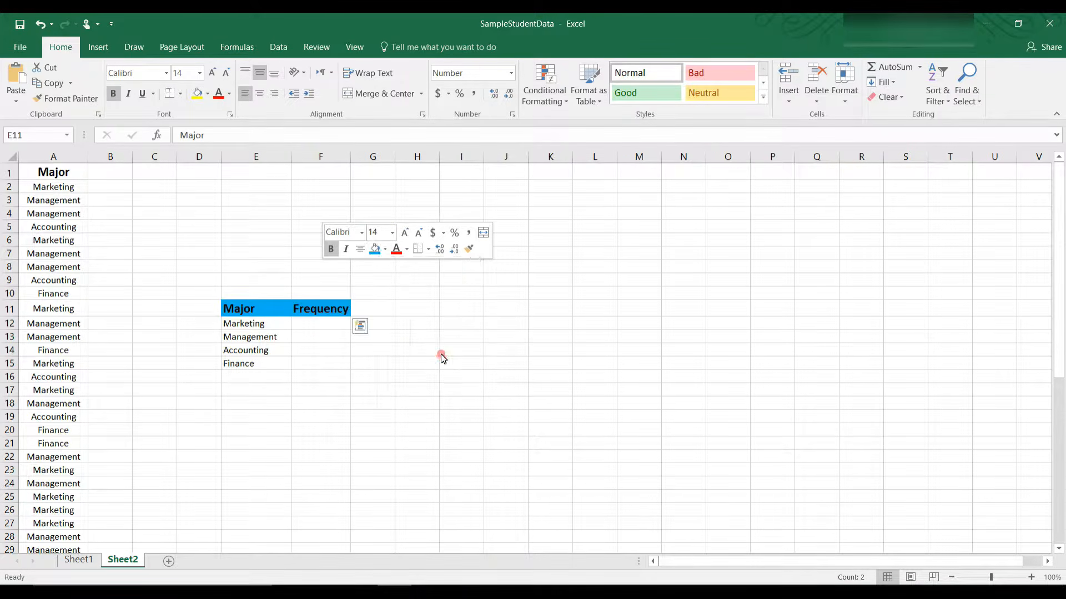
pyautogui.click(344, 403)
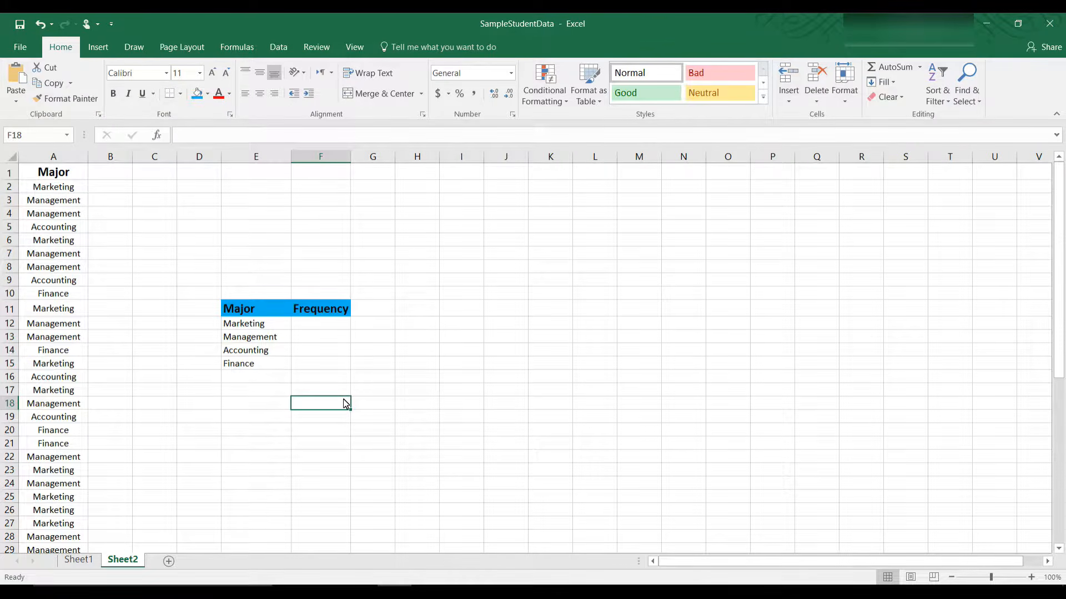
# Step: Apply All Borders to the Major/Frequency table in E11:F15
pyautogui.moveTo(250, 316); pyautogui.dragTo(318, 371)
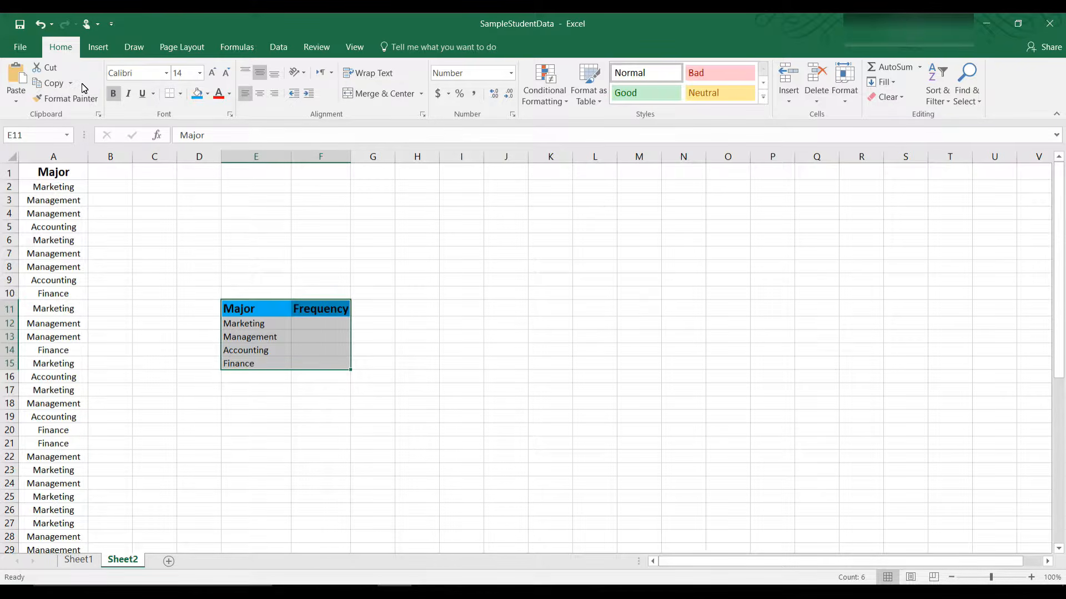
pyautogui.click(181, 95)
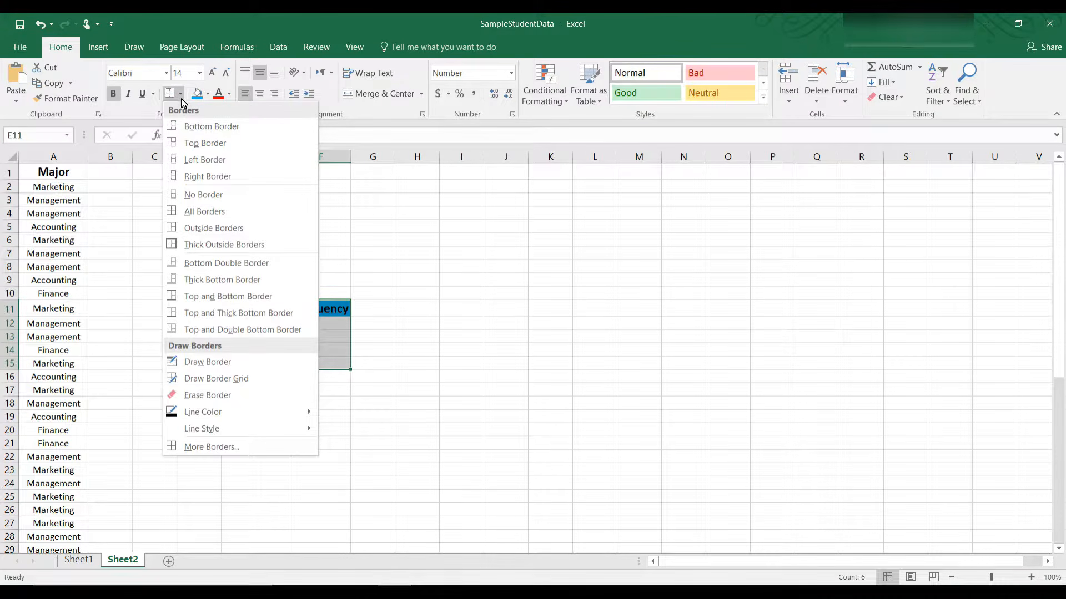
pyautogui.click(199, 213)
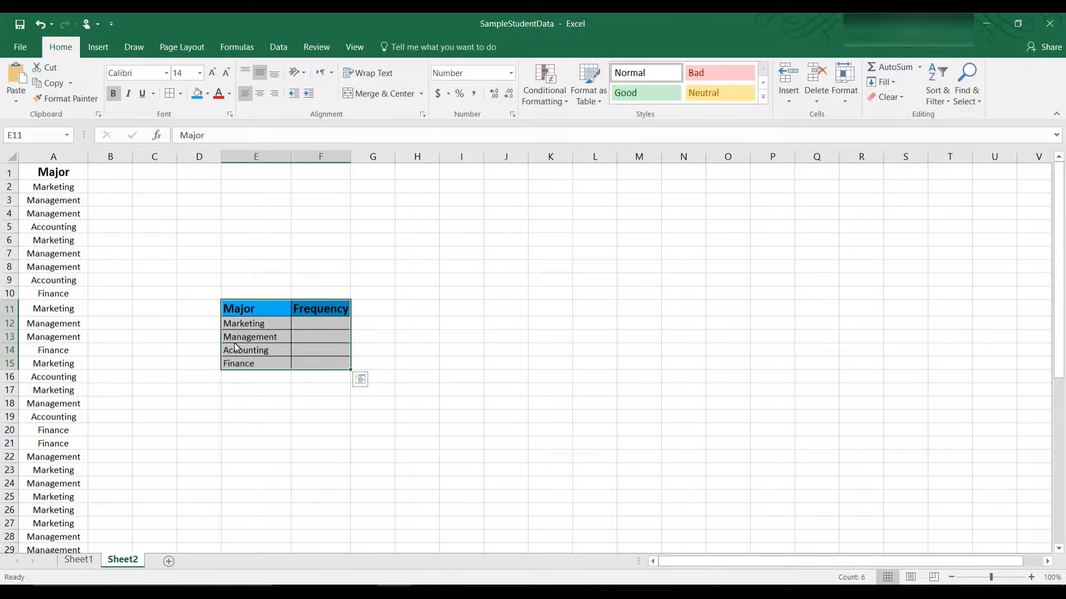
pyautogui.click(385, 435)
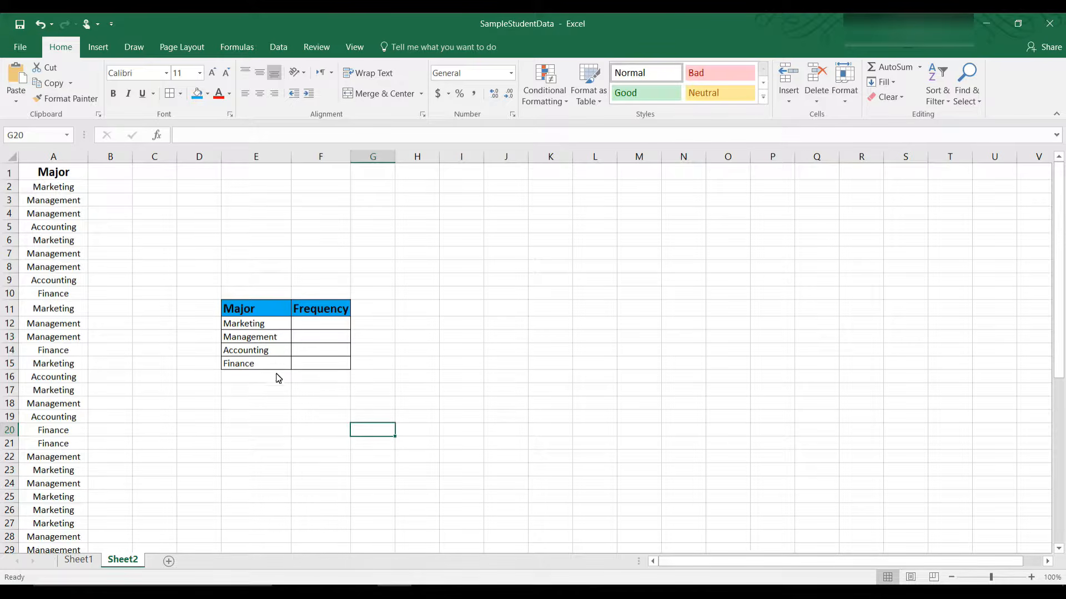
# Step: Start =COUNTIFS( in F12 with the absolute range $A$2:$A$51 as its first argument
pyautogui.click(325, 328)
pyautogui.write('=CO')
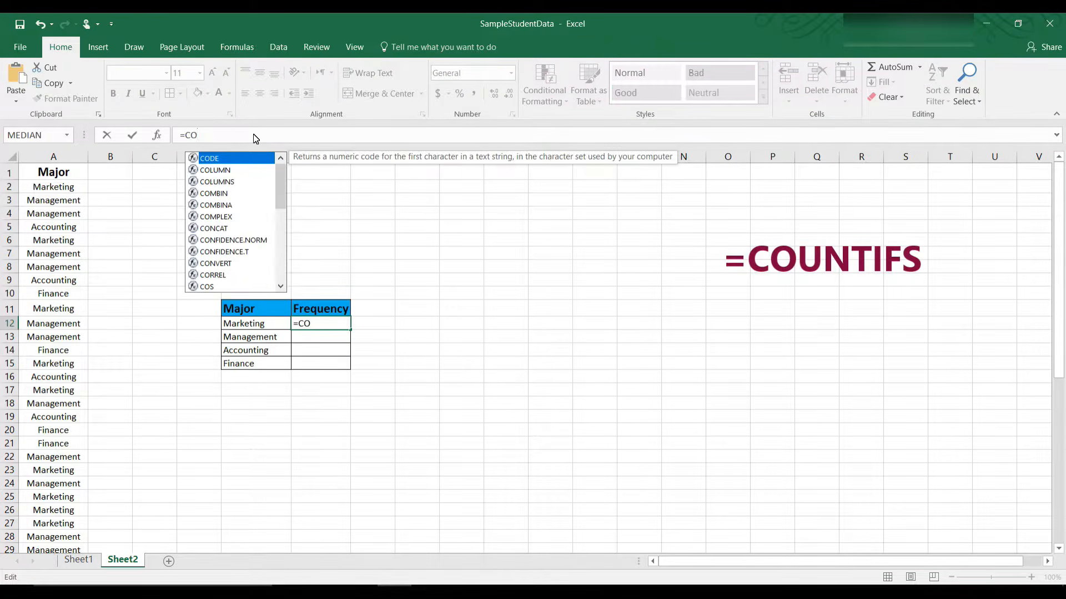
pyautogui.write('UNTIF')
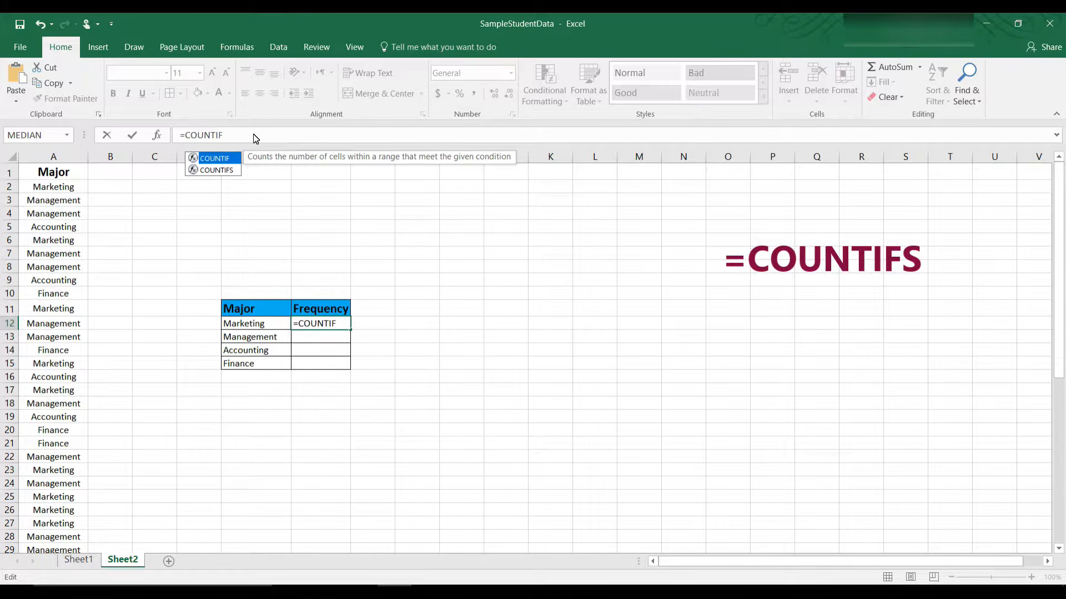
pyautogui.write('S')
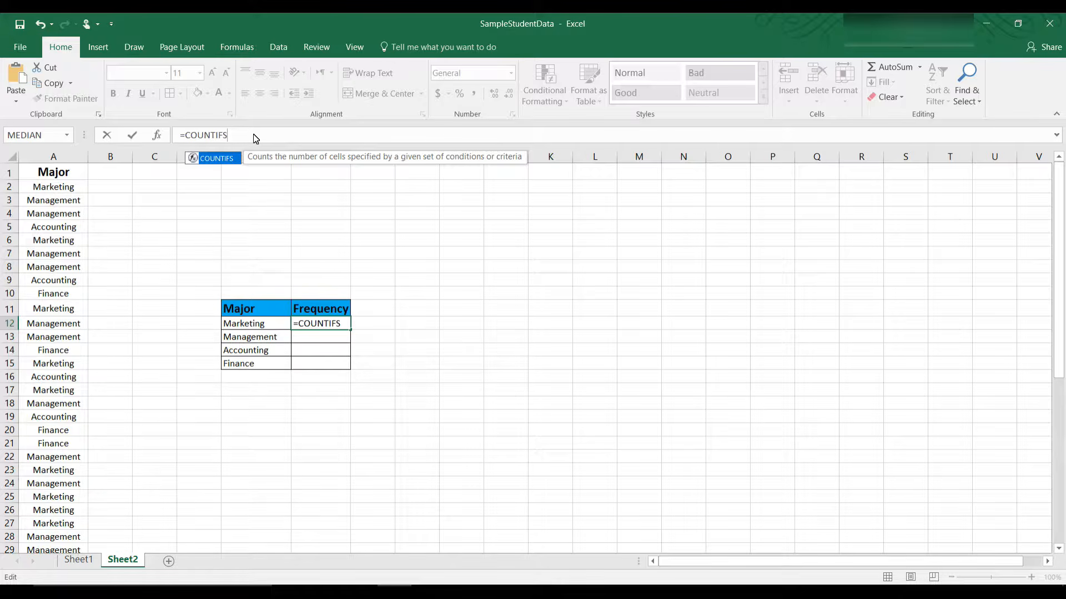
pyautogui.write('(')
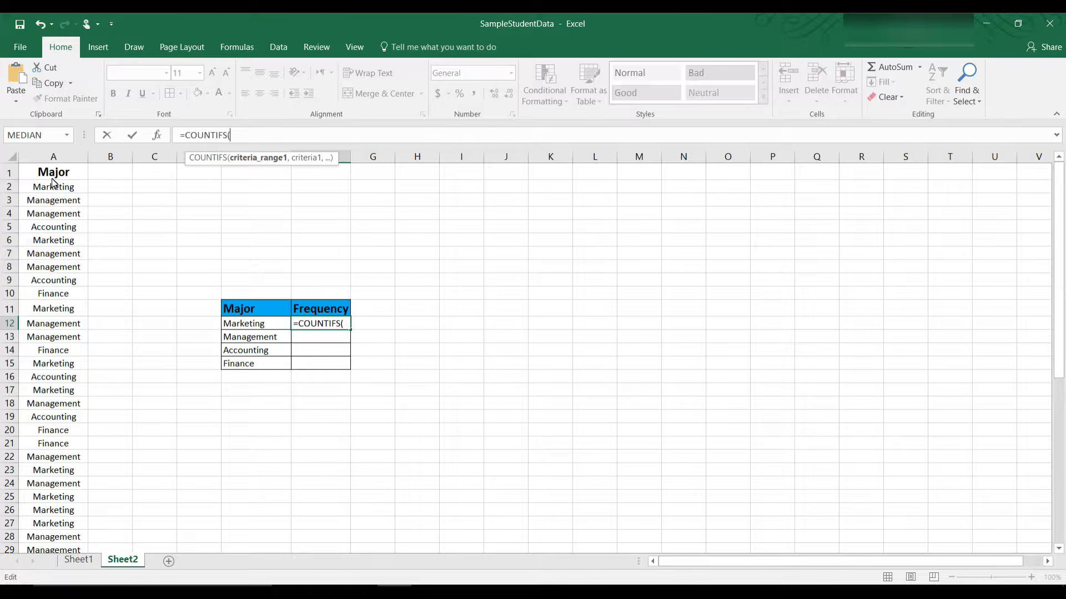
pyautogui.moveTo(58, 185); pyautogui.dragTo(50, 530)
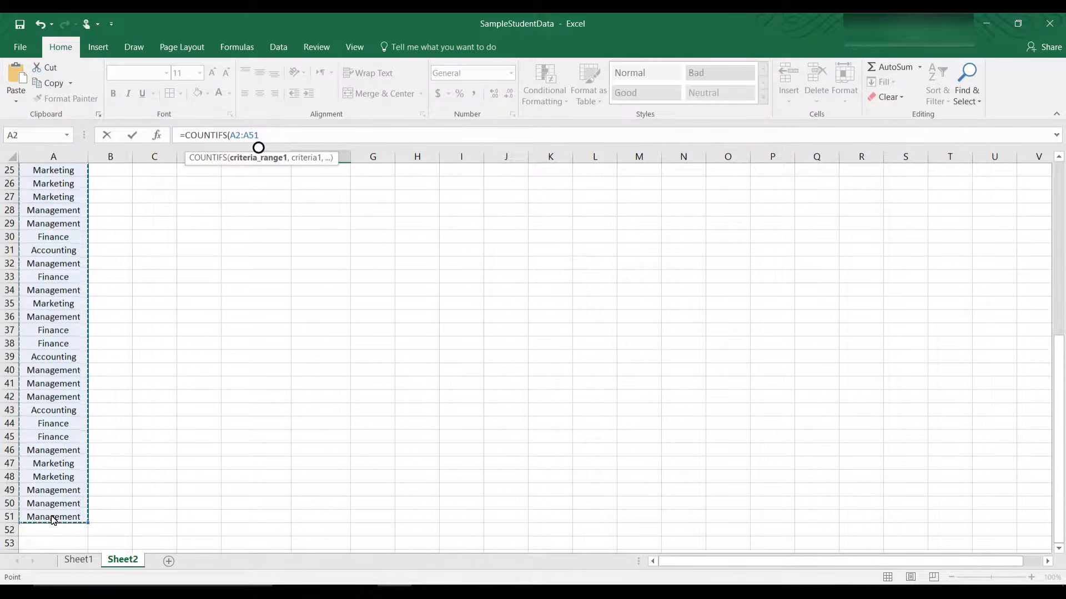
pyautogui.press('F4')
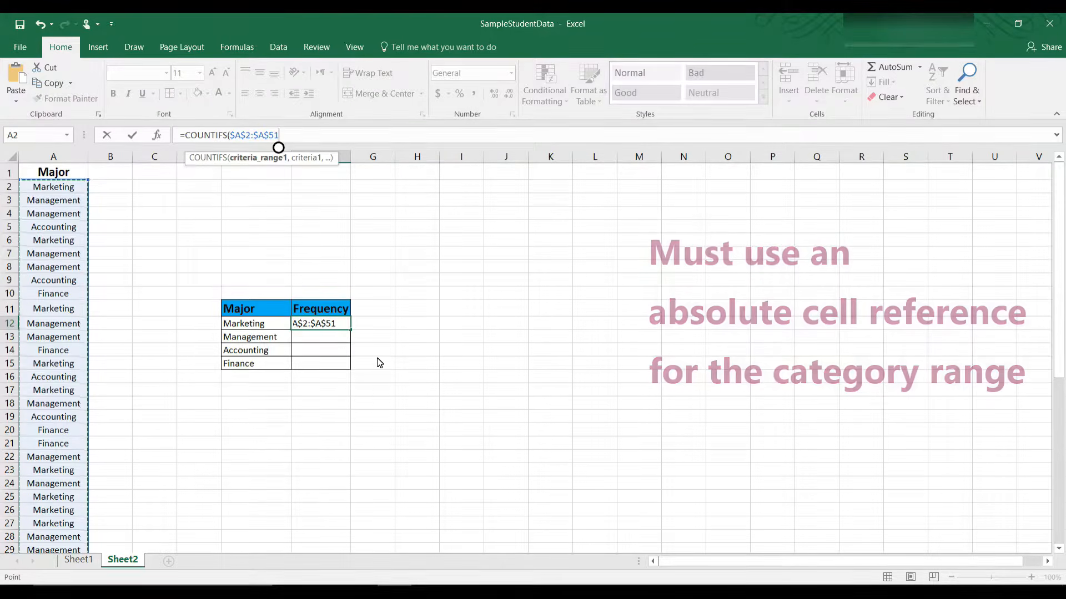
# Step: Complete F12 as =COUNTIFS($A$2:$A$51,E12) so it counts Marketing majors
pyautogui.click(291, 135)
pyautogui.write(',')
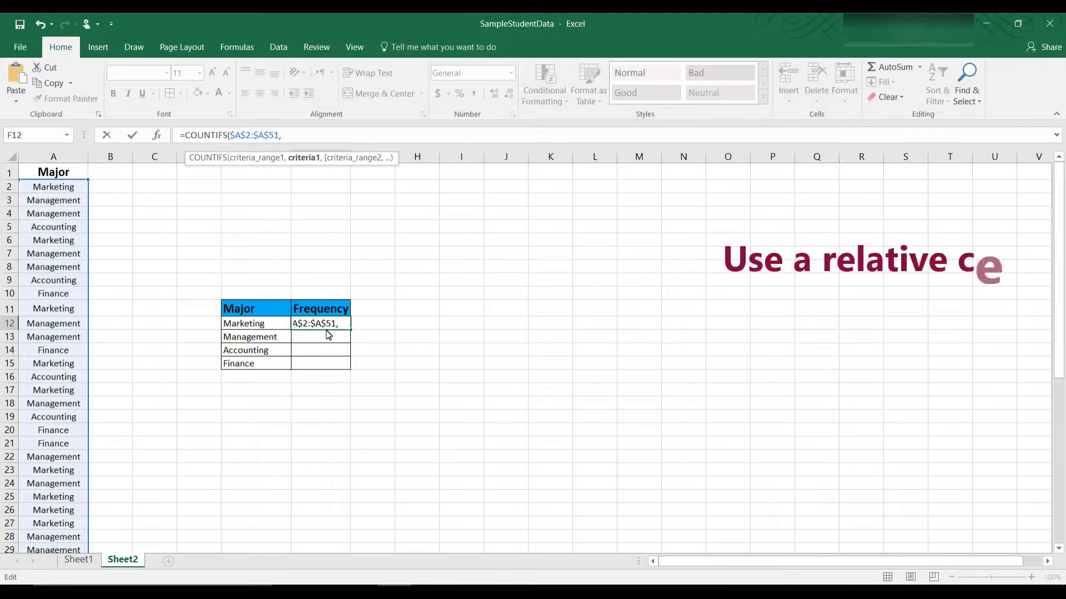
pyautogui.click(265, 326)
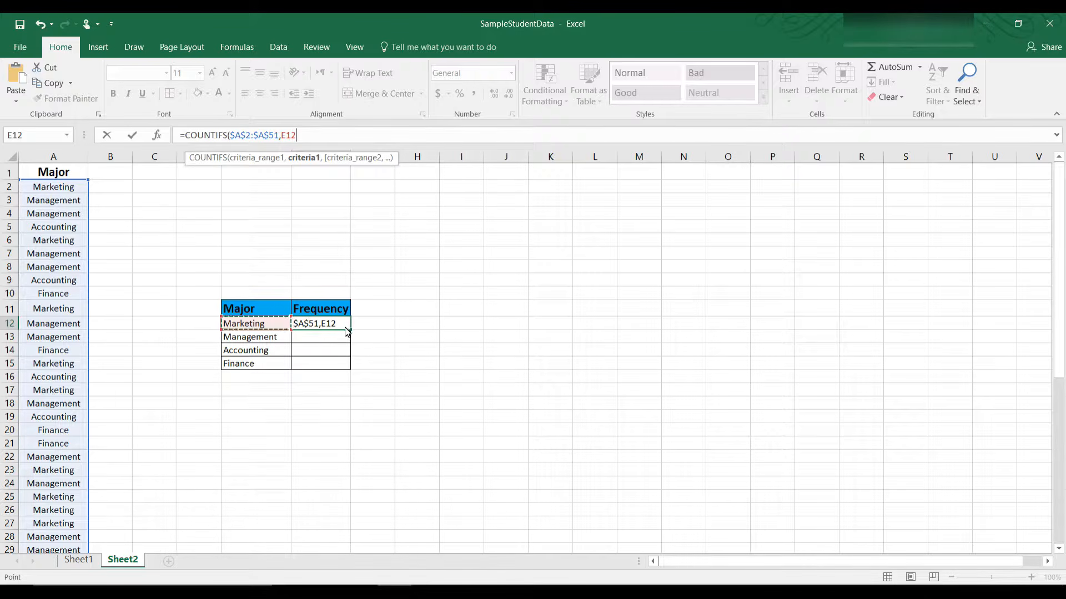
pyautogui.click(314, 139)
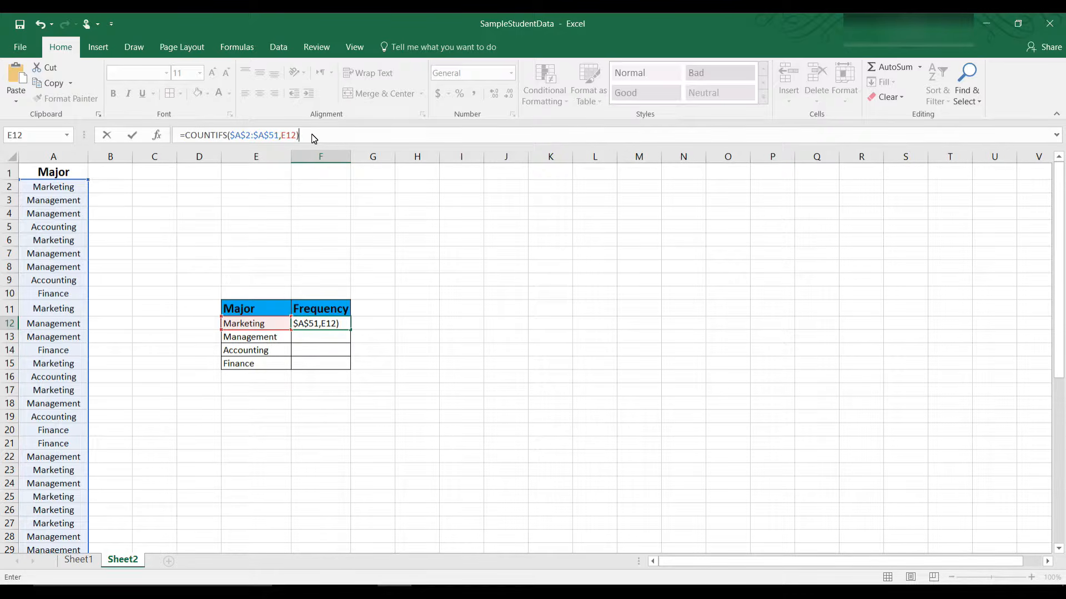
pyautogui.press('Return')
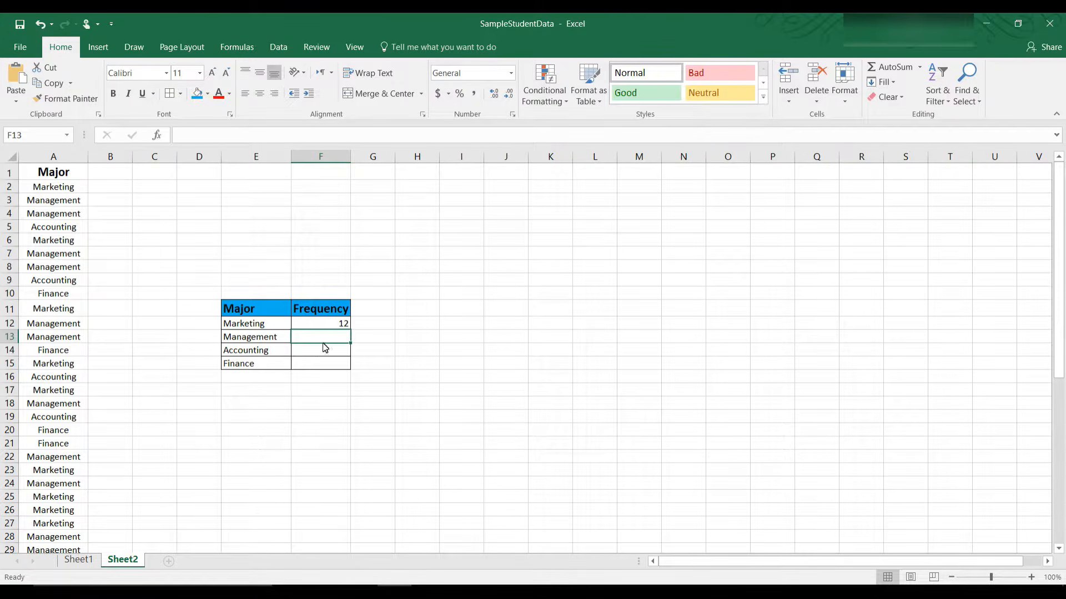
# Step: Fill the COUNTIFS formula down from F12 to F15 to get 12, 21, 7 and 10
pyautogui.click(346, 325)
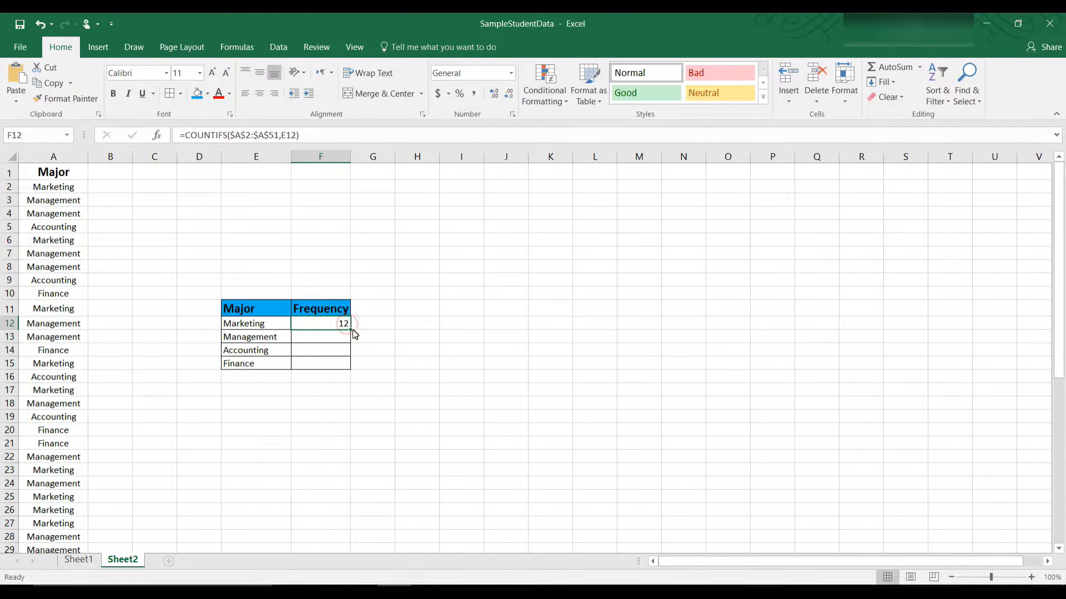
pyautogui.moveTo(350, 331); pyautogui.dragTo(351, 374)
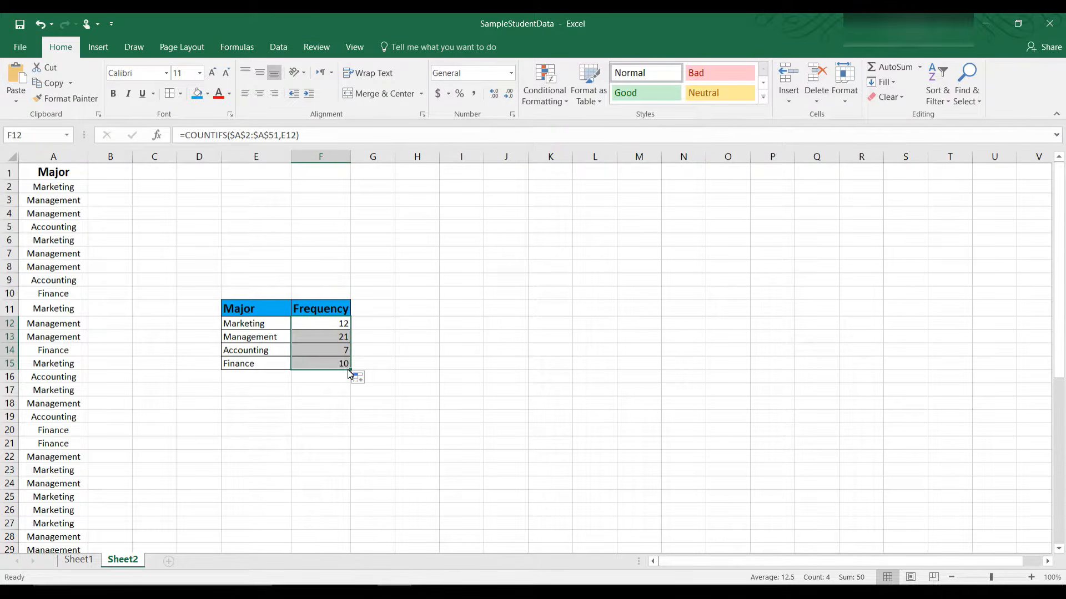
pyautogui.click(431, 324)
pyautogui.click(268, 379)
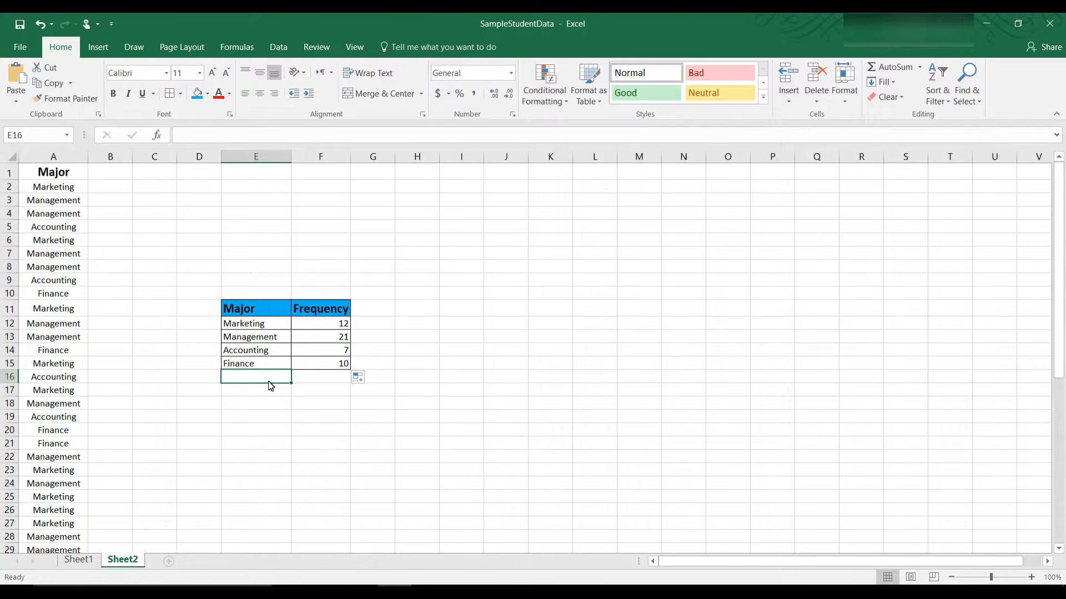
# Step: Label E16 Total and put =SUM(F12:F15) in F16, giving 50
pyautogui.write('Total')
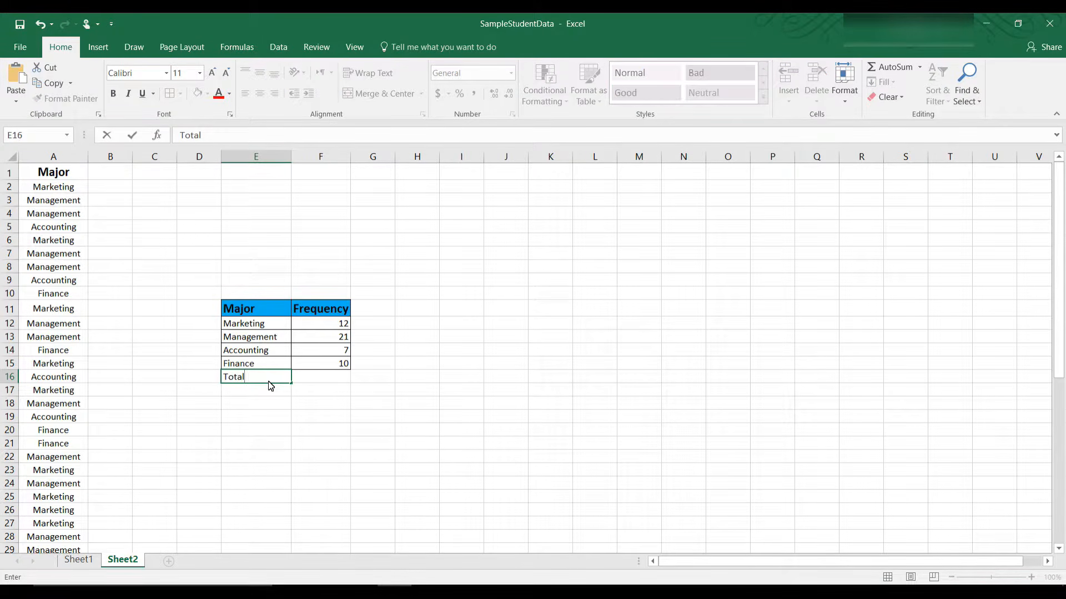
pyautogui.press('Tab')
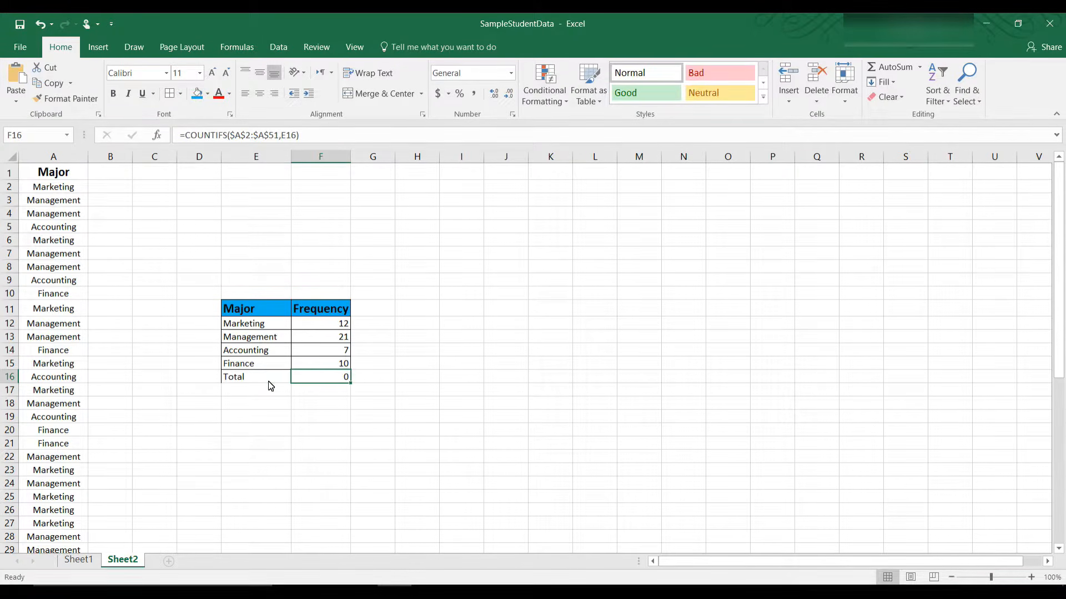
pyautogui.click(333, 135)
pyautogui.keyDown('shift'); pyautogui.click(176, 135); pyautogui.keyUp('shift')
pyautogui.write('=')
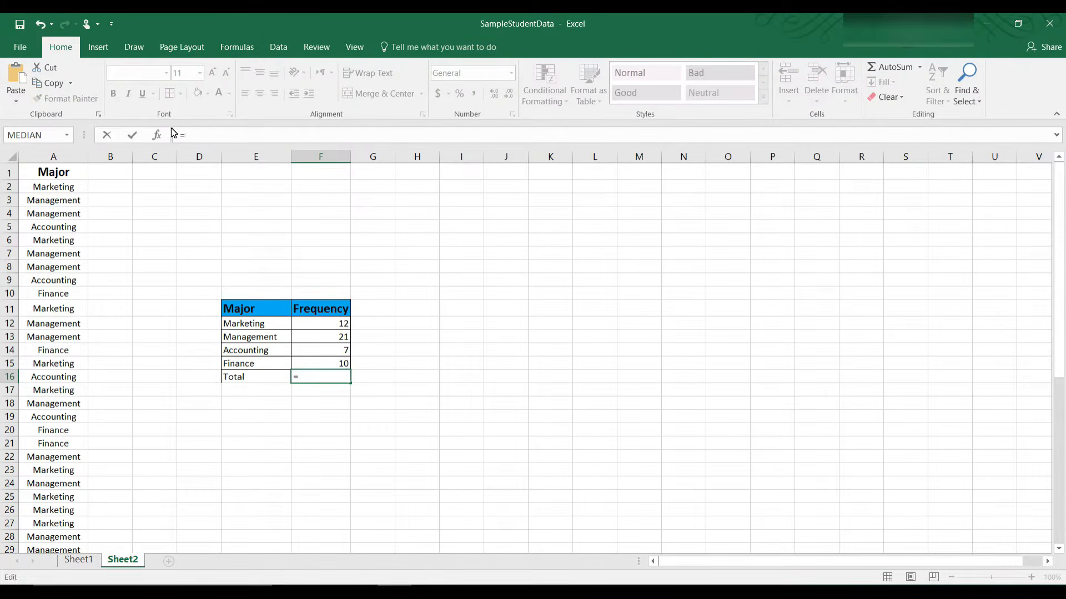
pyautogui.write('Sum')
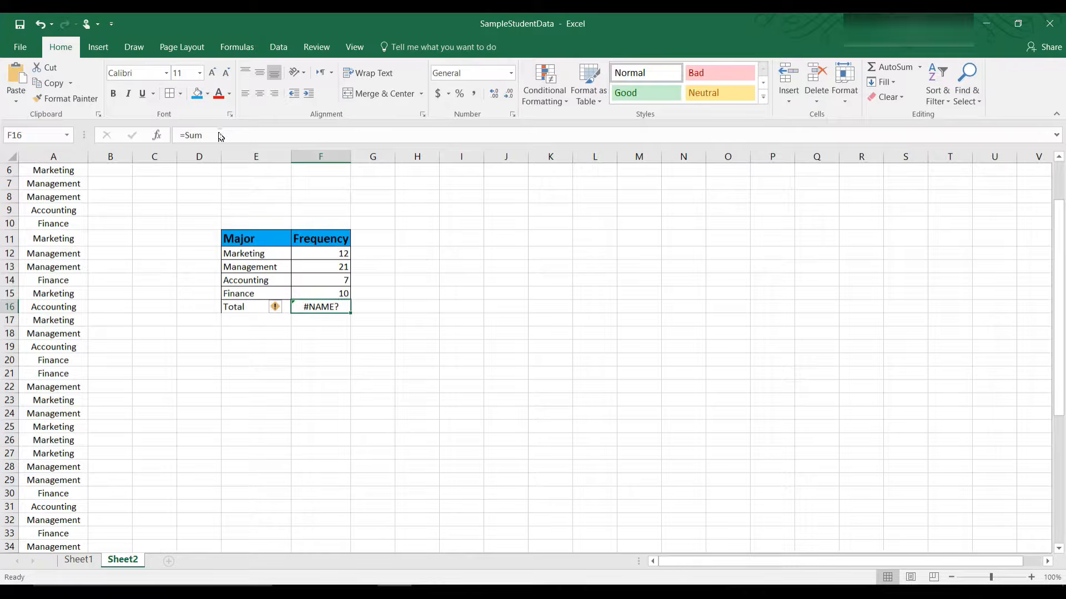
pyautogui.click(219, 140)
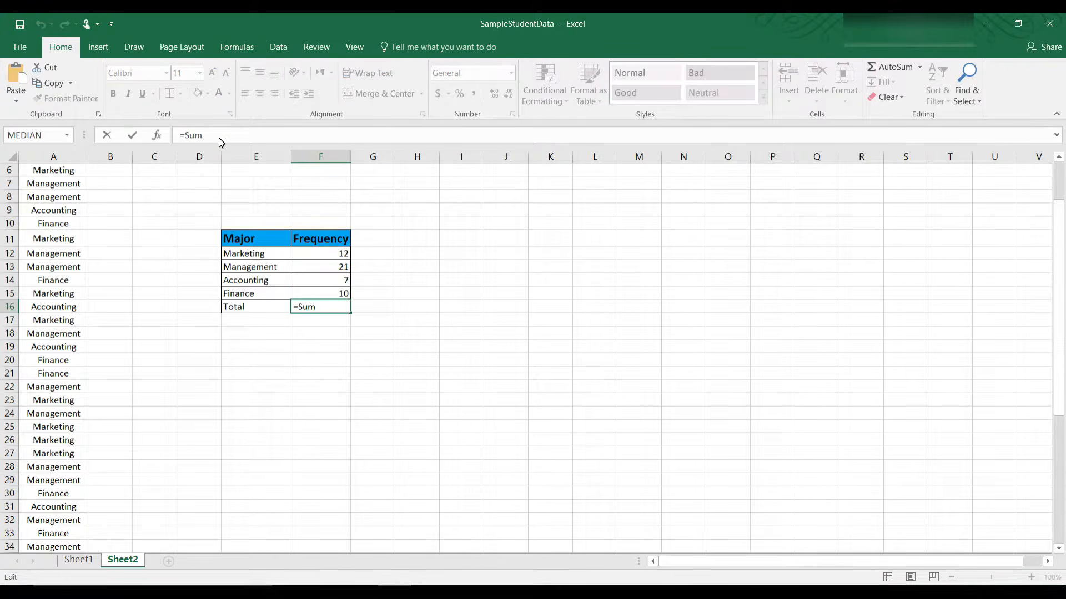
pyautogui.write('(')
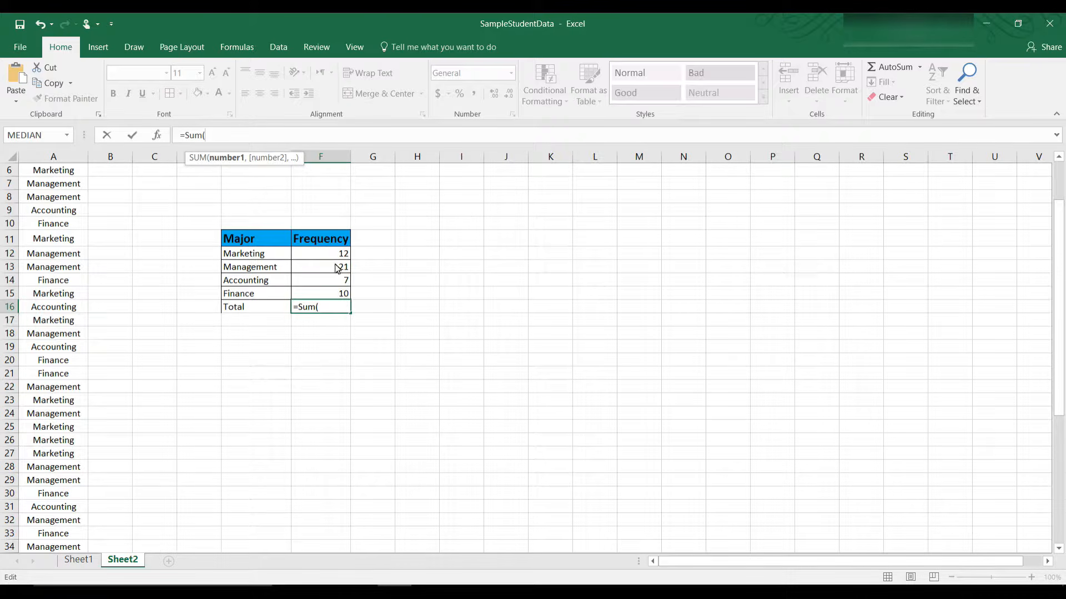
pyautogui.moveTo(339, 257); pyautogui.dragTo(342, 297)
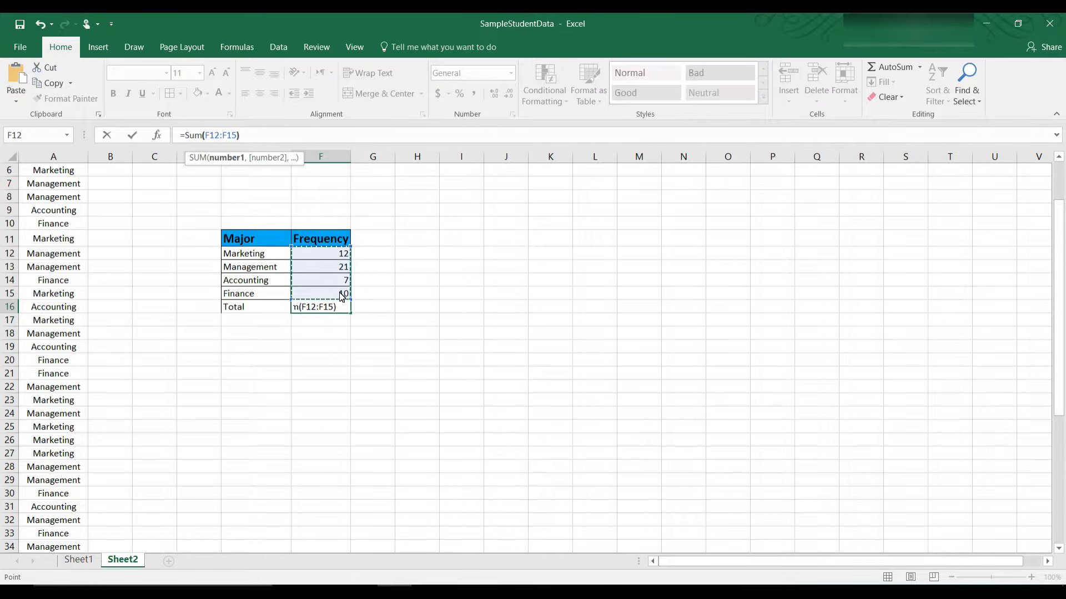
pyautogui.write(')')
pyautogui.press('Return')
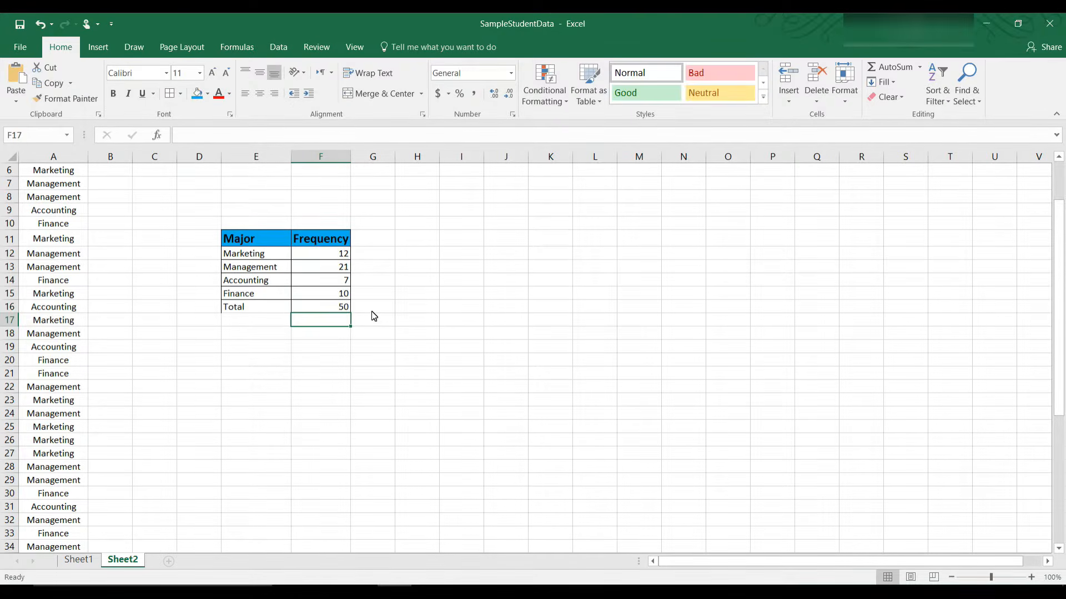
pyautogui.press('Up')
pyautogui.press('Left')
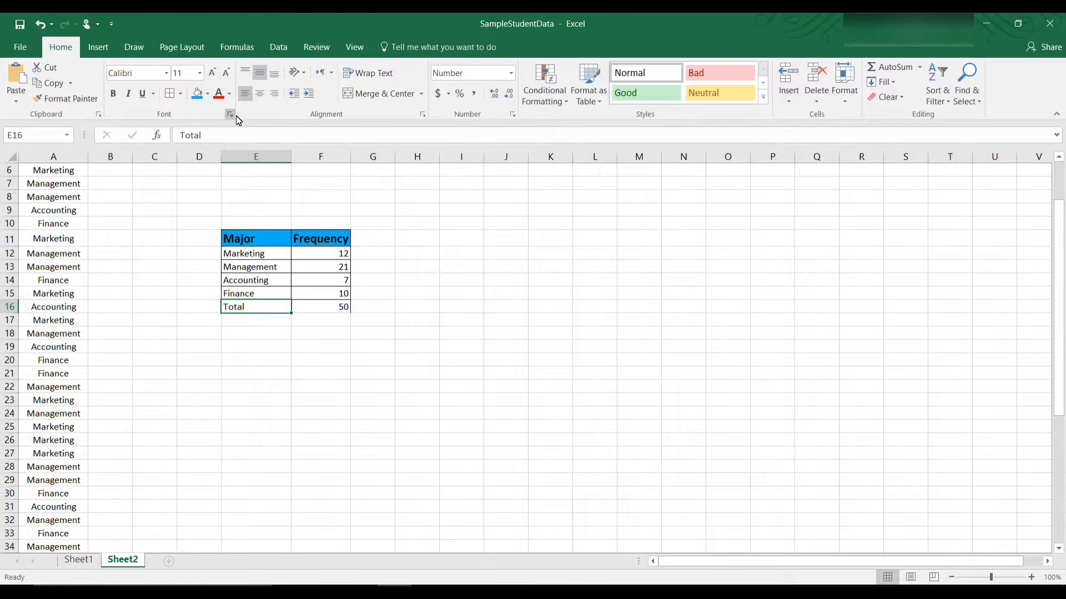
# Step: Right-align the Total label and make the Total row E16:F16 bold
pyautogui.click(274, 94)
pyautogui.moveTo(254, 311); pyautogui.dragTo(324, 313)
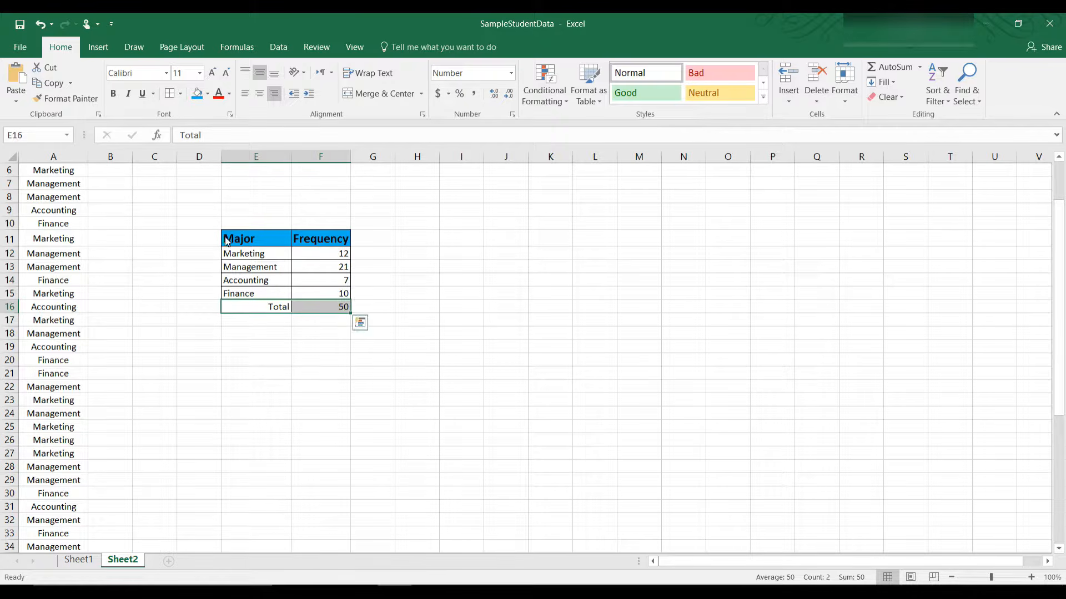
pyautogui.hotkey('ctrl', 'b')
pyautogui.click(325, 361)
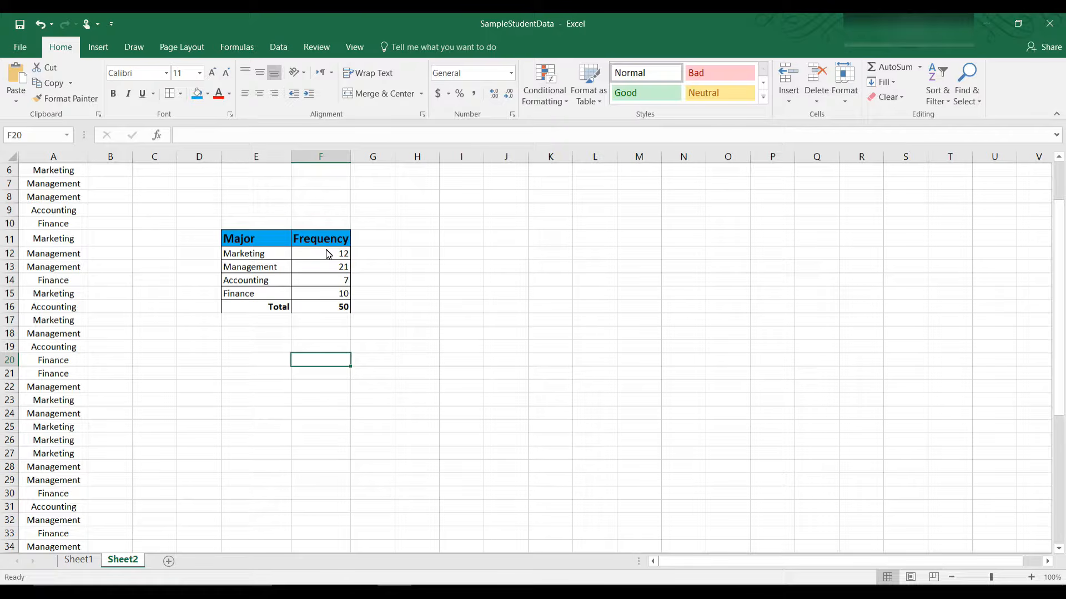
# Step: Widen column G and enter the header 'Relative Frequency' in G11
pyautogui.click(372, 243)
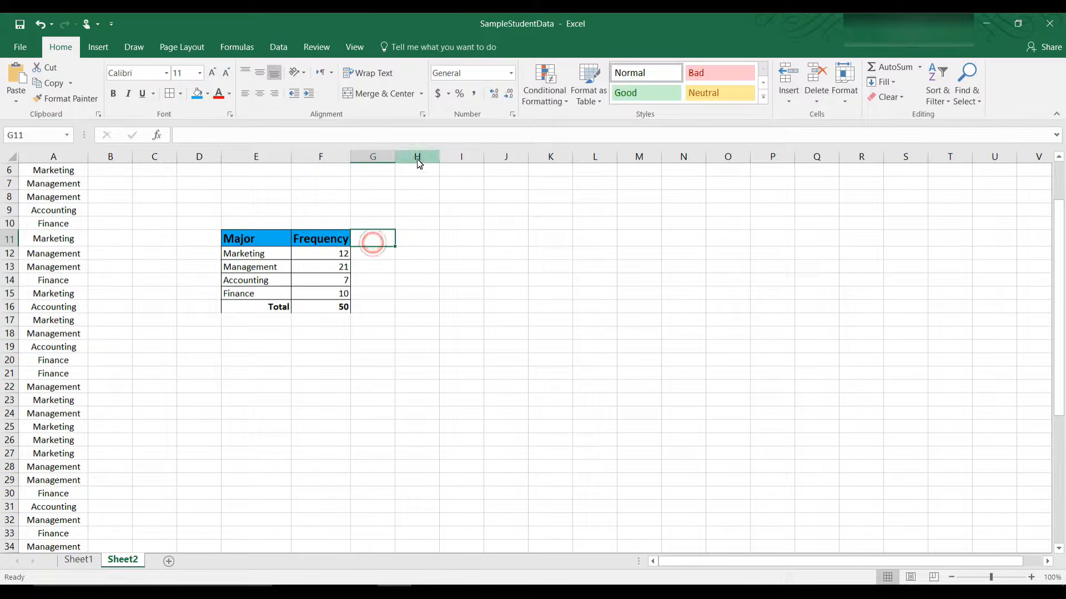
pyautogui.moveTo(395, 161); pyautogui.dragTo(431, 163)
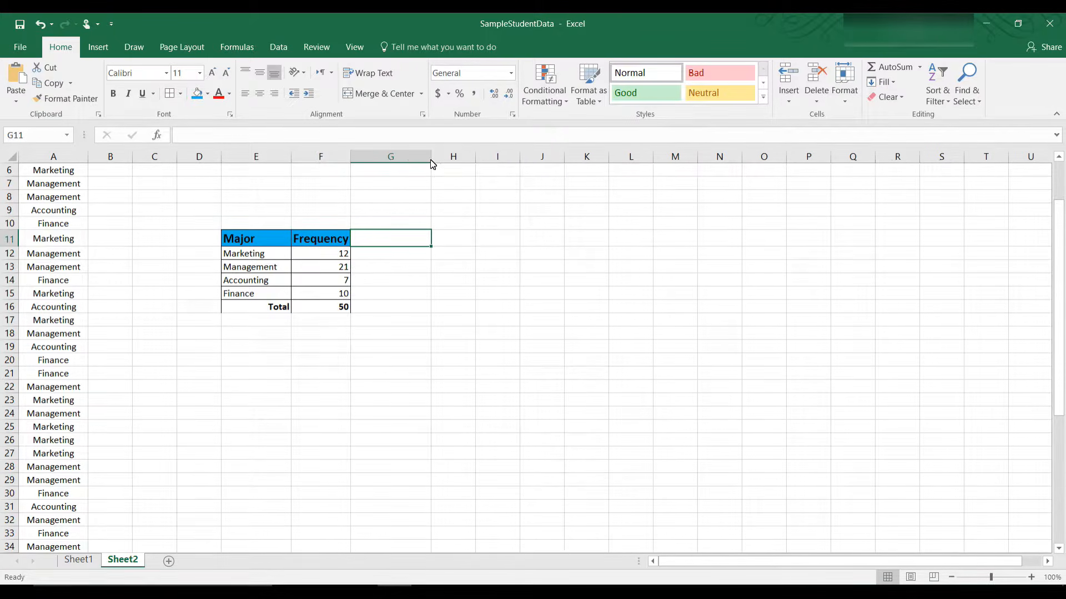
pyautogui.click(315, 136)
pyautogui.write('Relative Frequency')
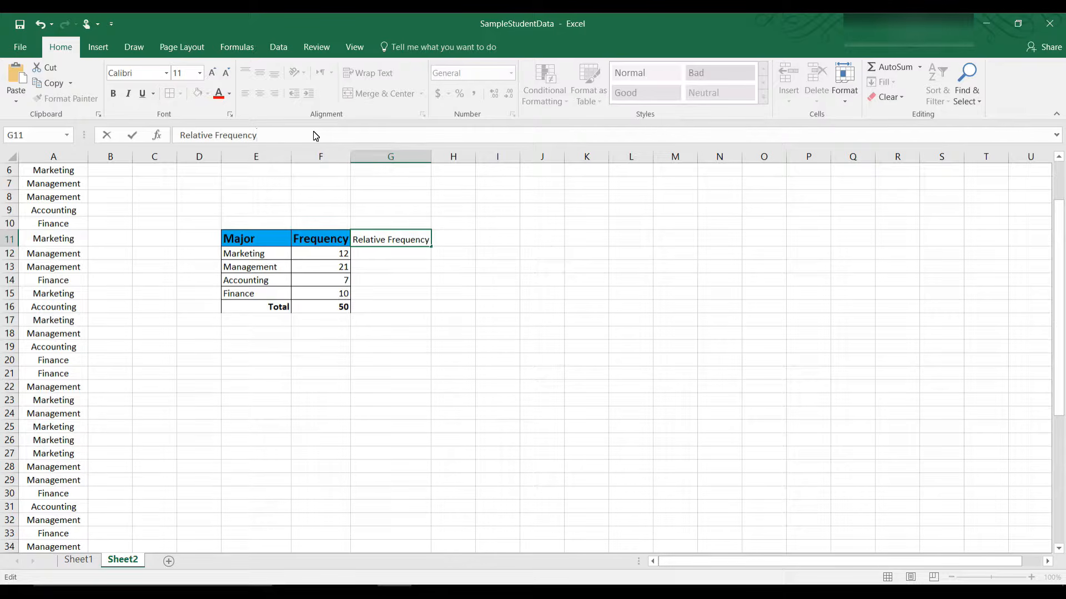
pyautogui.press('Return')
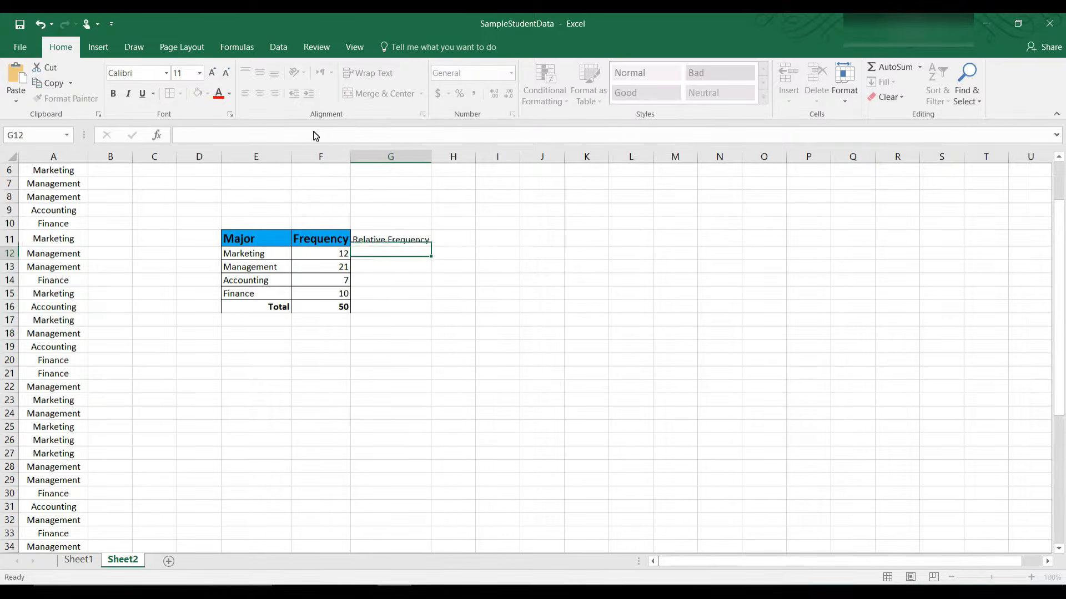
# Step: Make the Relative Frequency header bold at size 14 and widen column G to fit it
pyautogui.click(356, 242)
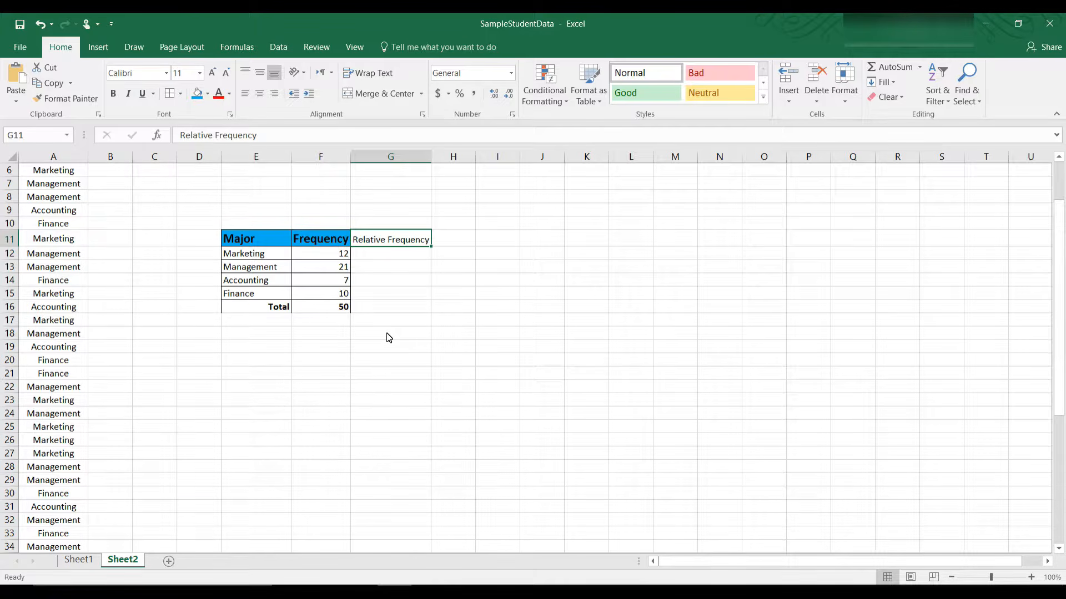
pyautogui.click(403, 242)
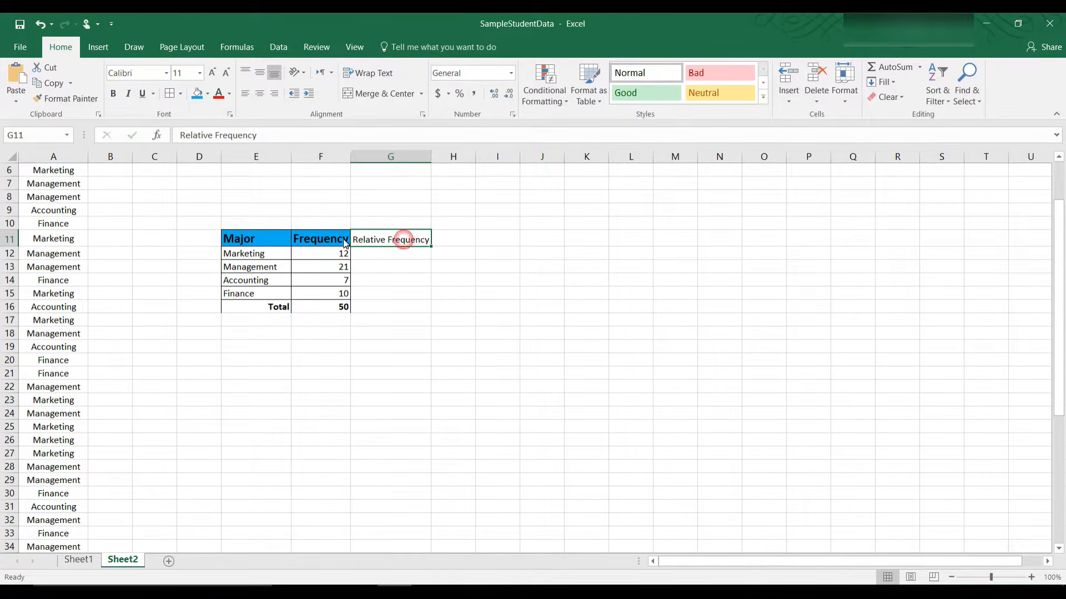
pyautogui.click(113, 93)
pyautogui.click(199, 73)
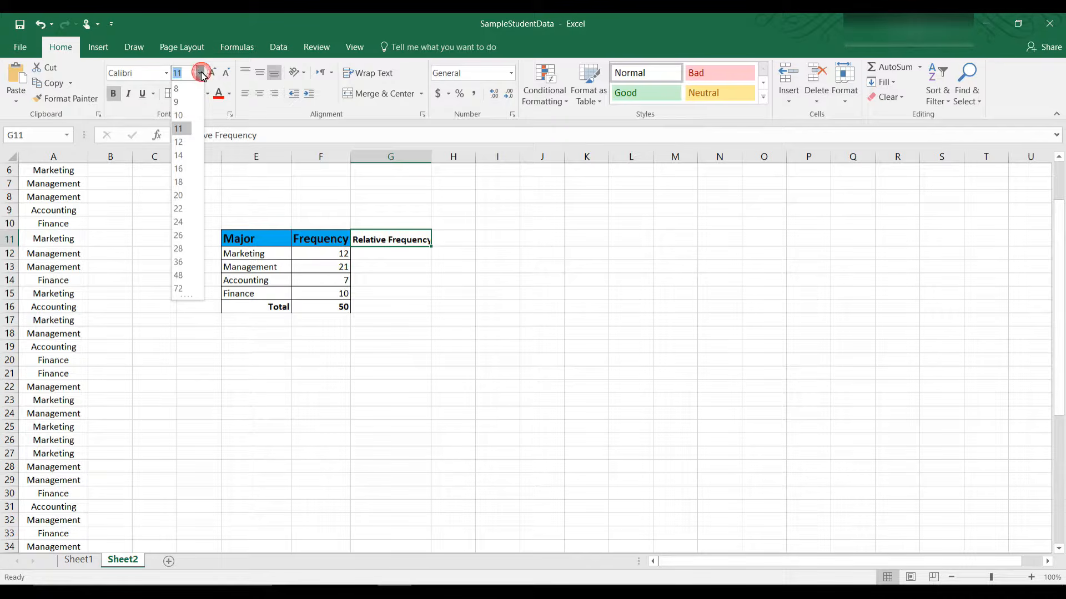
pyautogui.click(185, 156)
pyautogui.rightClick(427, 244)
pyautogui.press('Escape')
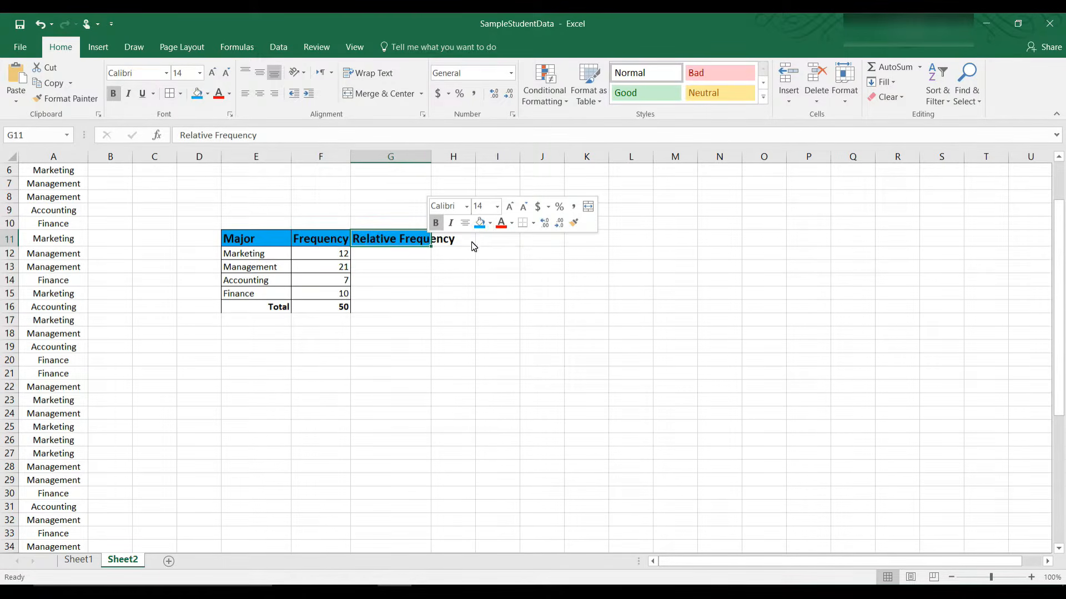
pyautogui.moveTo(431, 156); pyautogui.dragTo(462, 157)
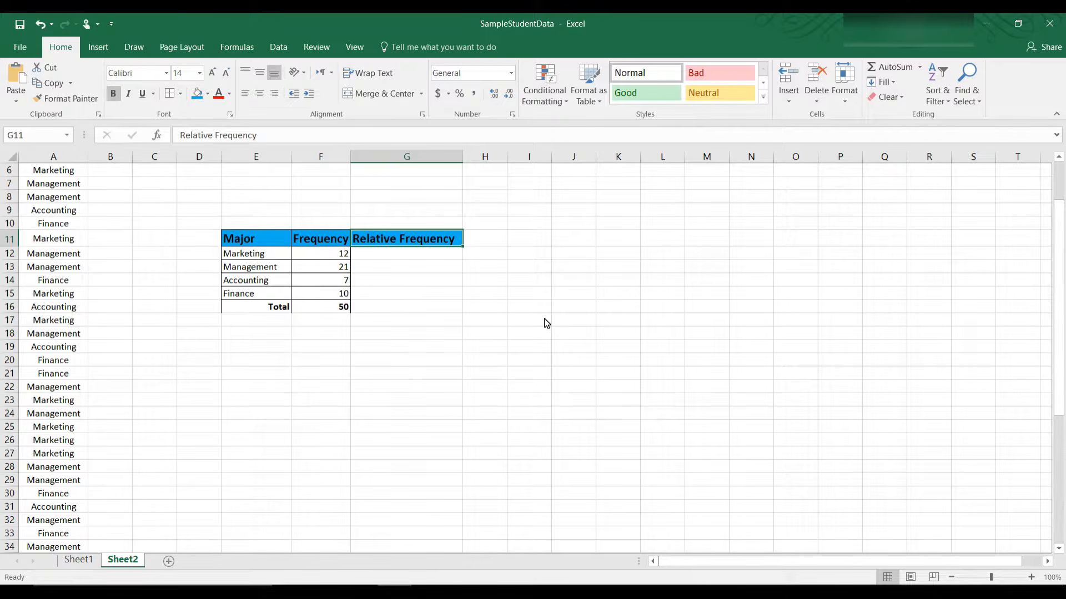
pyautogui.press('Down')
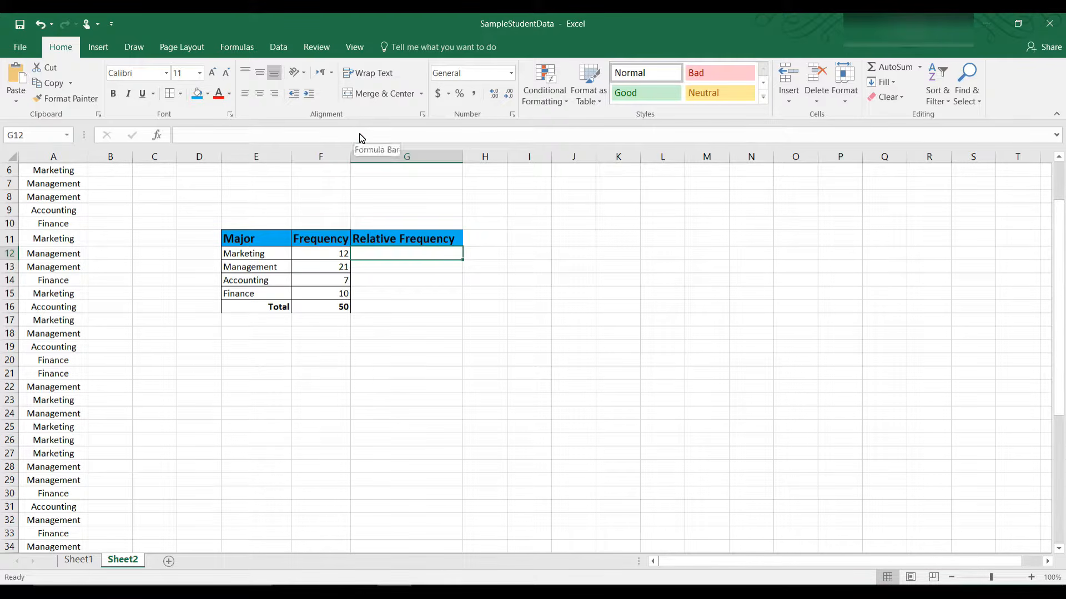
# Step: Enter =F12/$F$16 in G12 and fill it down to G15, giving 0.24, 0.42, 0.14 and 0.2
pyautogui.write('=')
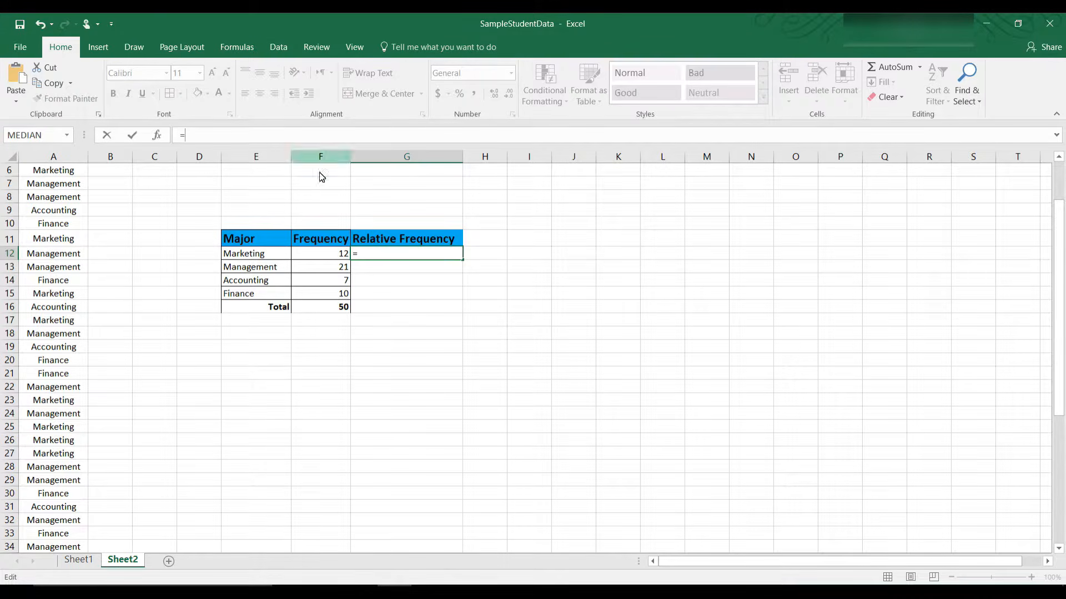
pyautogui.click(333, 259)
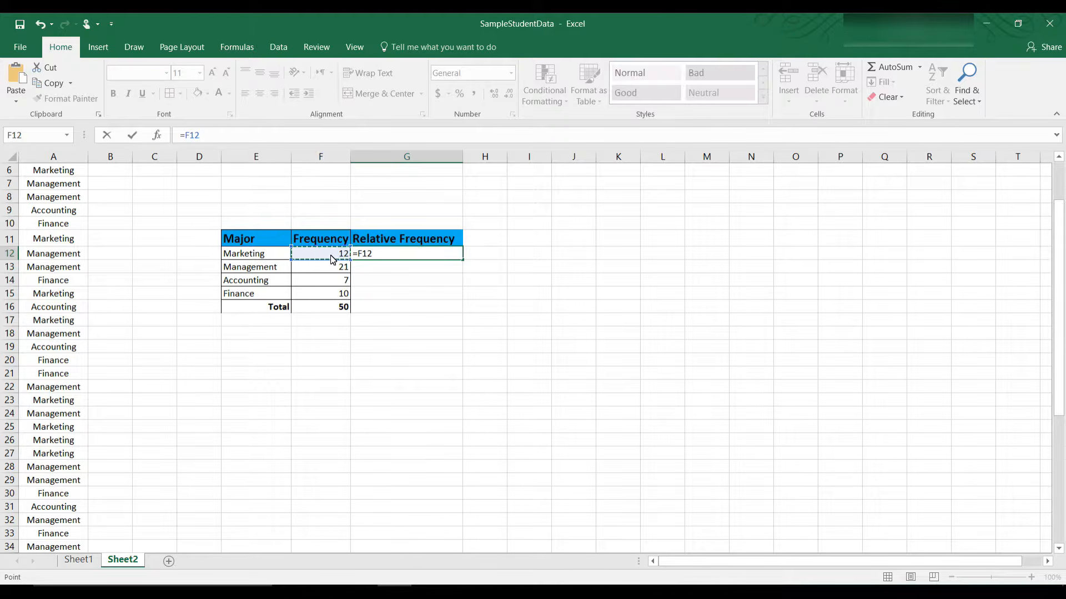
pyautogui.write('/')
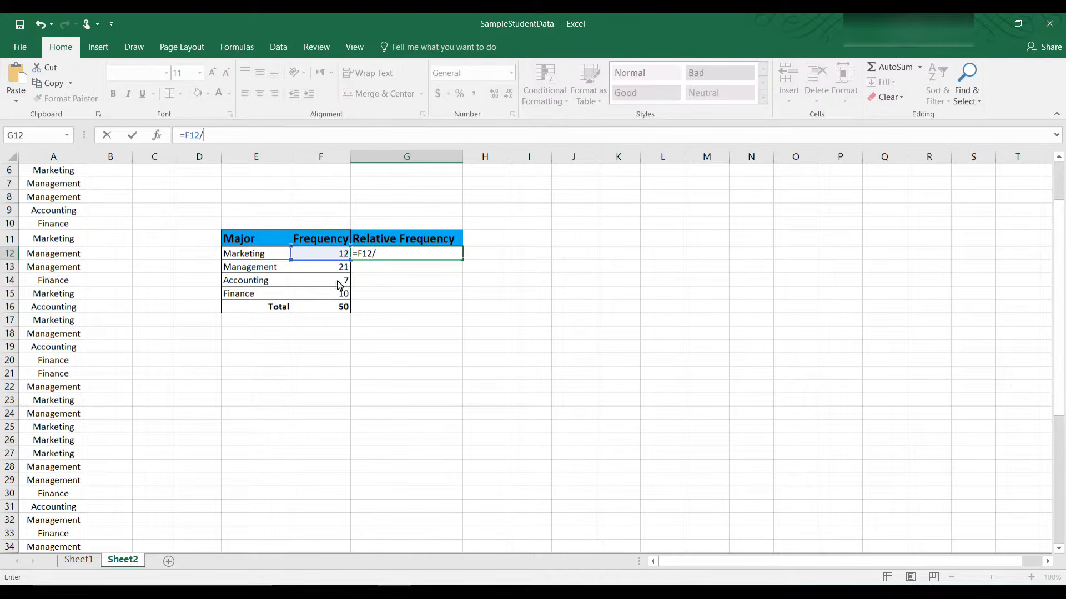
pyautogui.click(344, 310)
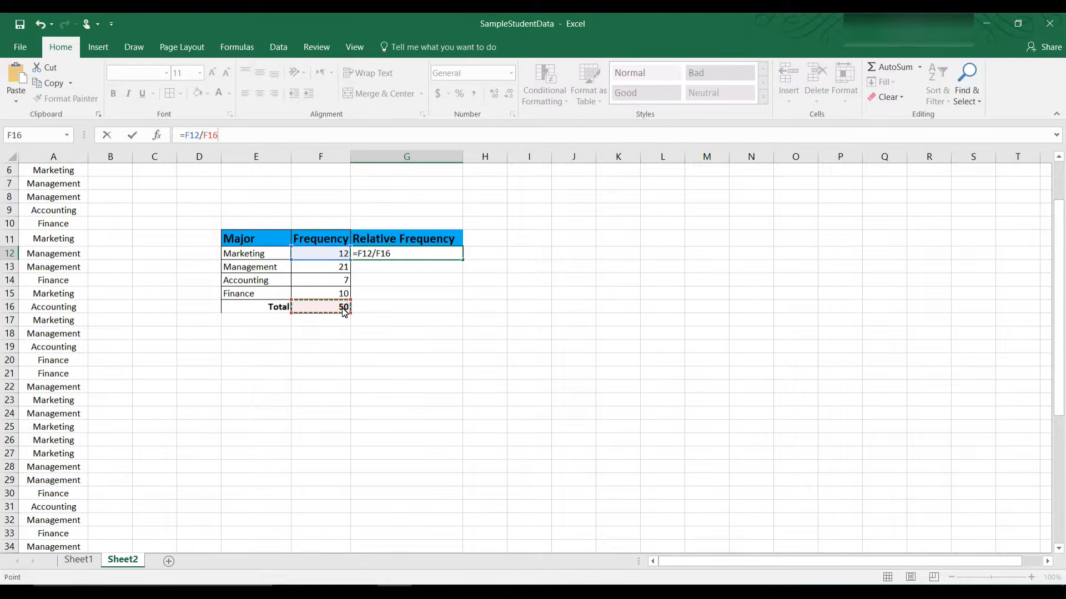
pyautogui.press('F4')
pyautogui.press('Return')
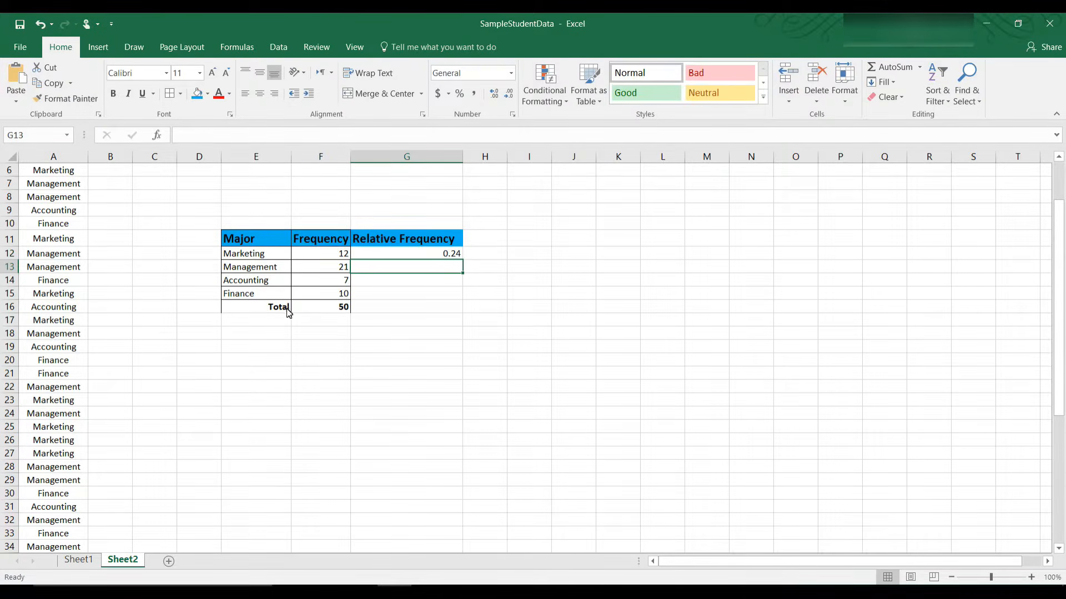
pyautogui.click(455, 256)
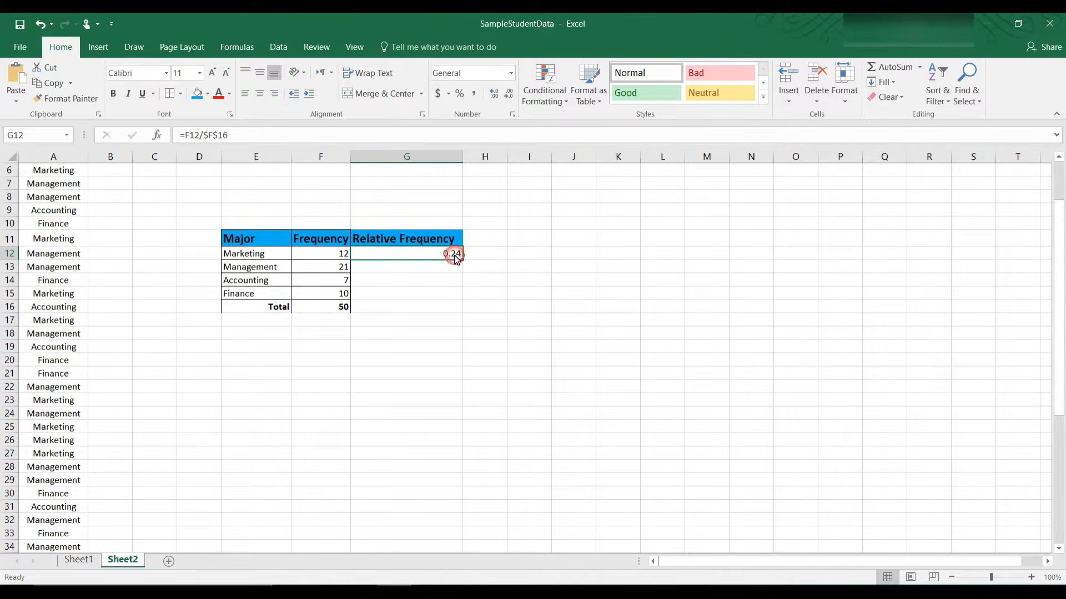
pyautogui.moveTo(464, 259); pyautogui.dragTo(466, 302)
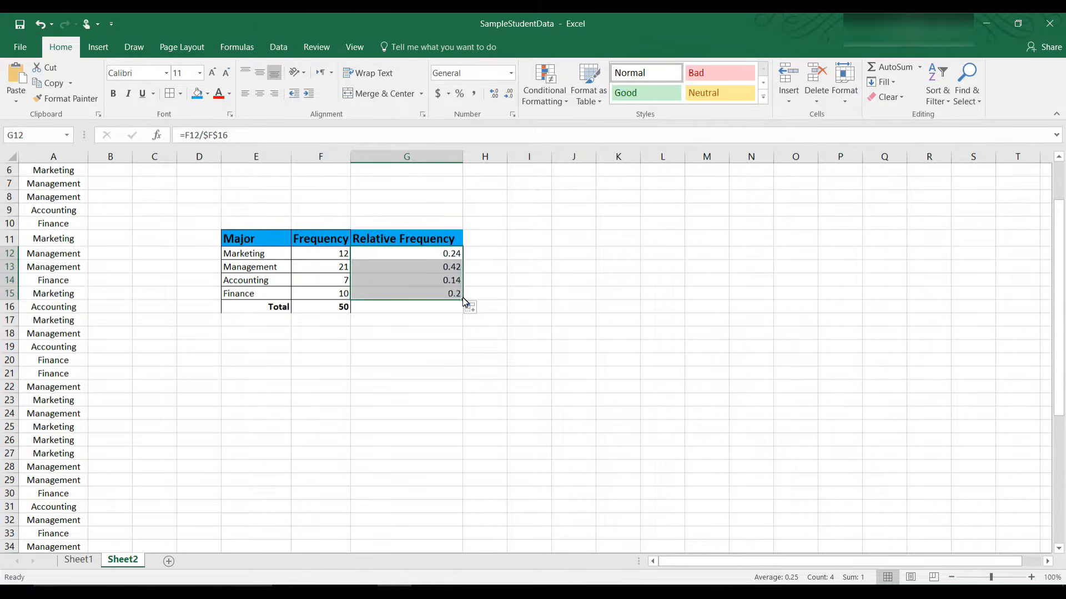
pyautogui.click(566, 280)
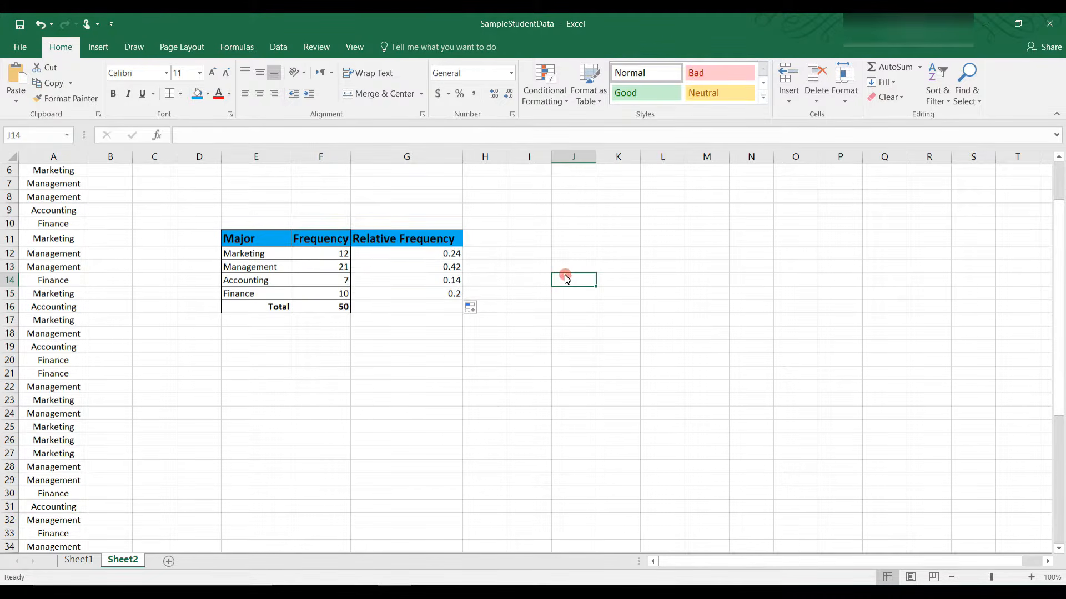
pyautogui.click(448, 268)
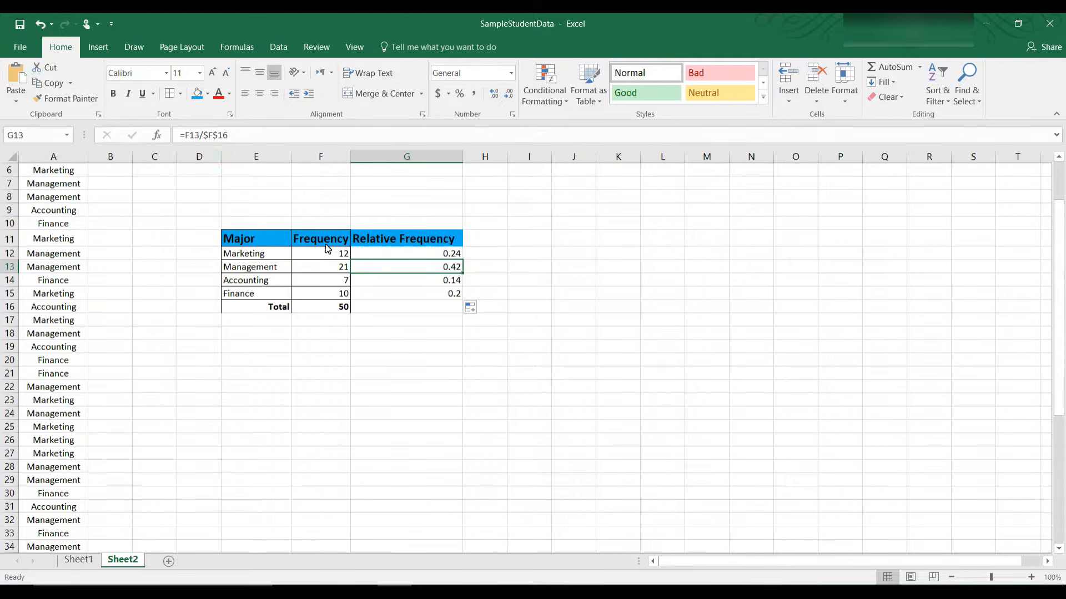
pyautogui.click(379, 281)
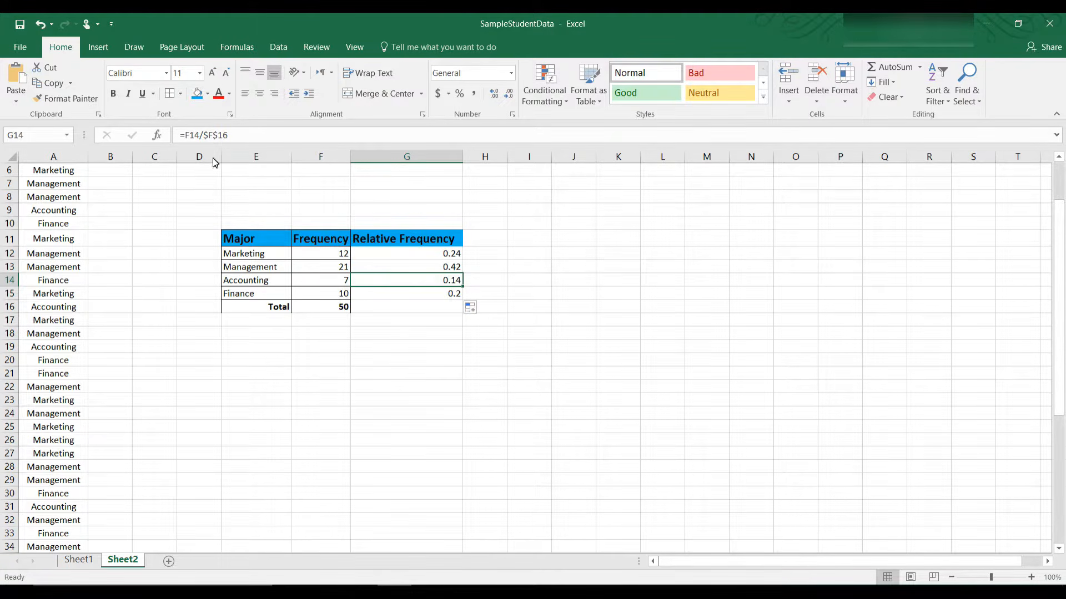
pyautogui.click(384, 293)
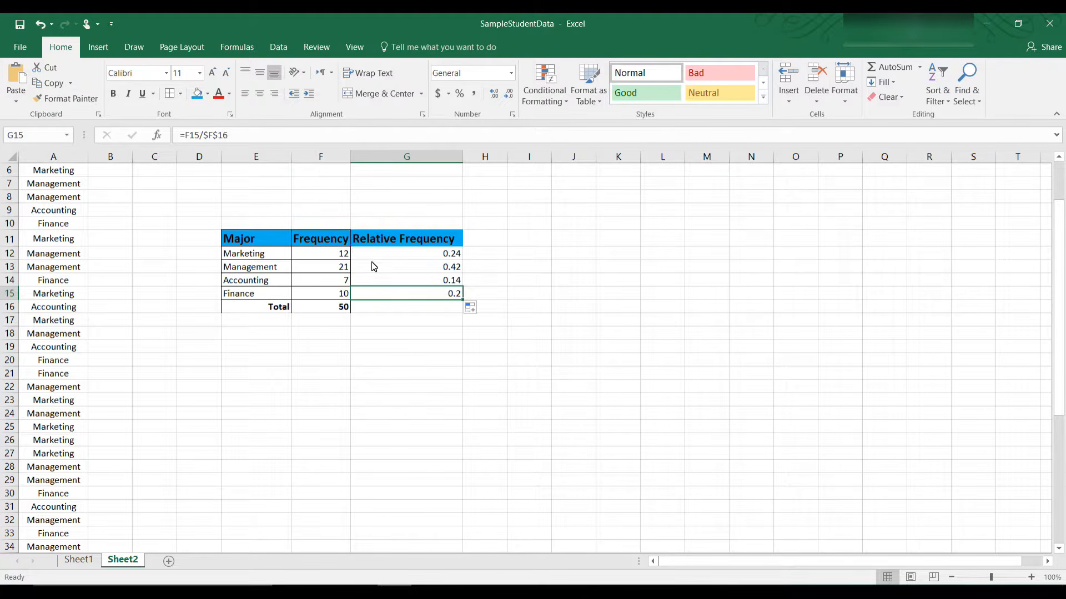
pyautogui.click(398, 283)
pyautogui.click(401, 267)
pyautogui.click(405, 255)
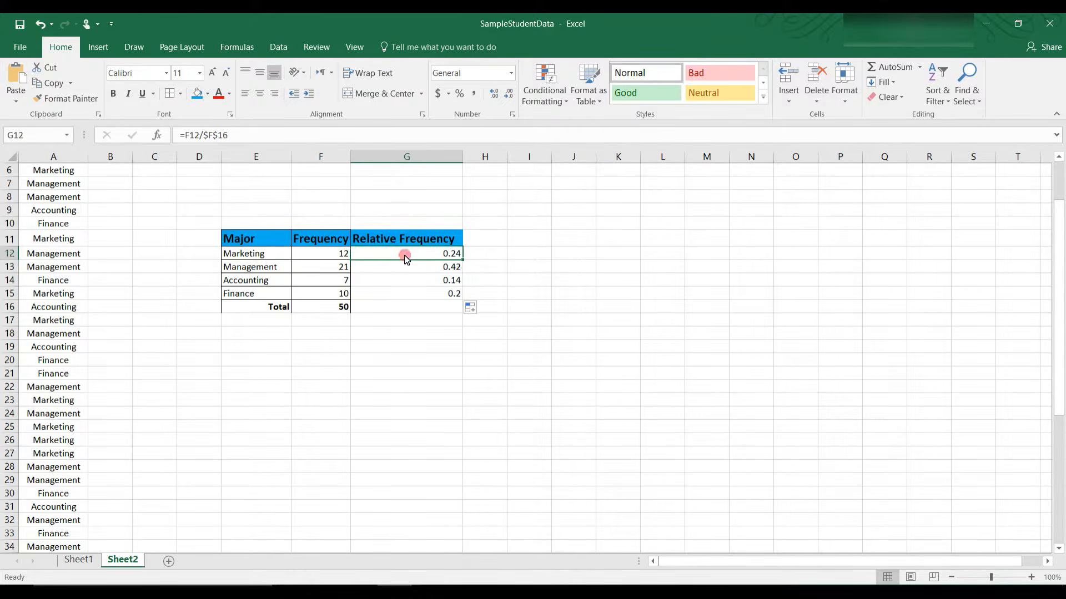
pyautogui.click(414, 311)
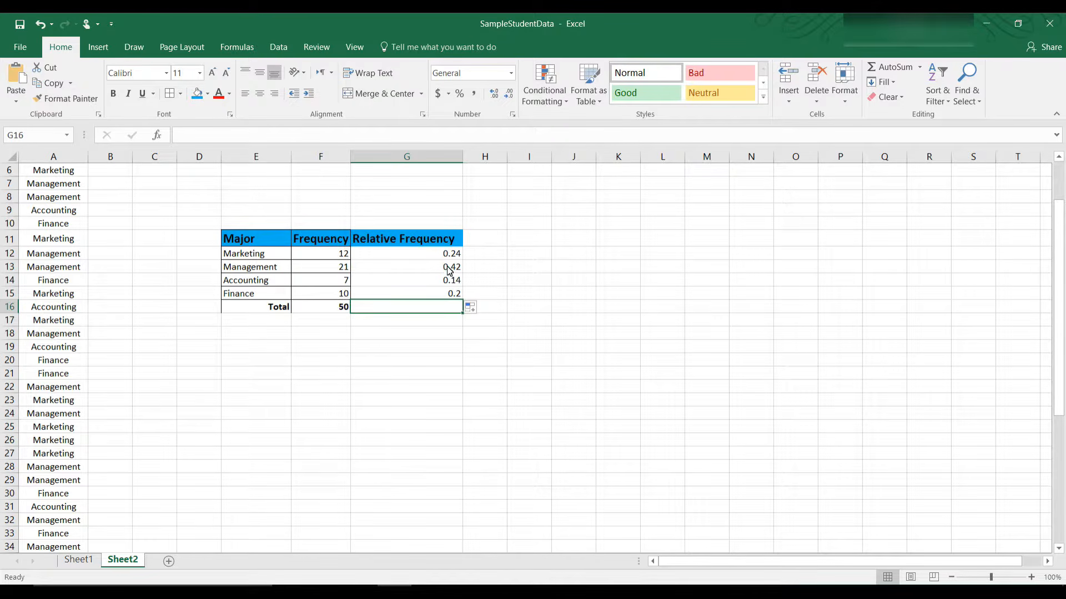
# Step: Enter =SUM(G12:G15) in G16 so the relative frequencies total 1
pyautogui.click(264, 137)
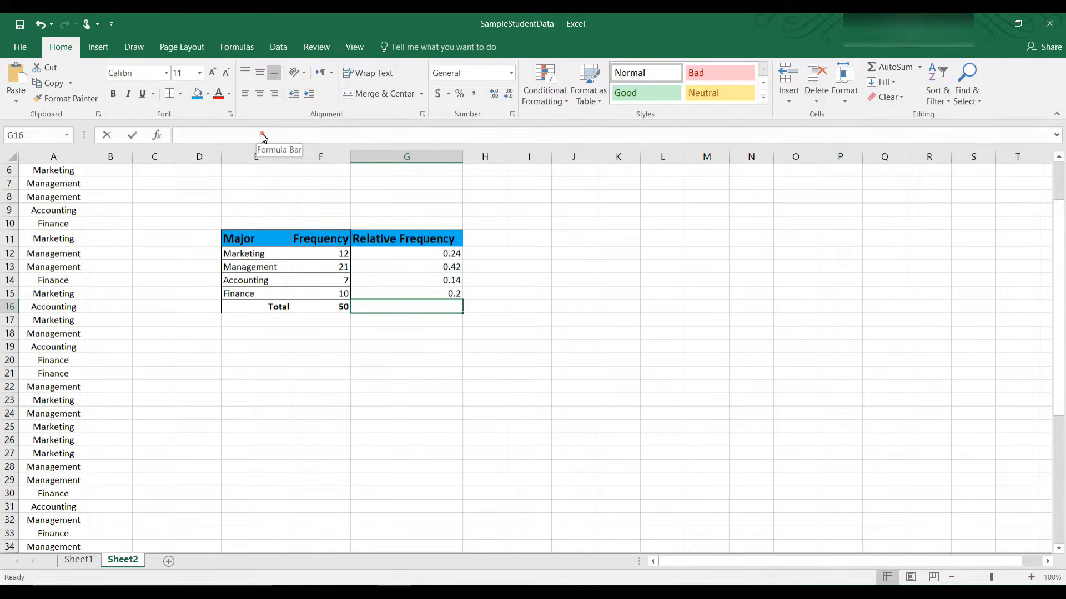
pyautogui.write('=S')
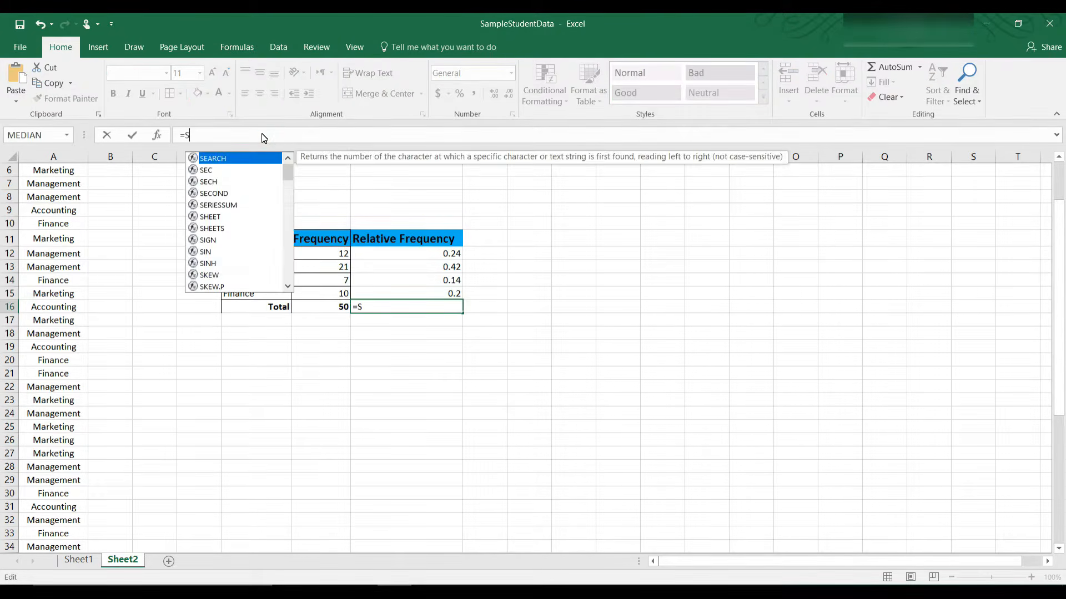
pyautogui.write('UM(')
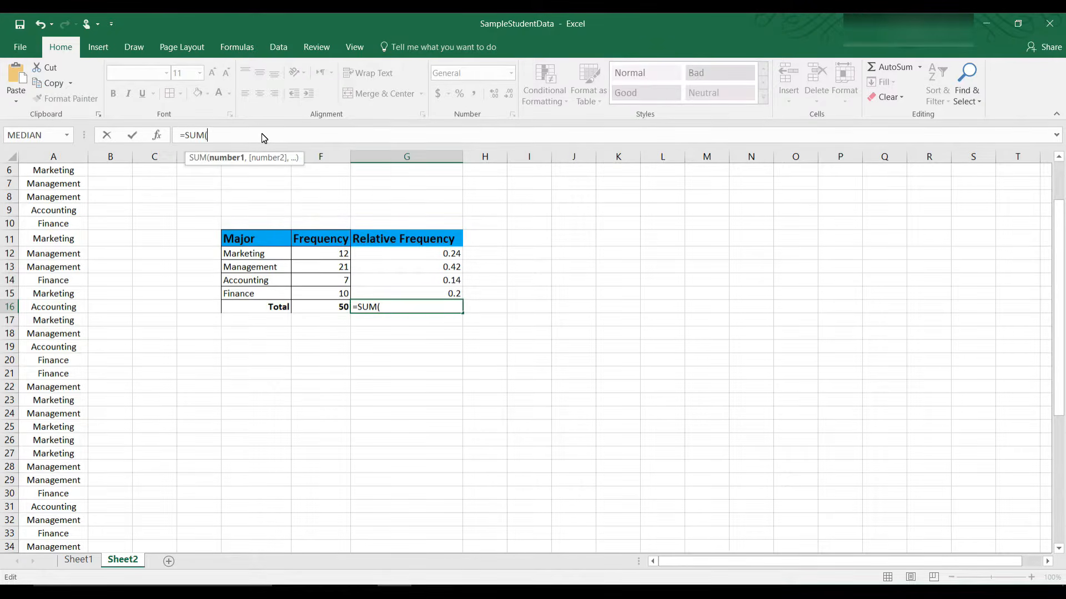
pyautogui.moveTo(453, 254); pyautogui.dragTo(455, 293)
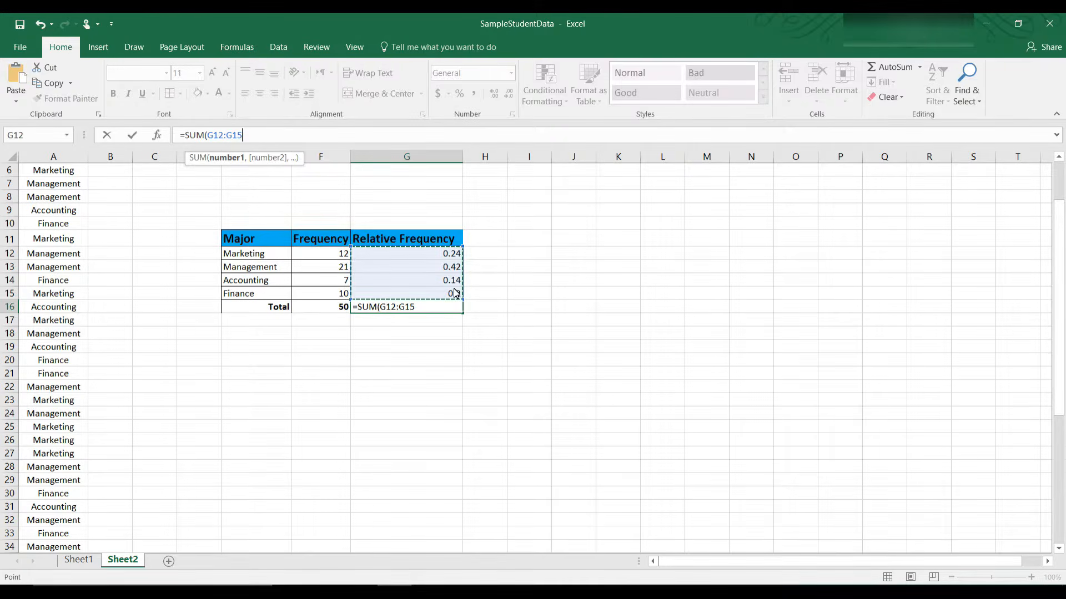
pyautogui.write(')')
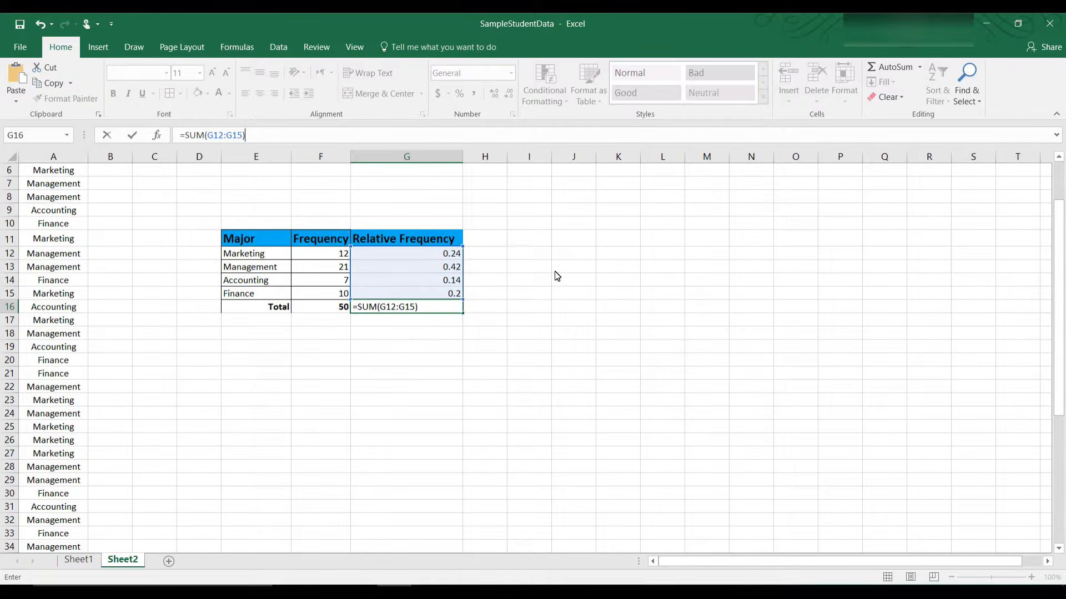
pyautogui.press('Return')
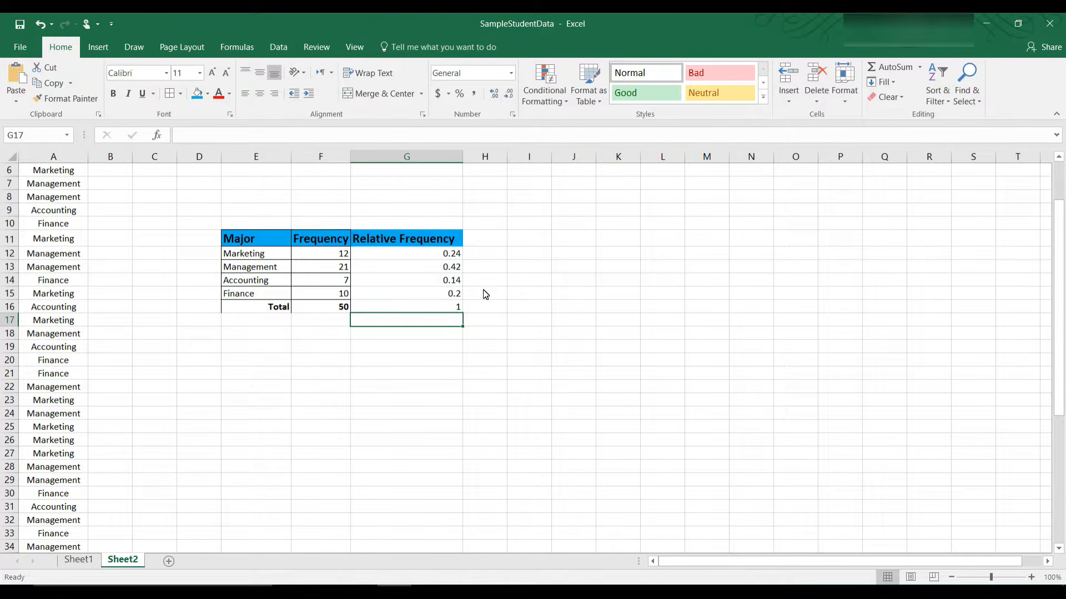
# Step: Widen column H and type the header 'Percentage' in H11
pyautogui.click(486, 243)
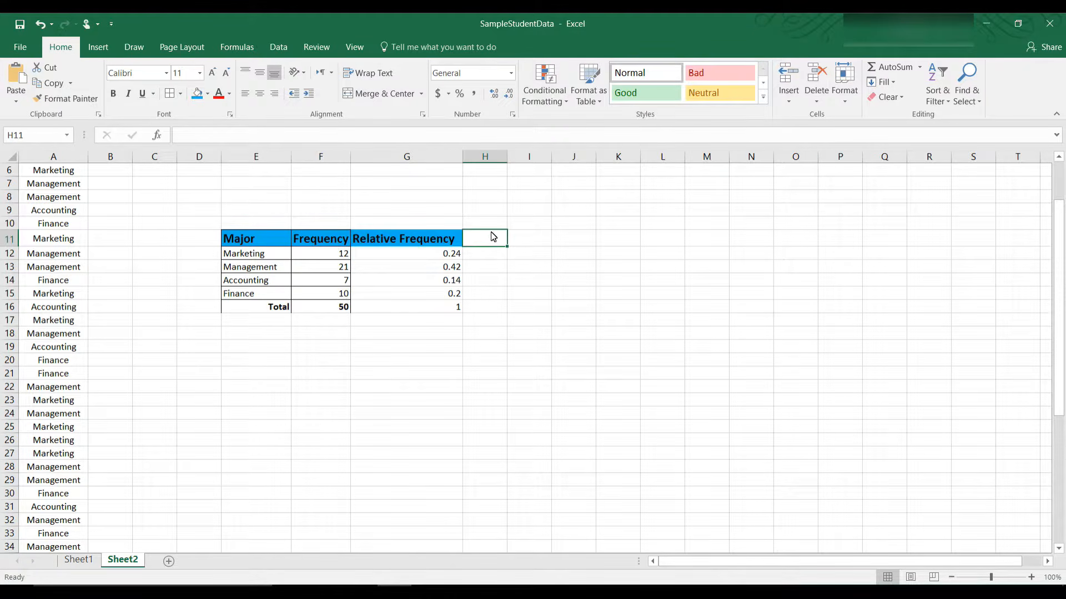
pyautogui.moveTo(509, 162); pyautogui.dragTo(574, 168)
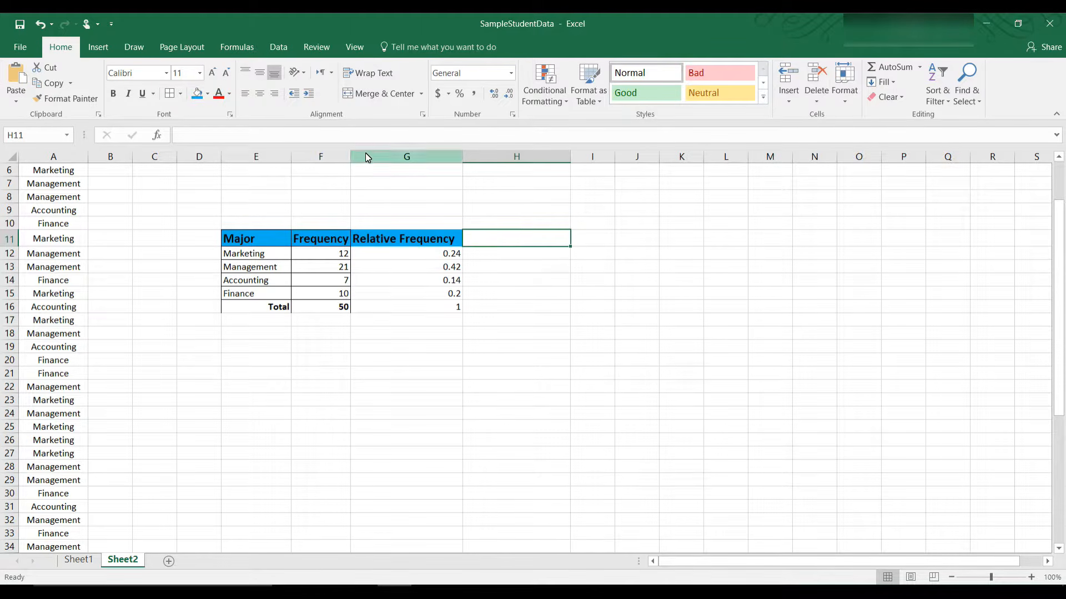
pyautogui.write('P')
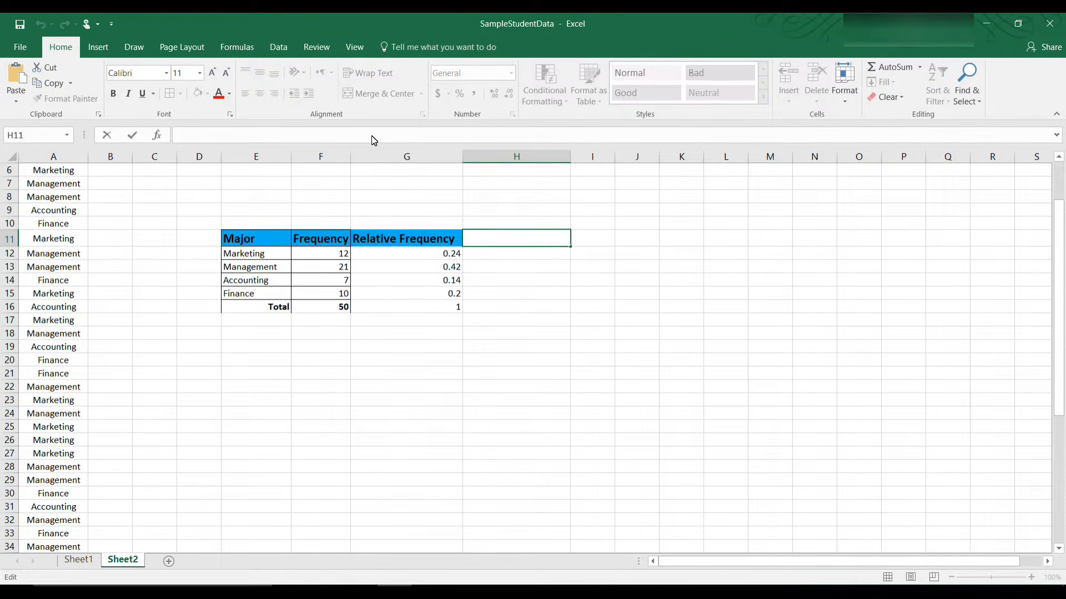
pyautogui.write('ercentage')
# Step: Format the Percentage header bold, size 14, with a blue fill
pyautogui.moveTo(522, 239); pyautogui.dragTo(469, 244)
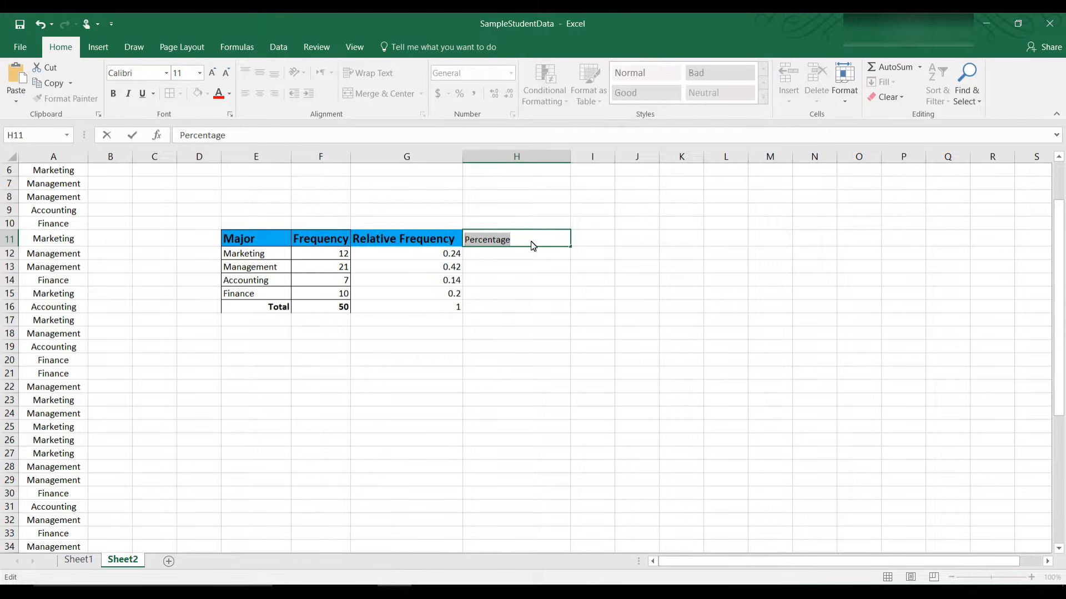
pyautogui.click(113, 93)
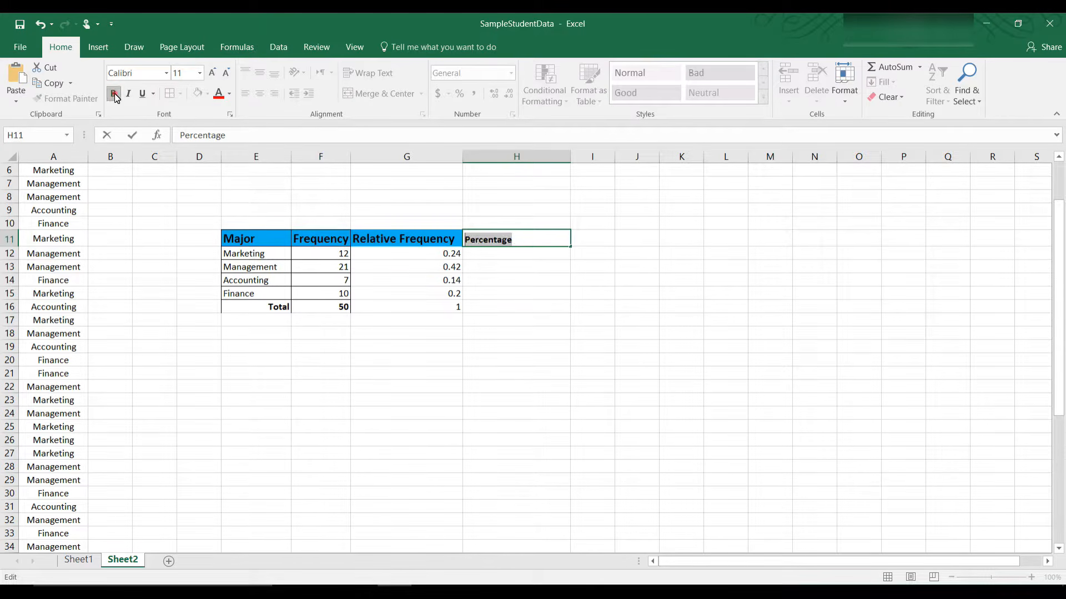
pyautogui.click(200, 77)
pyautogui.click(182, 157)
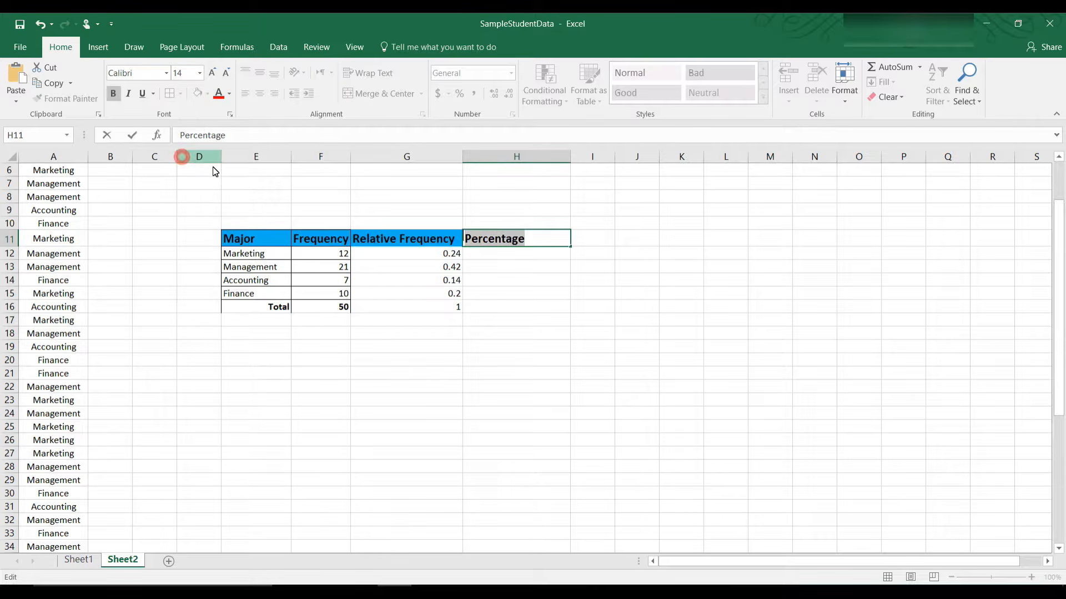
pyautogui.rightClick(546, 239)
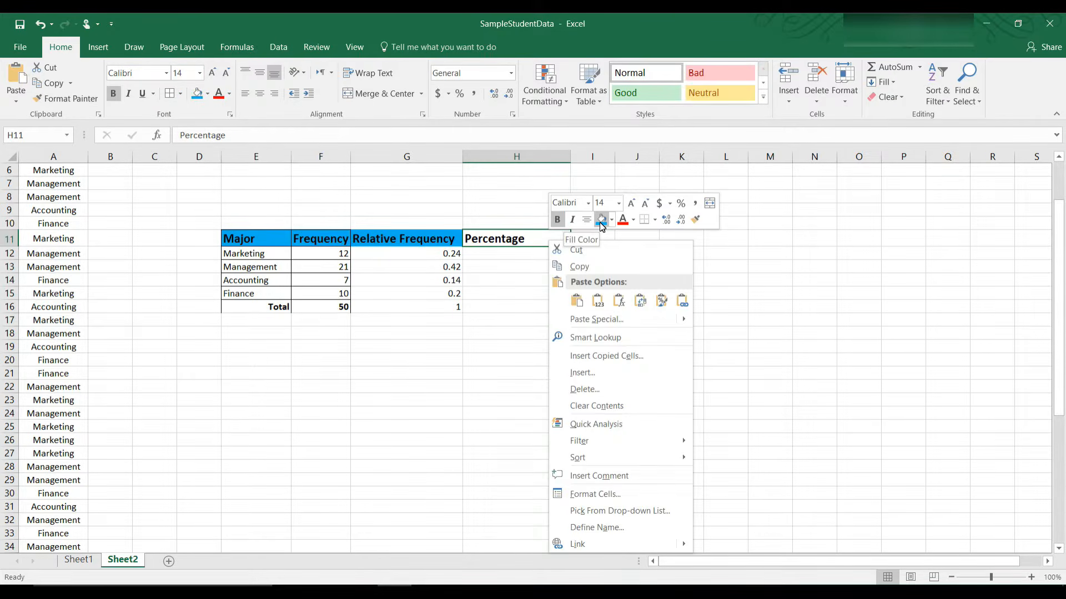
pyautogui.click(601, 221)
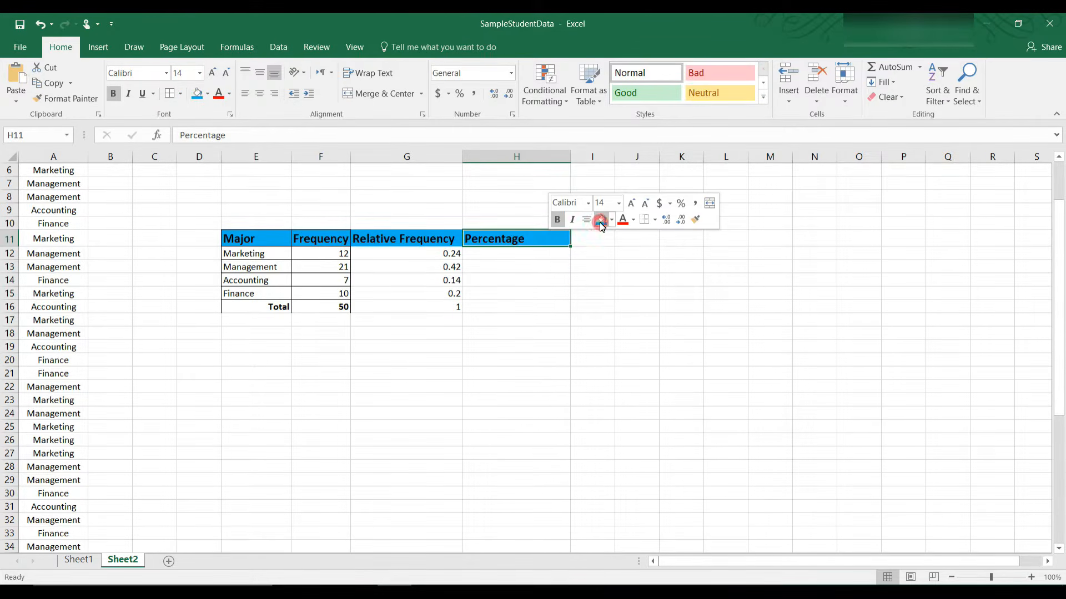
pyautogui.click(536, 272)
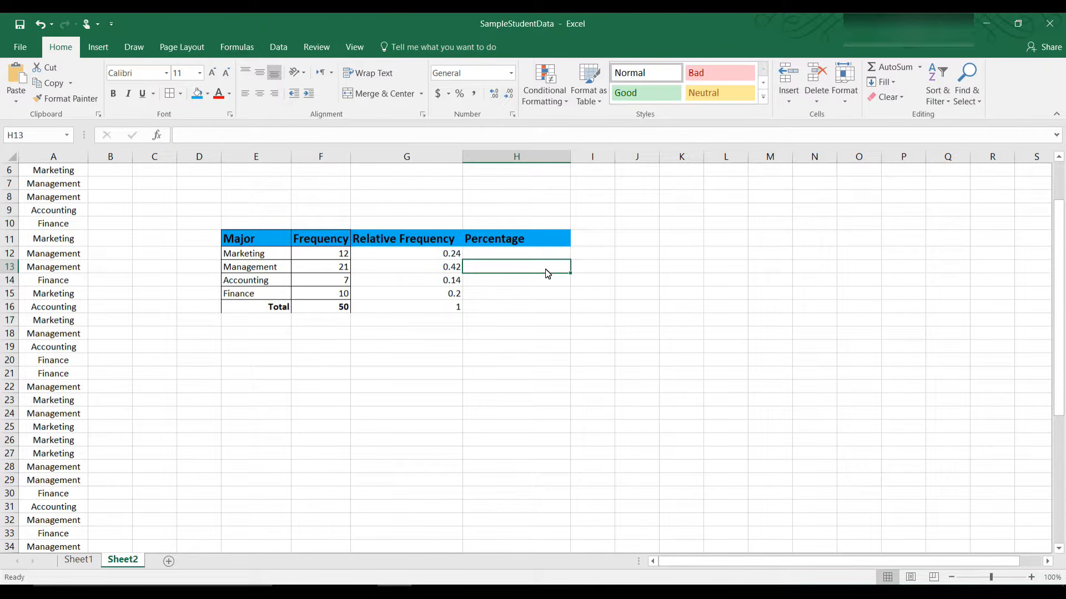
pyautogui.click(550, 254)
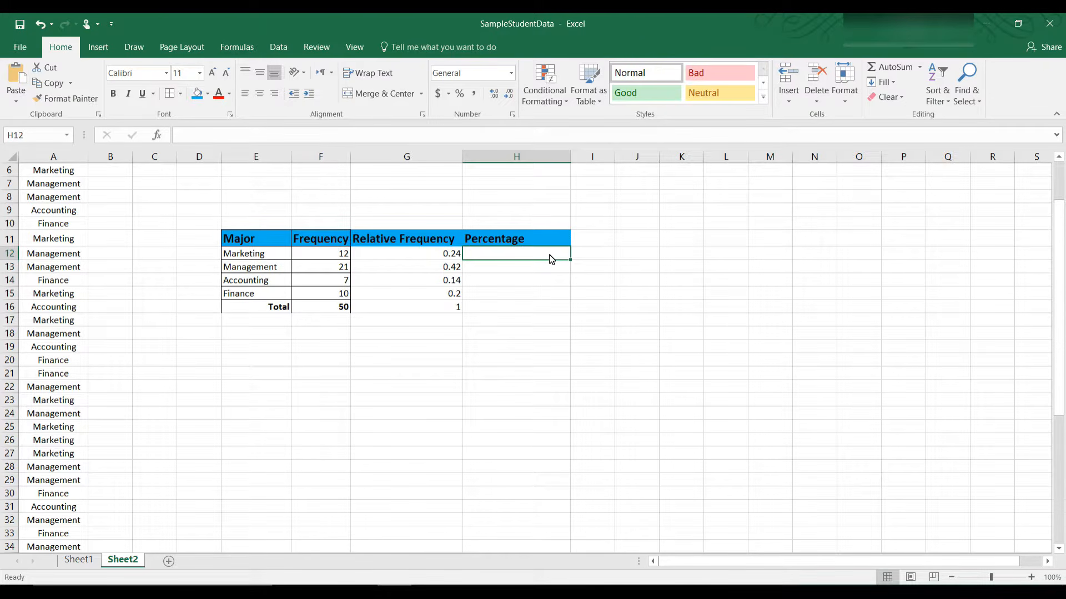
# Step: Review the relative frequency formulas in G12 through G15
pyautogui.click(423, 258)
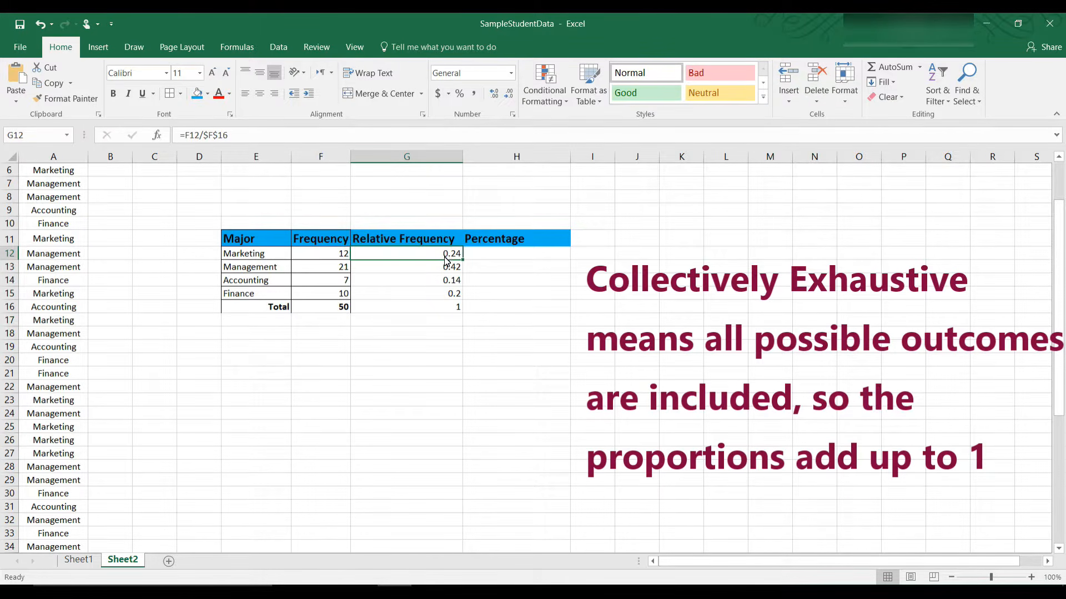
pyautogui.click(446, 278)
pyautogui.click(442, 293)
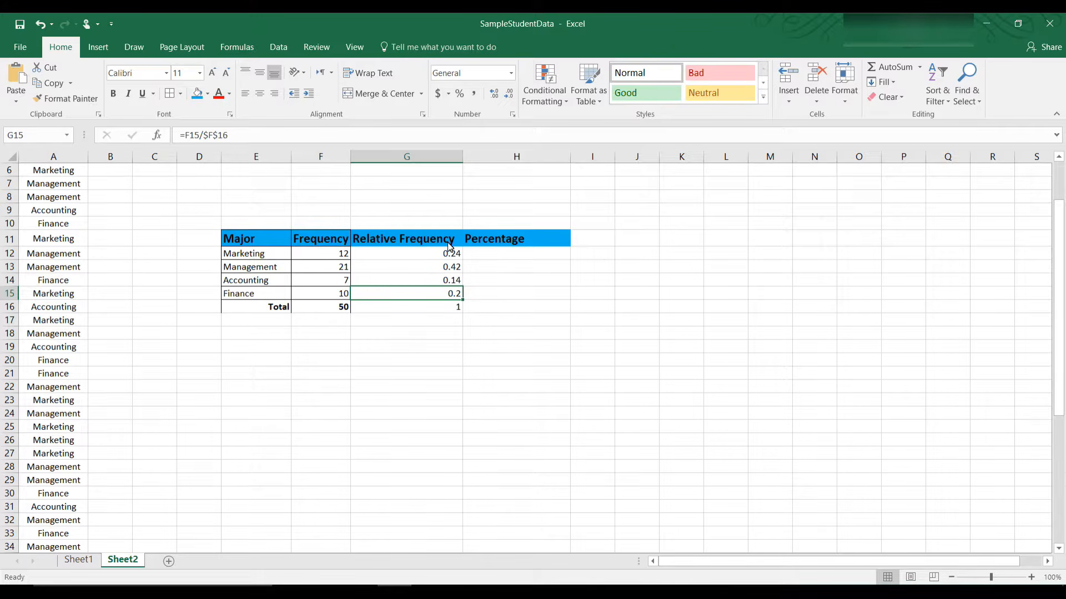
pyautogui.click(512, 260)
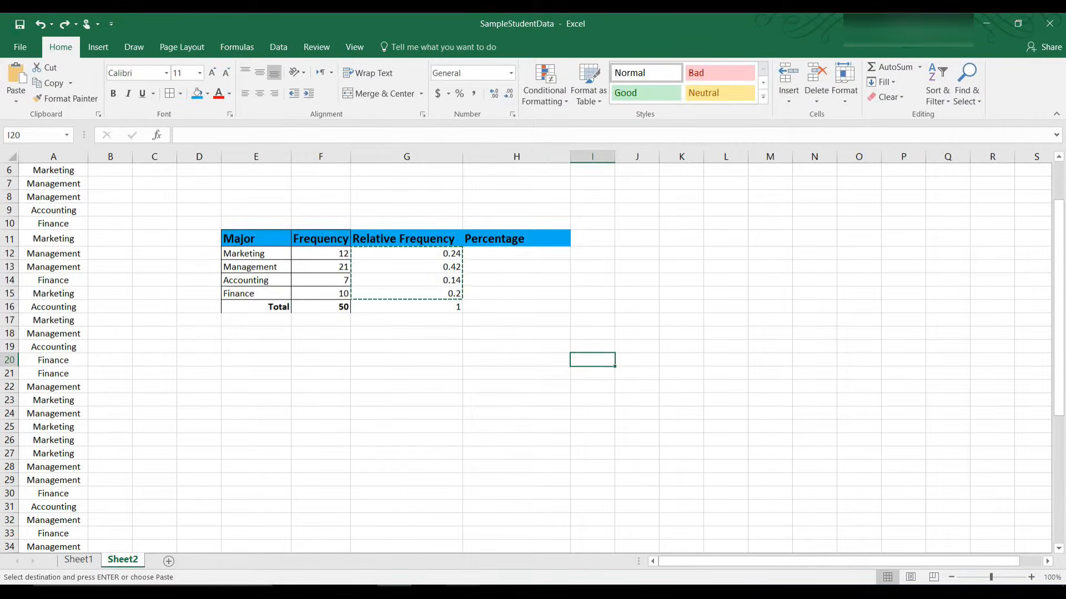
pyautogui.click(443, 256)
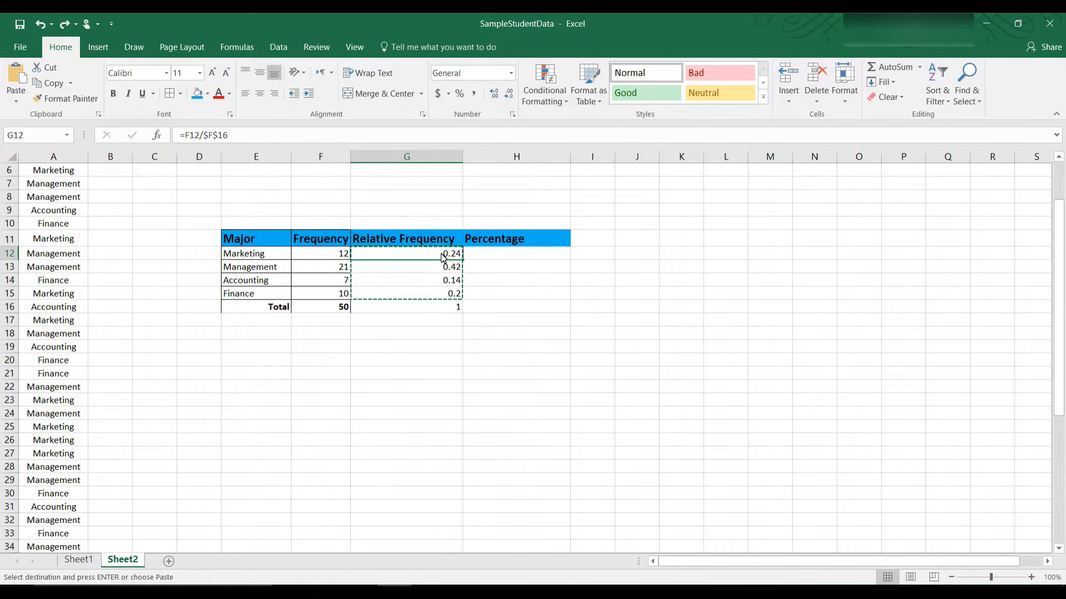
pyautogui.moveTo(442, 254); pyautogui.dragTo(442, 297)
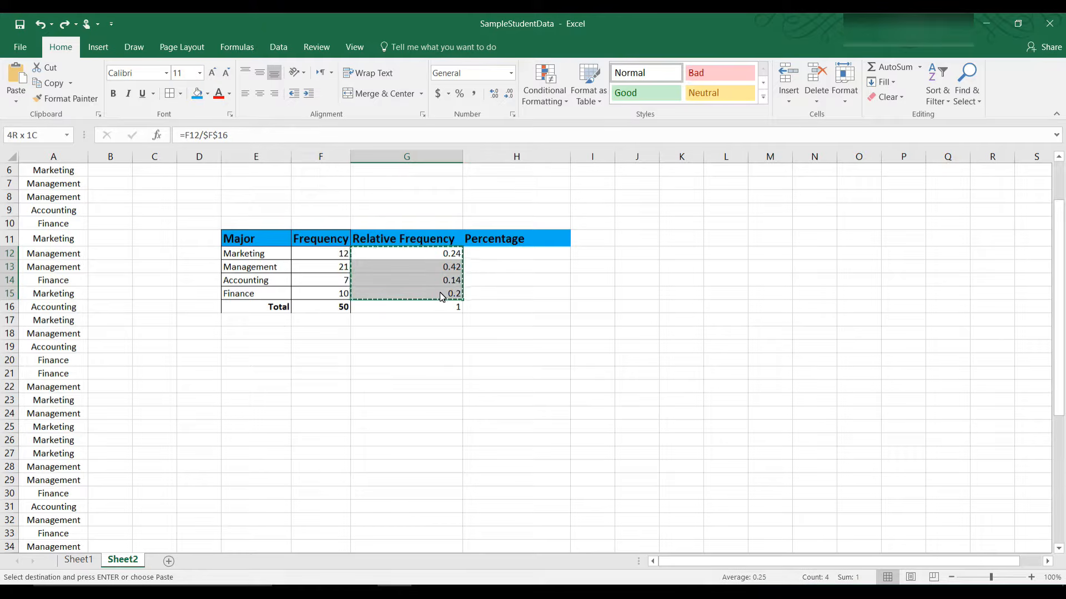
pyautogui.hotkey('ctrl', 'v')
pyautogui.click(437, 258)
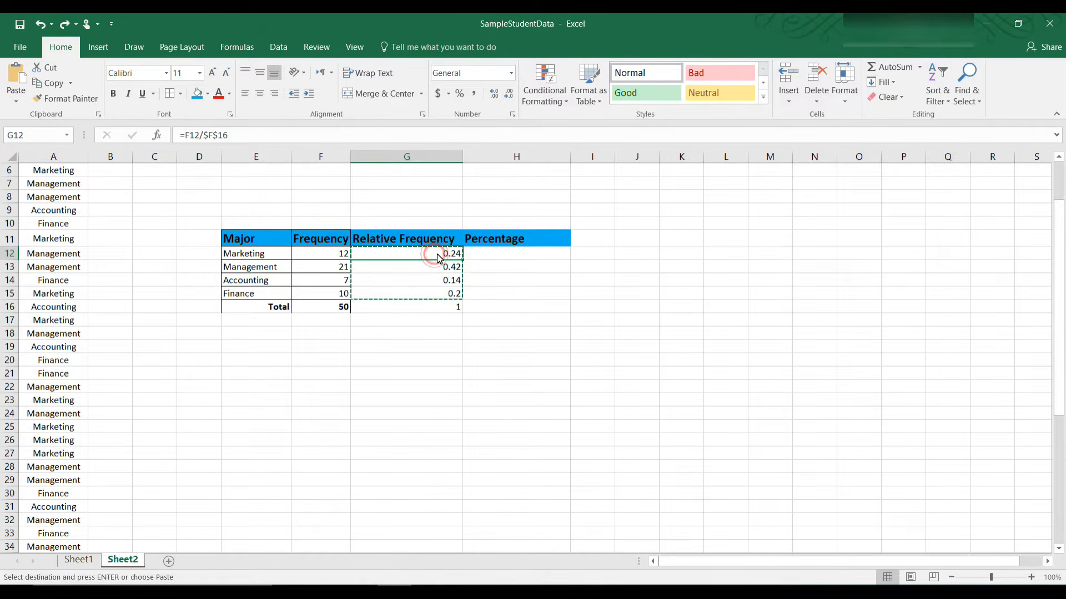
pyautogui.click(495, 257)
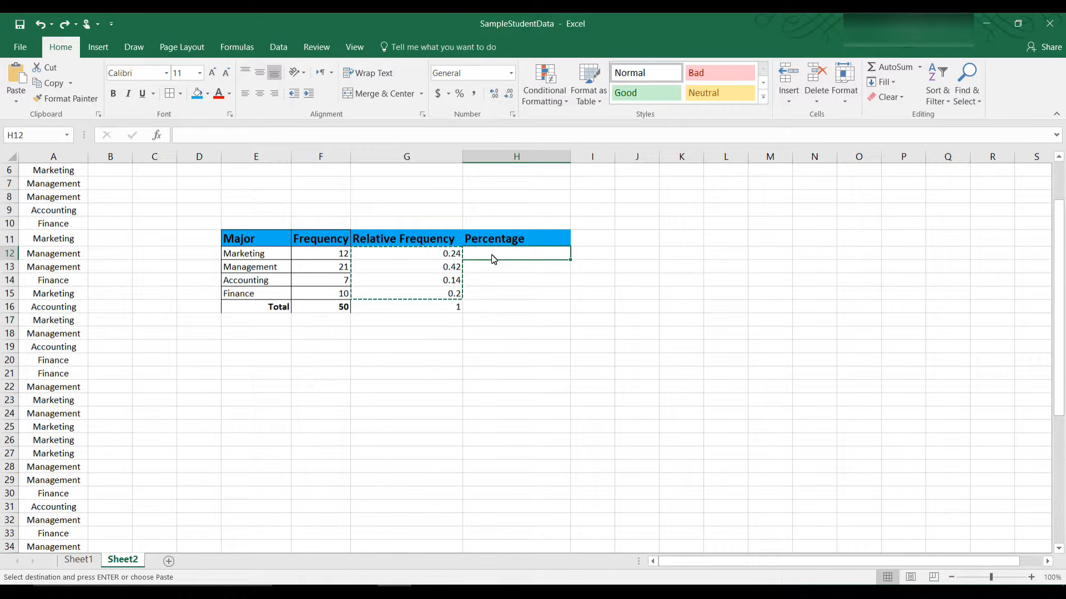
pyautogui.moveTo(452, 254); pyautogui.dragTo(451, 296)
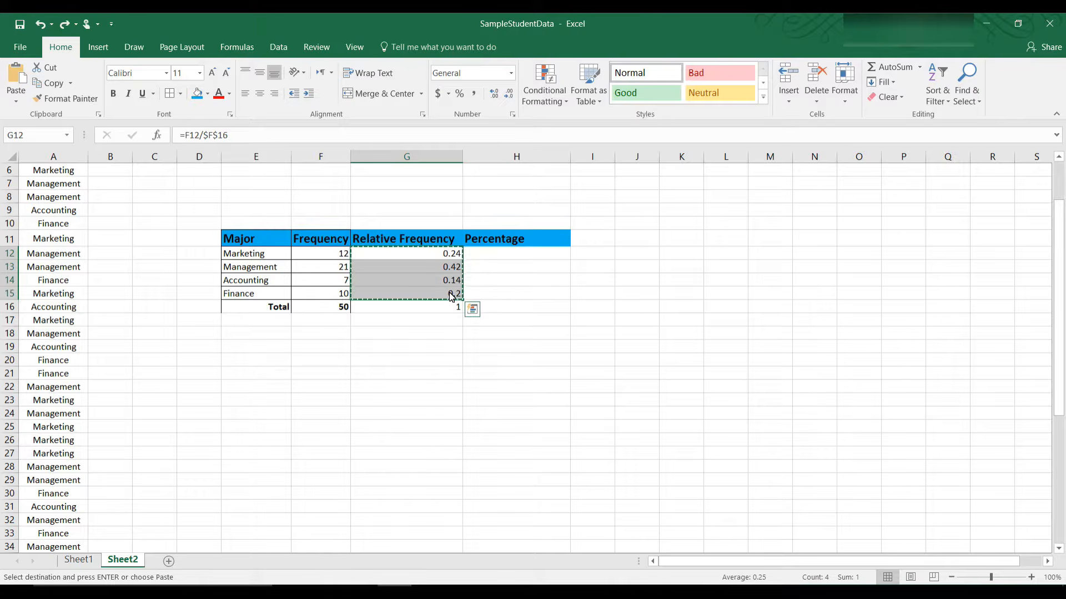
pyautogui.moveTo(509, 255); pyautogui.dragTo(511, 294)
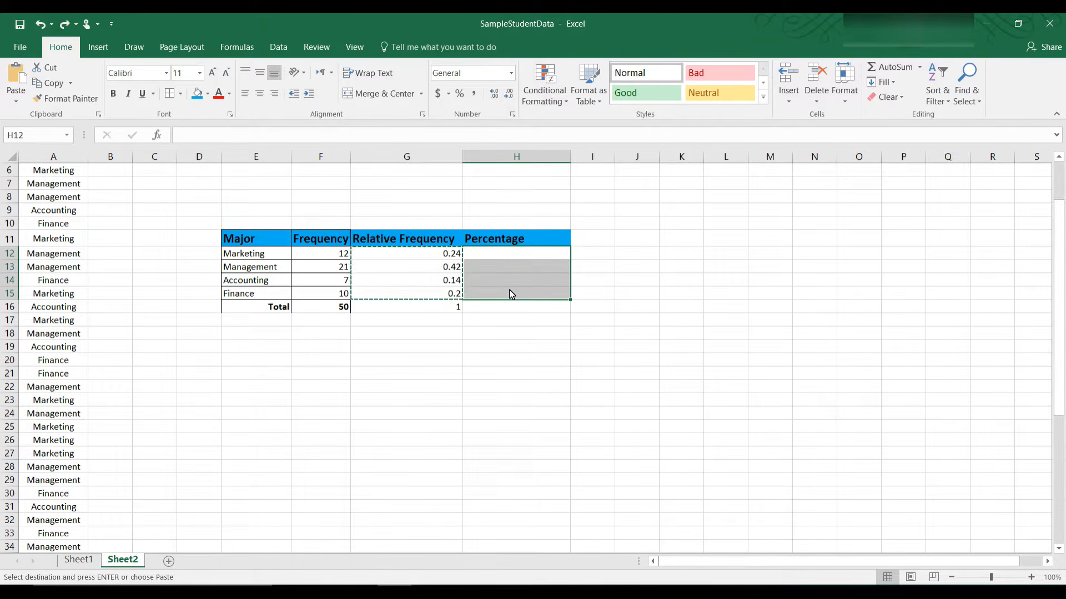
pyautogui.write('0.0048 0.0084 0.0028 0.004')
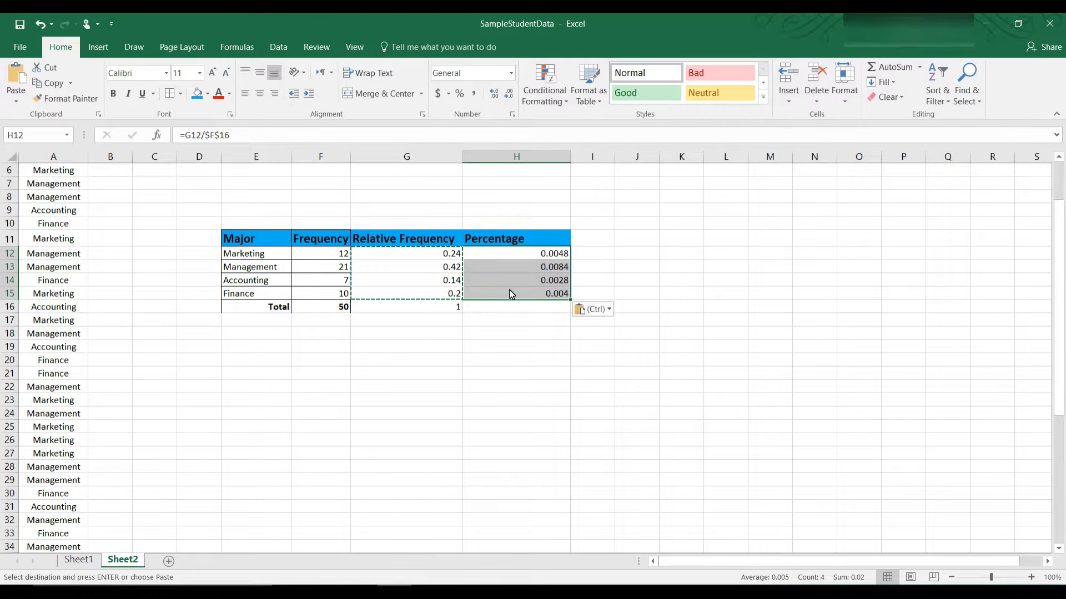
pyautogui.click(563, 253)
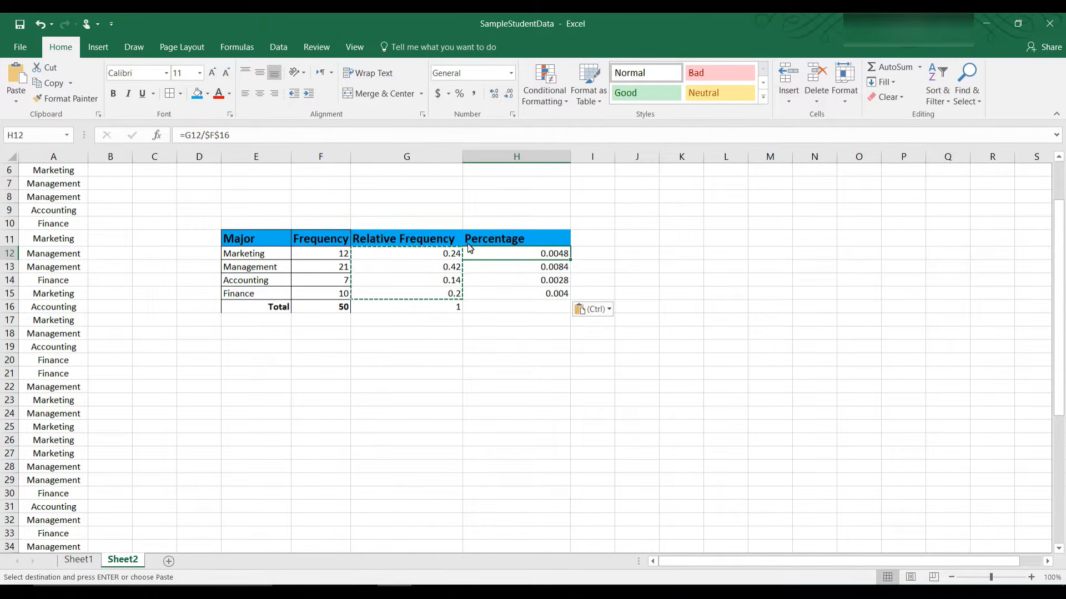
pyautogui.hotkey('ctrl', 'z')
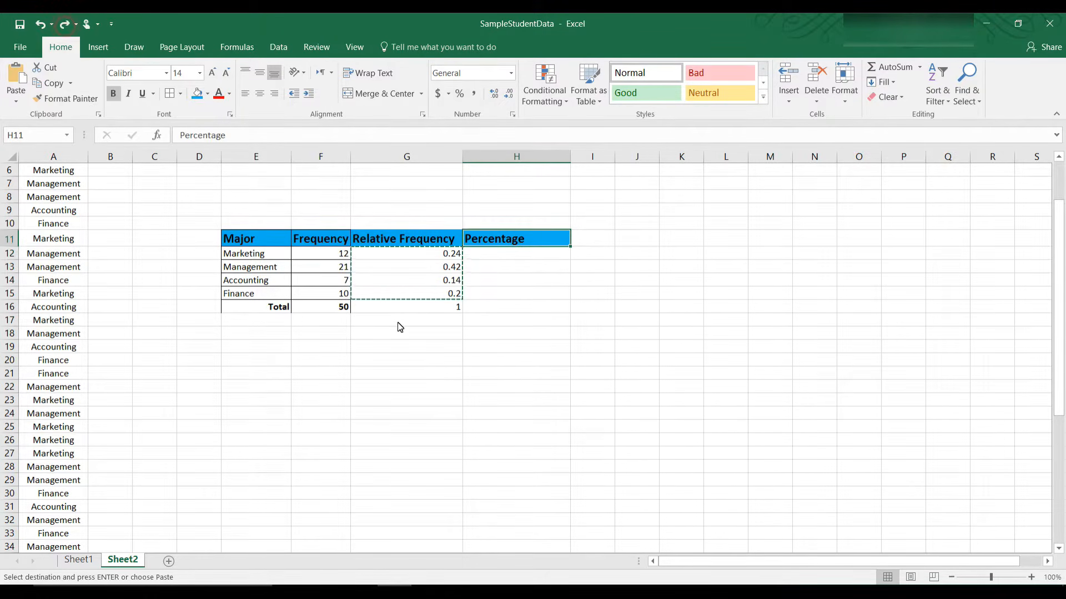
pyautogui.click(449, 258)
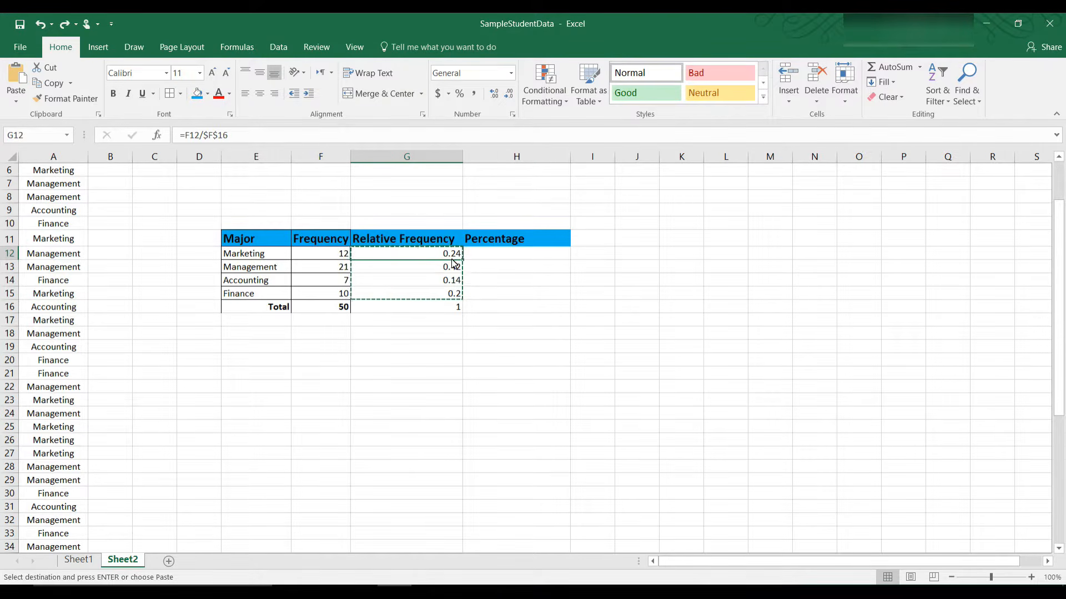
pyautogui.click(487, 259)
pyautogui.click(304, 136)
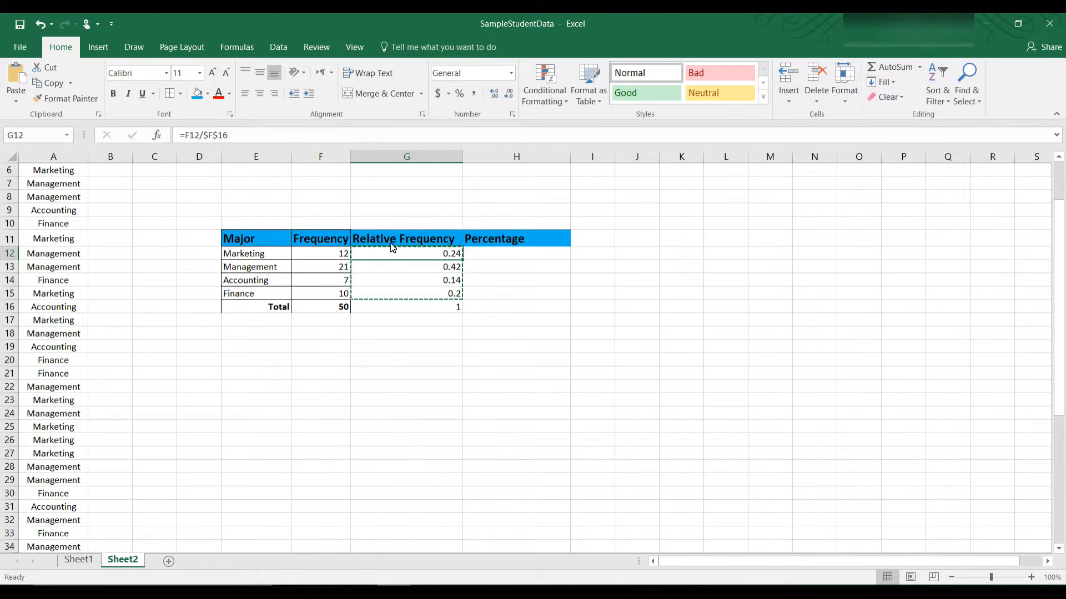
pyautogui.click(508, 258)
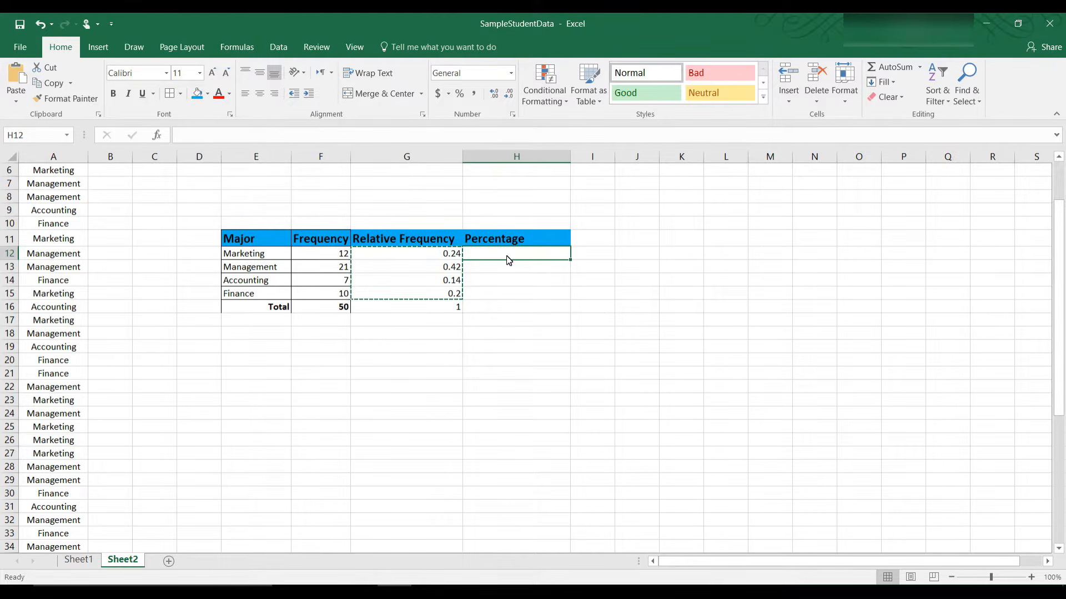
# Step: Enter =G12 in H12 and fill it down to H16, showing 0.24, 0.42, 0.14, 0.2 and 1
pyautogui.write('=g1')
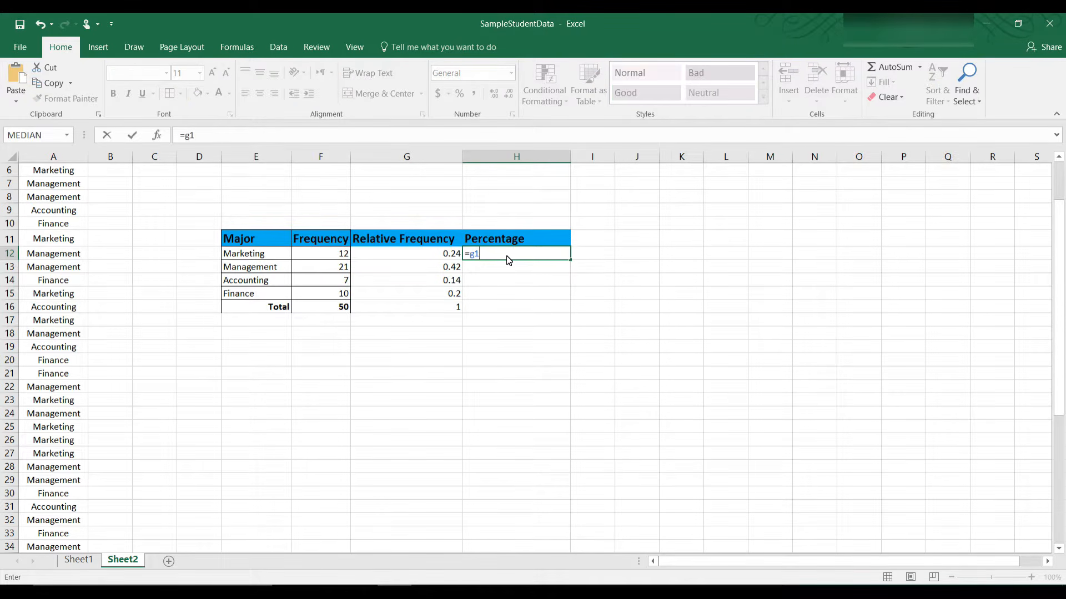
pyautogui.write('2')
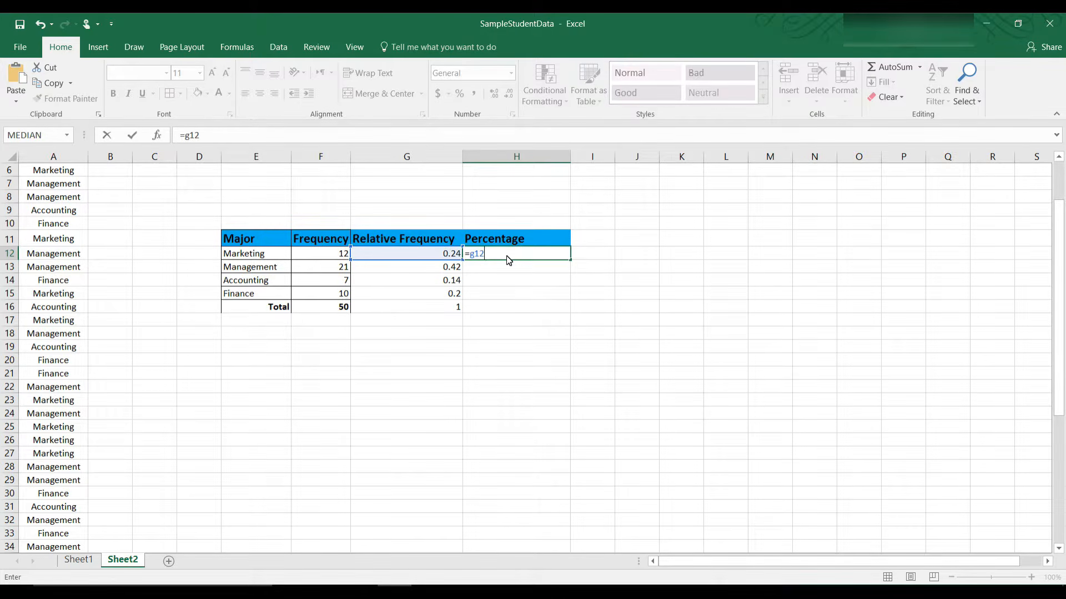
pyautogui.press('Return')
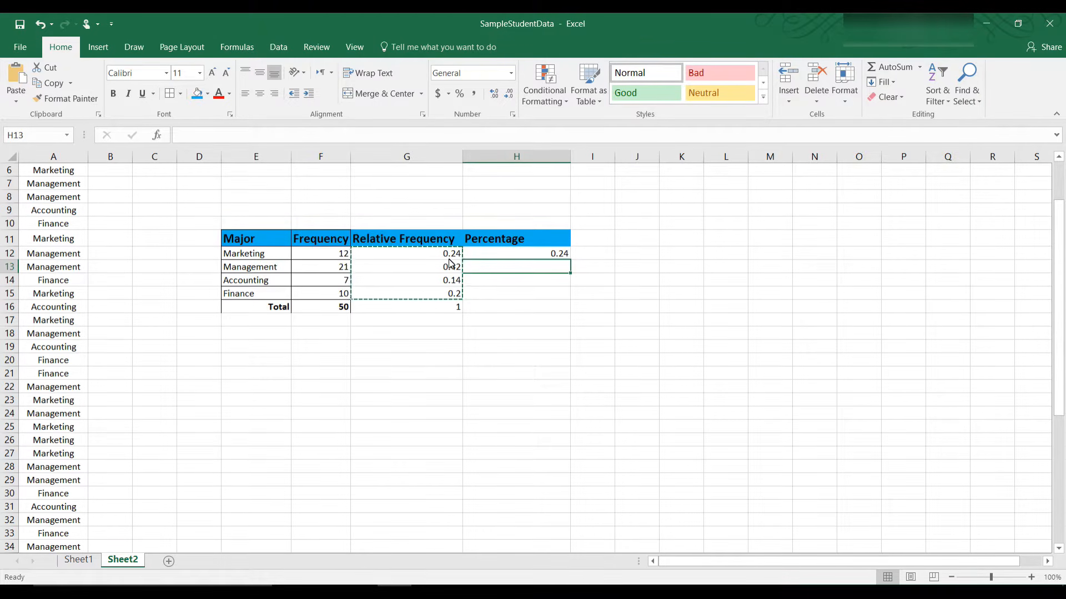
pyautogui.click(508, 251)
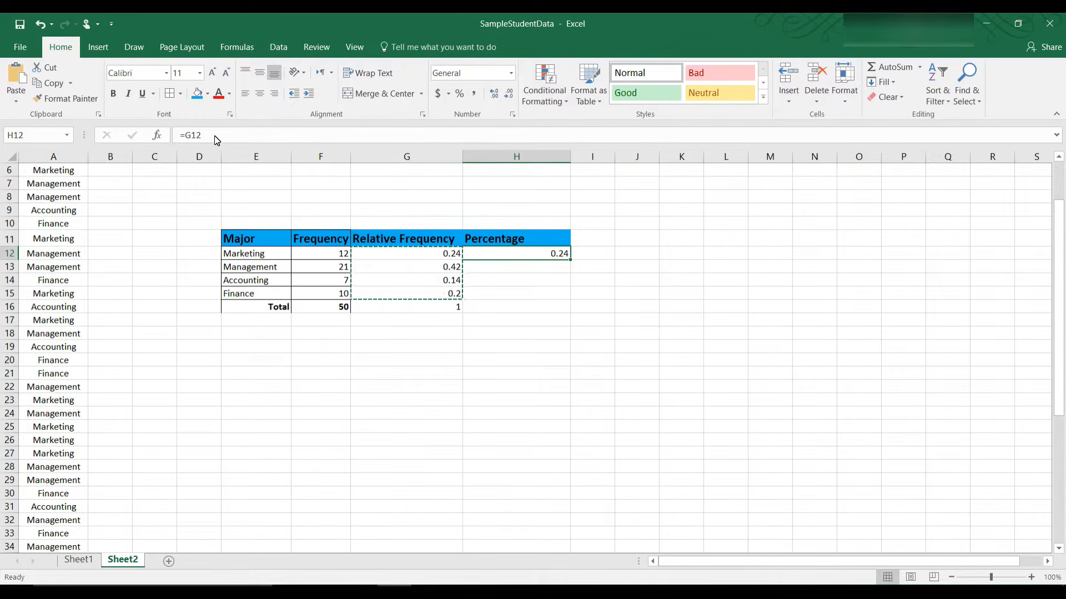
pyautogui.moveTo(571, 262); pyautogui.dragTo(570, 316)
pyautogui.click(647, 309)
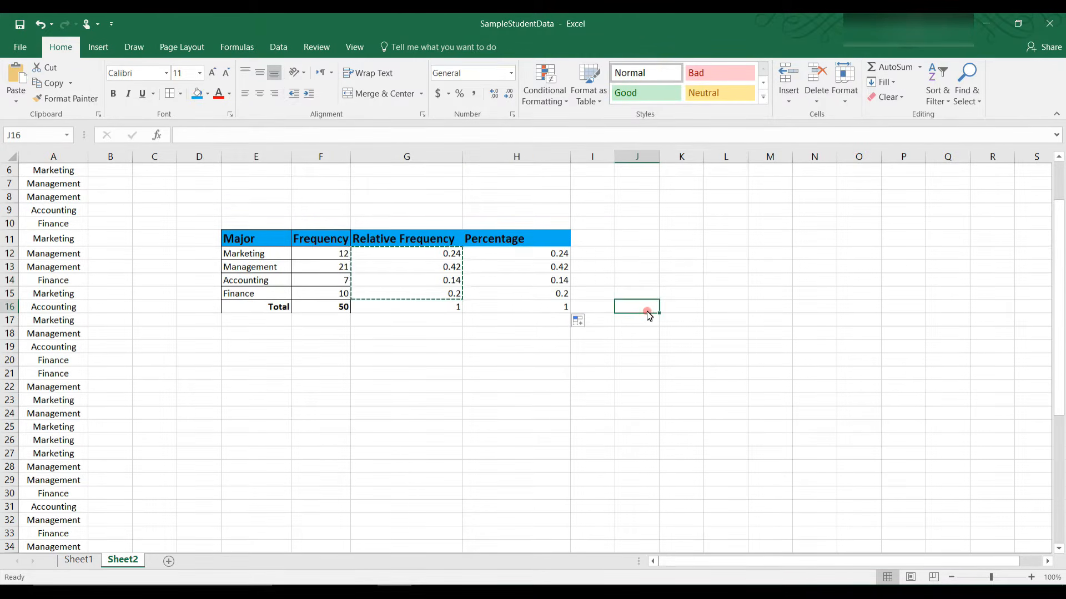
pyautogui.moveTo(559, 254); pyautogui.dragTo(559, 309)
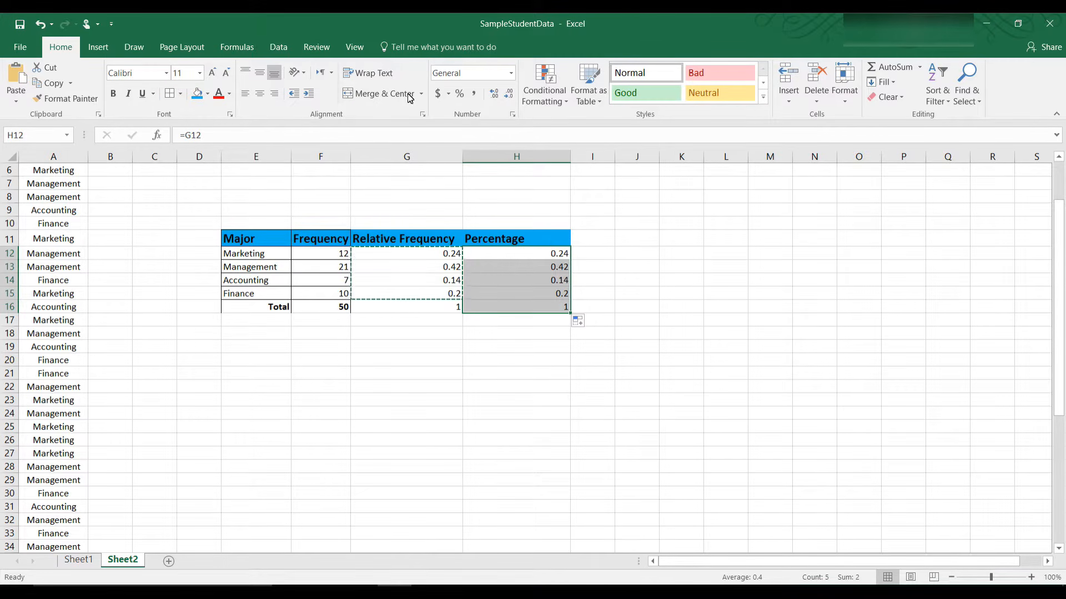
# Step: Apply Percentage number format to H12:H16, showing 24.00%, 42.00%, 14.00%, 20.00% and 100.00%
pyautogui.click(511, 73)
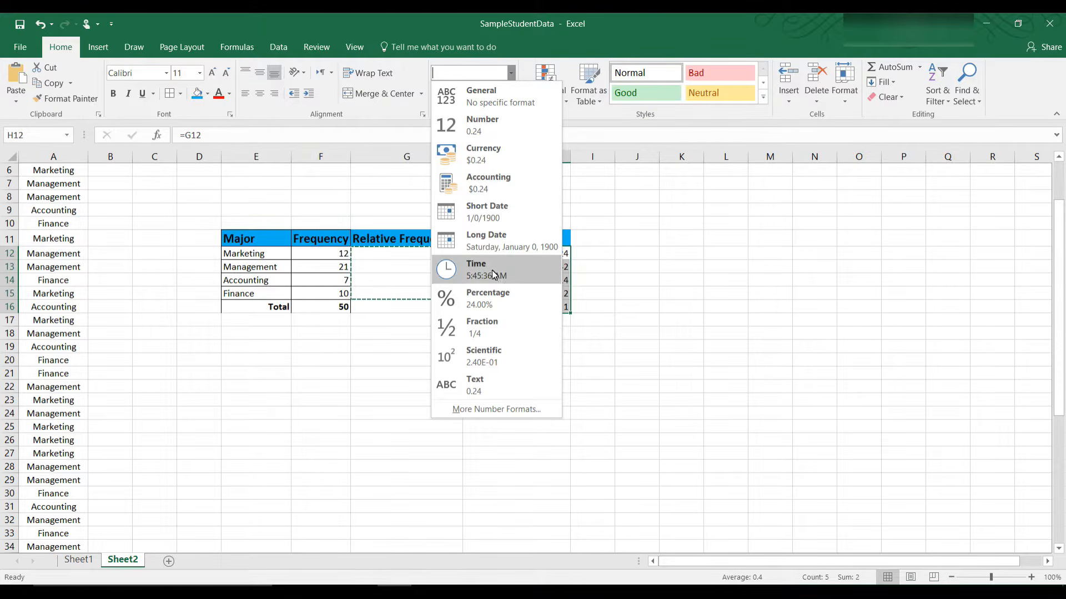
pyautogui.click(489, 300)
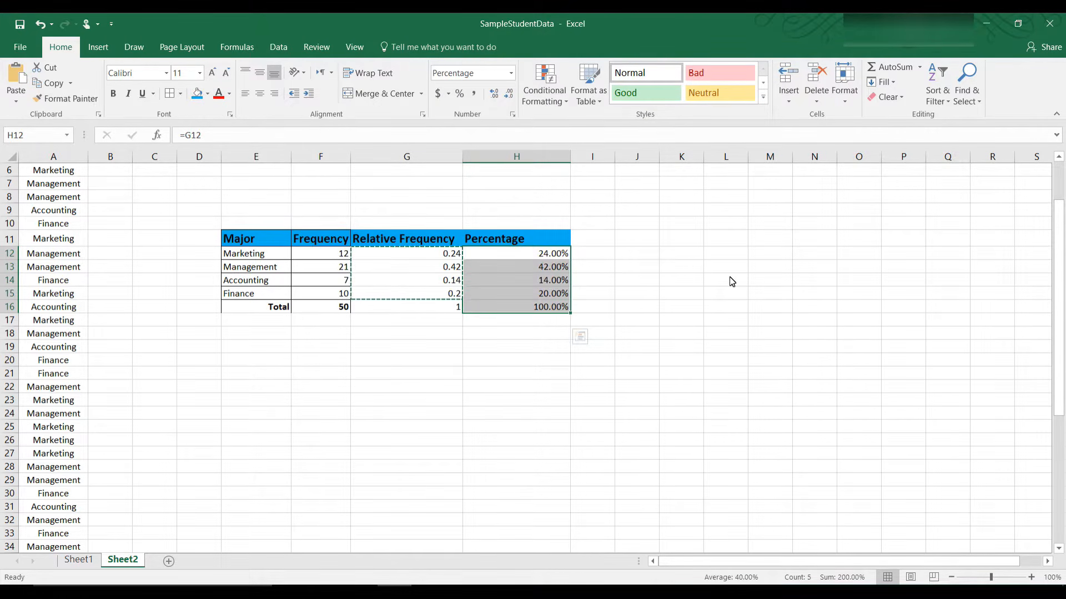
pyautogui.click(700, 281)
pyautogui.click(565, 255)
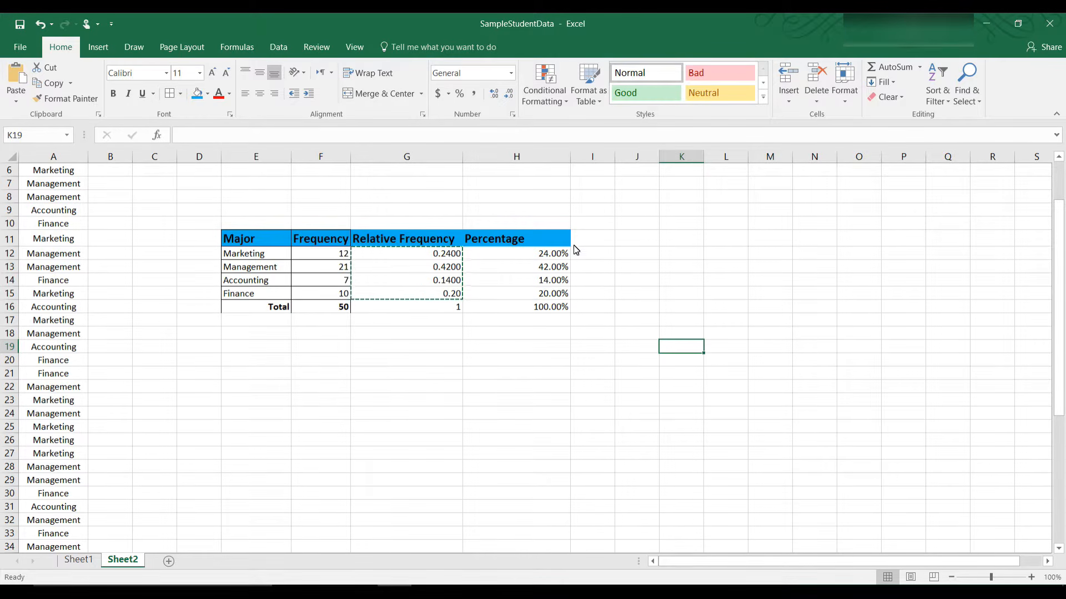
pyautogui.click(460, 340)
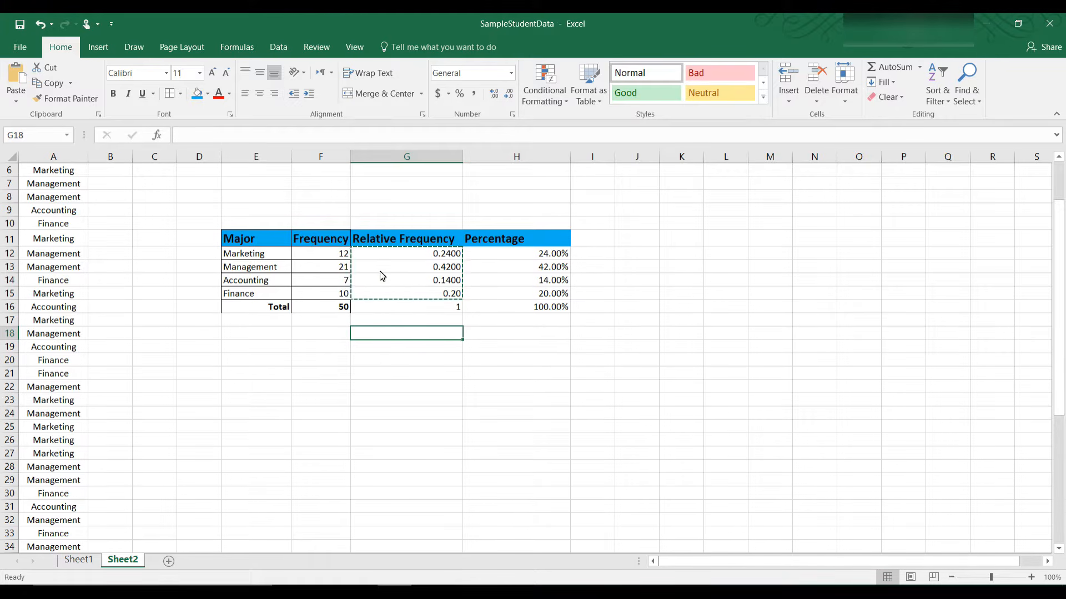
# Step: Apply All Borders to the frequency table E11:H16
pyautogui.moveTo(257, 238); pyautogui.dragTo(470, 304)
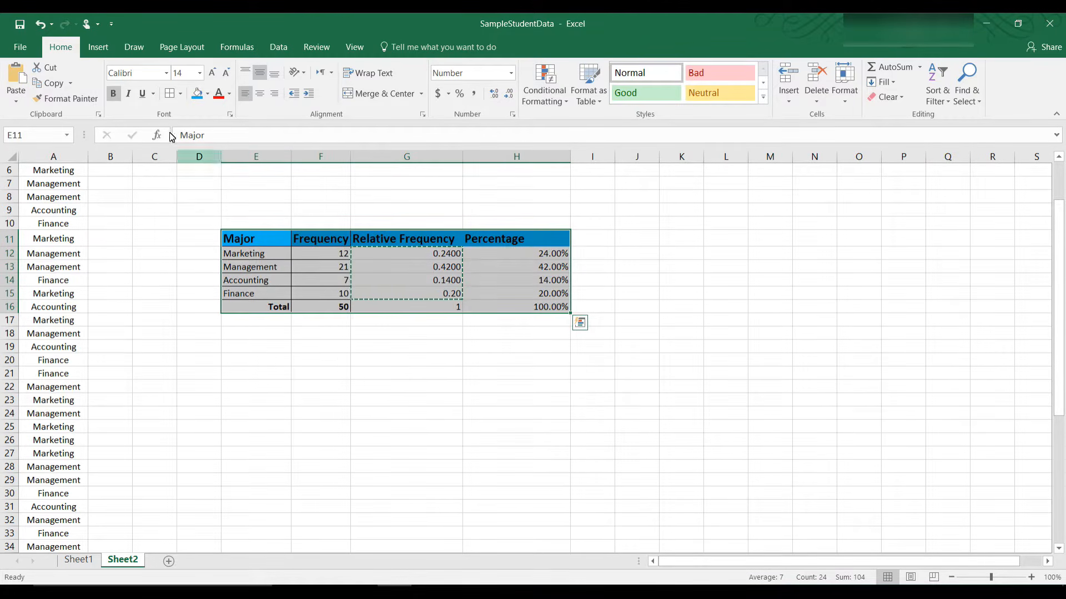
pyautogui.click(182, 94)
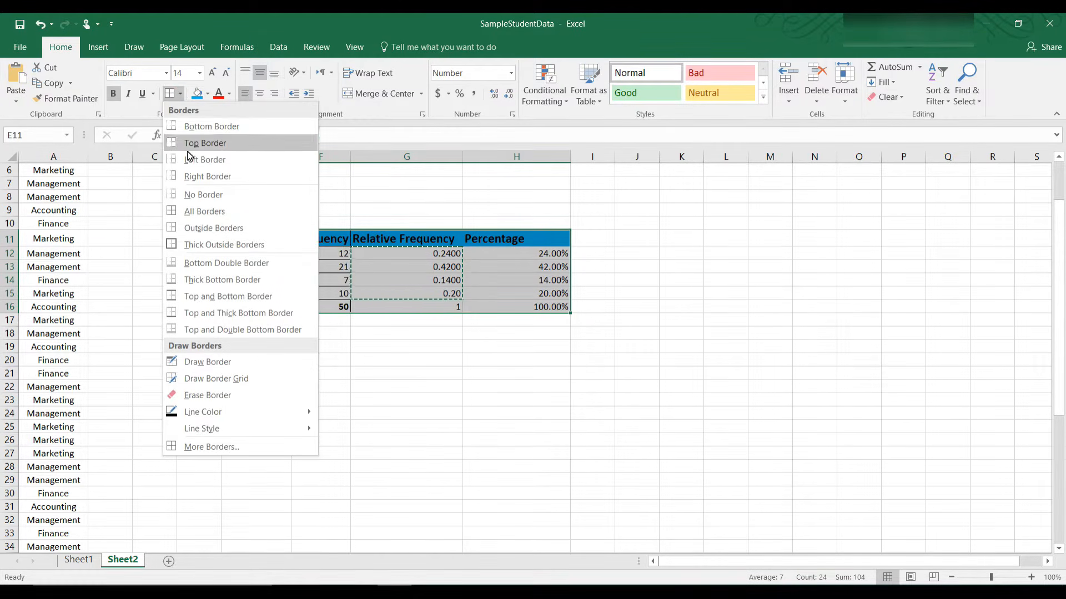
pyautogui.click(191, 216)
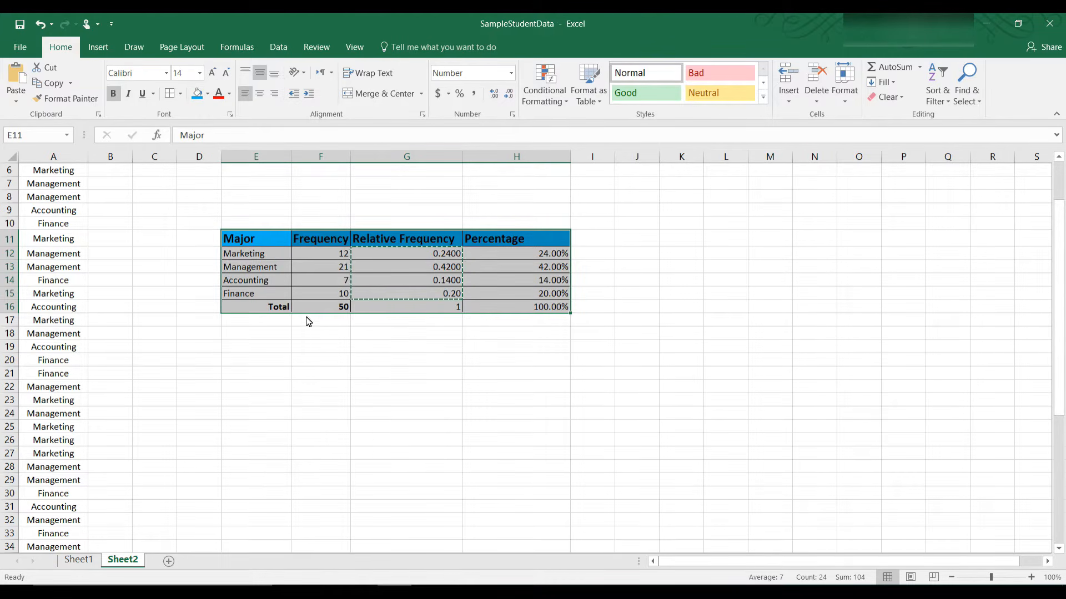
# Step: Remove bold from the Total row with Ctrl+B
pyautogui.click(261, 312)
pyautogui.moveTo(261, 311); pyautogui.dragTo(536, 311)
pyautogui.hotkey('ctrl', 'b')
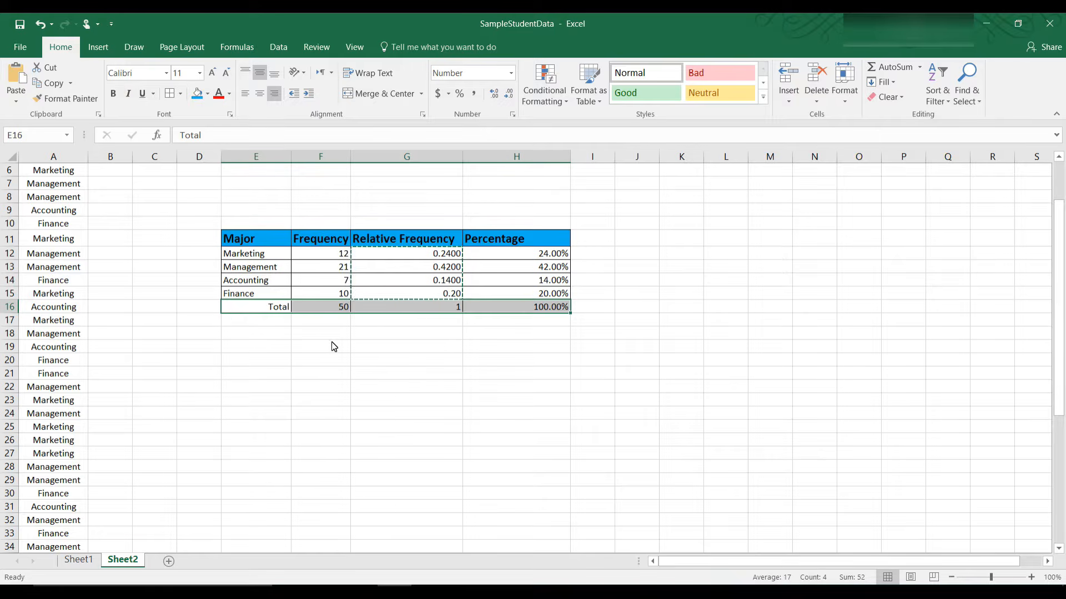
pyautogui.click(348, 398)
# Step: Give the whole table a Thick Outside Border
pyautogui.moveTo(249, 245); pyautogui.dragTo(521, 305)
pyautogui.click(181, 93)
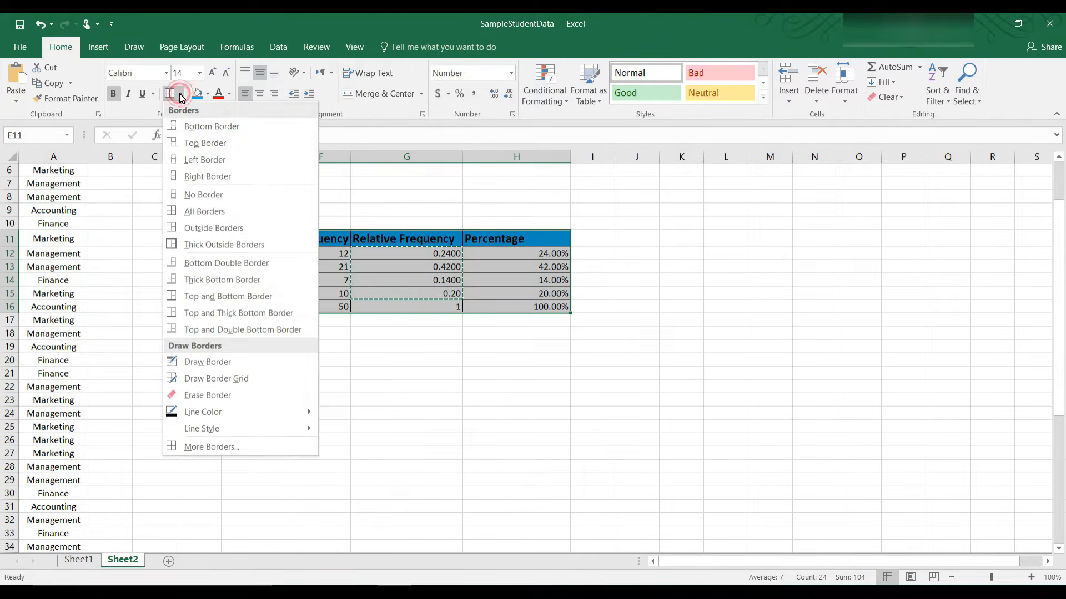
pyautogui.click(219, 264)
pyautogui.click(297, 428)
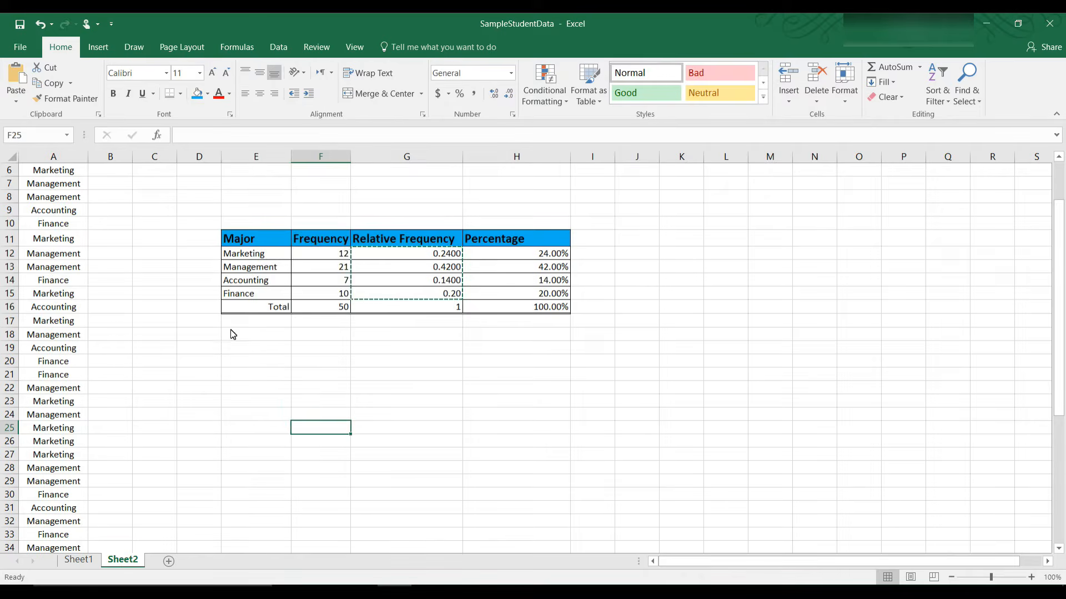
pyautogui.click(182, 95)
pyautogui.click(180, 92)
pyautogui.click(180, 92)
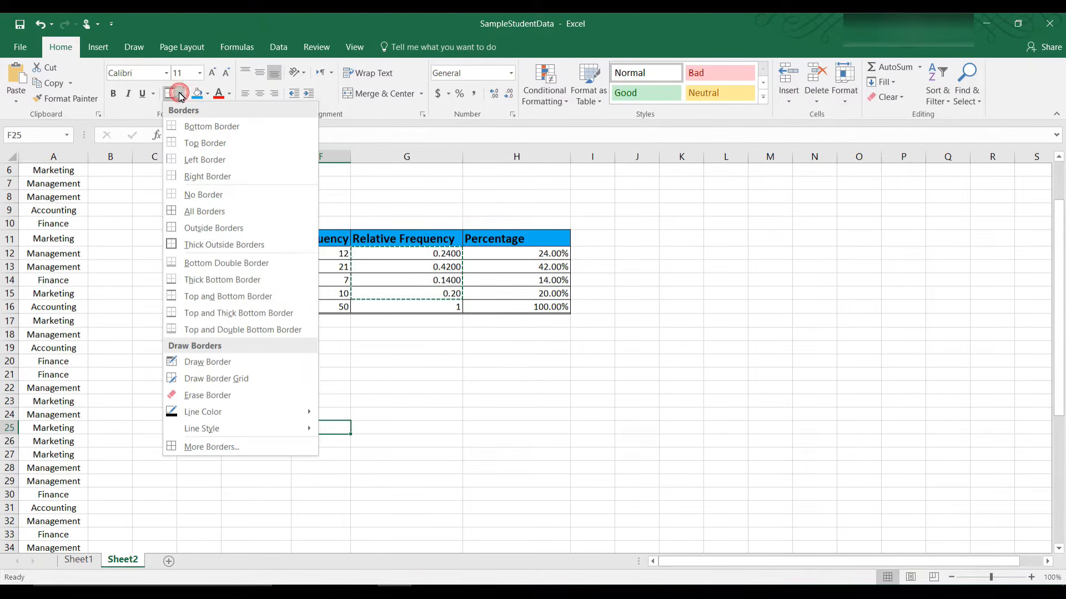
pyautogui.click(205, 247)
pyautogui.moveTo(248, 244); pyautogui.dragTo(483, 305)
pyautogui.click(181, 93)
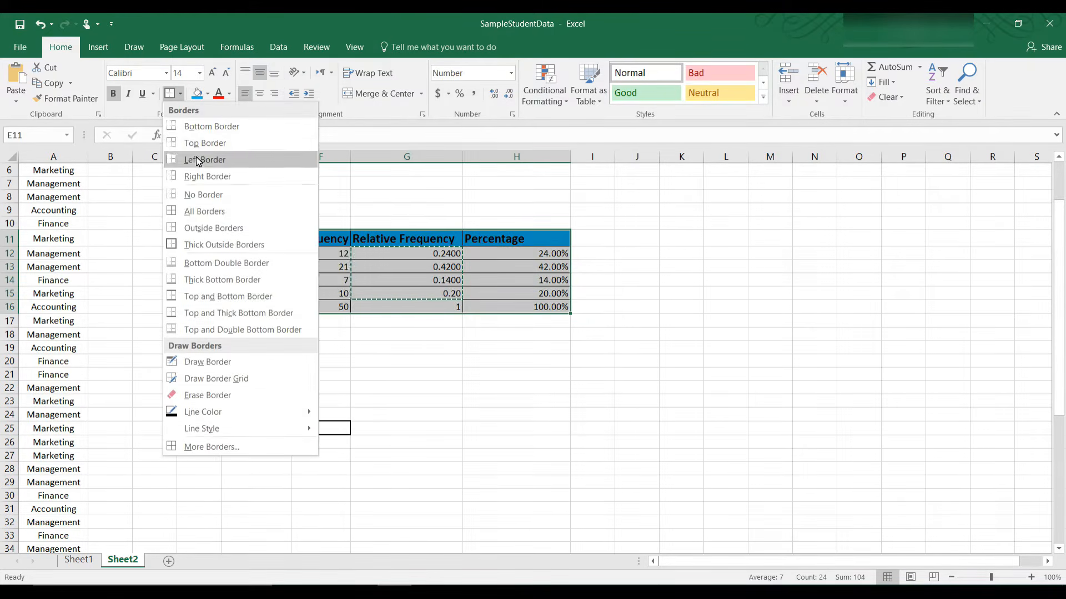
pyautogui.click(205, 247)
pyautogui.click(343, 431)
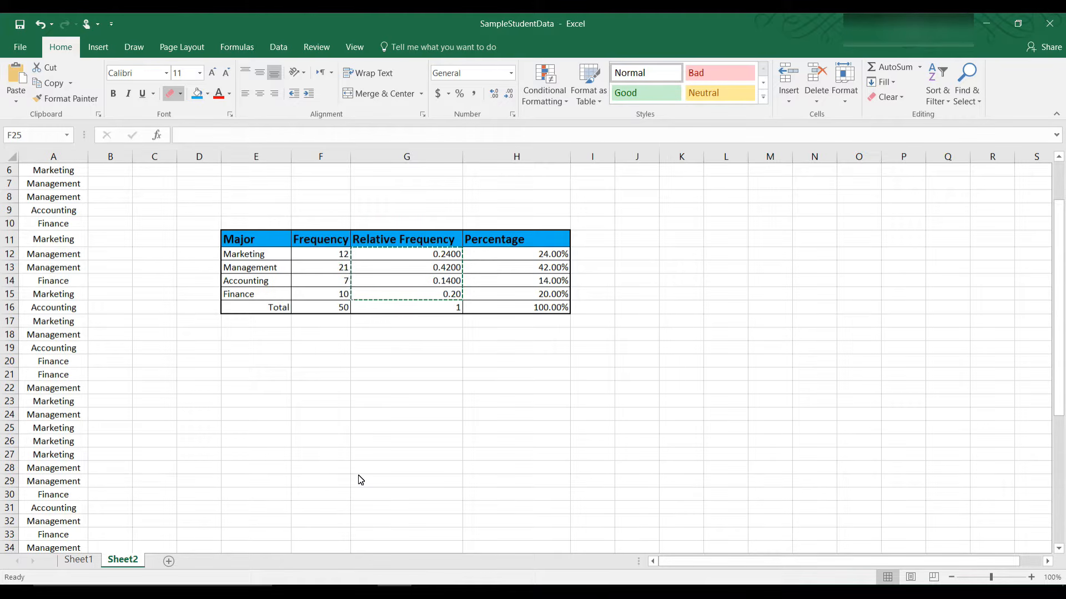
pyautogui.press('Escape')
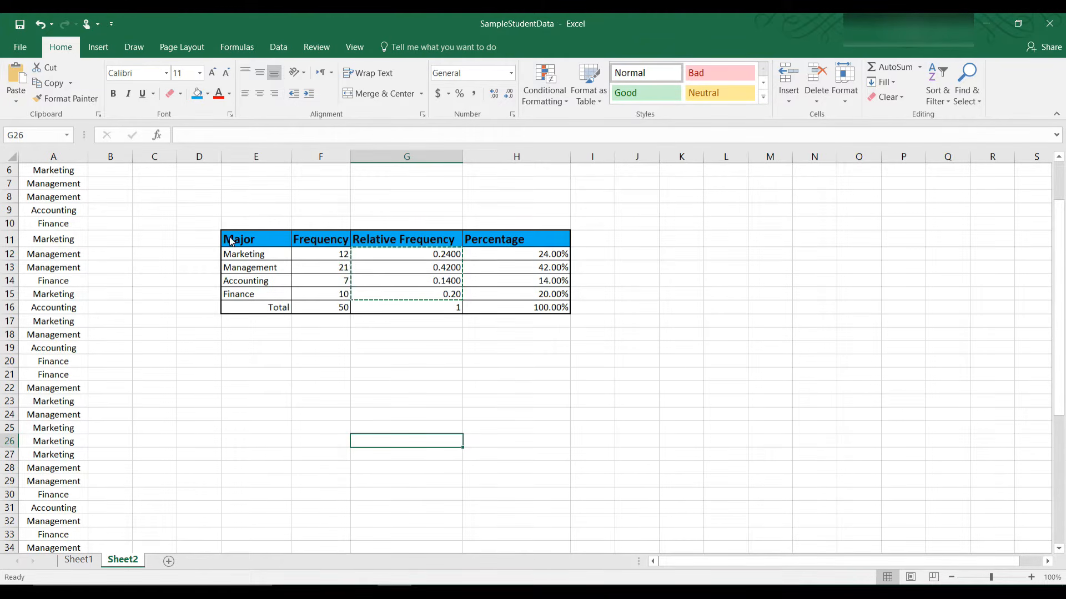
# Step: Insert a clustered column chart of Major and Frequency (E11:F15) and place it right of the table
pyautogui.moveTo(236, 241); pyautogui.dragTo(308, 292)
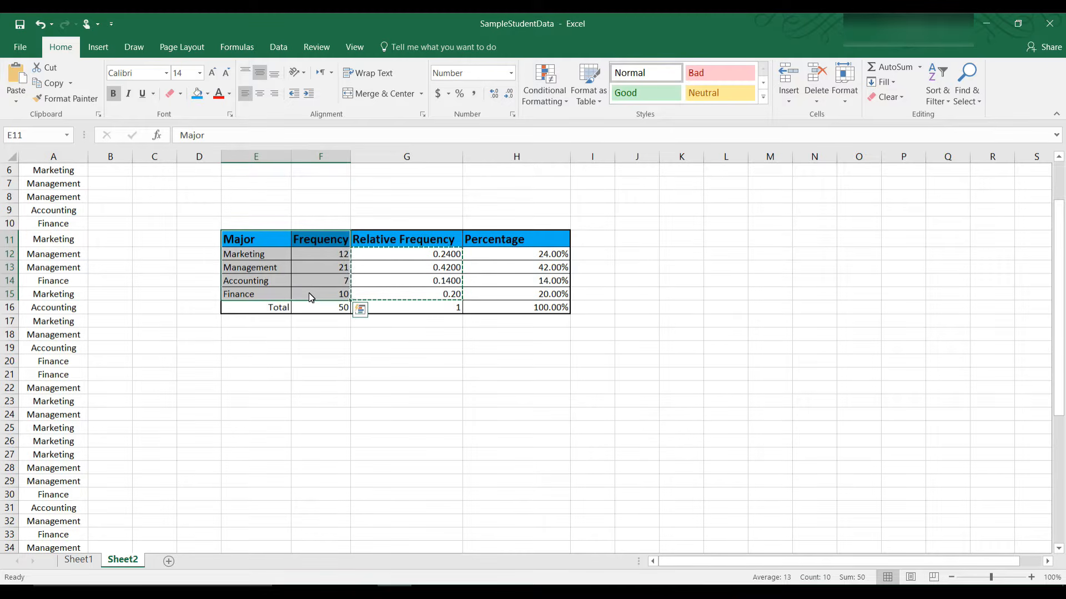
pyautogui.click(99, 47)
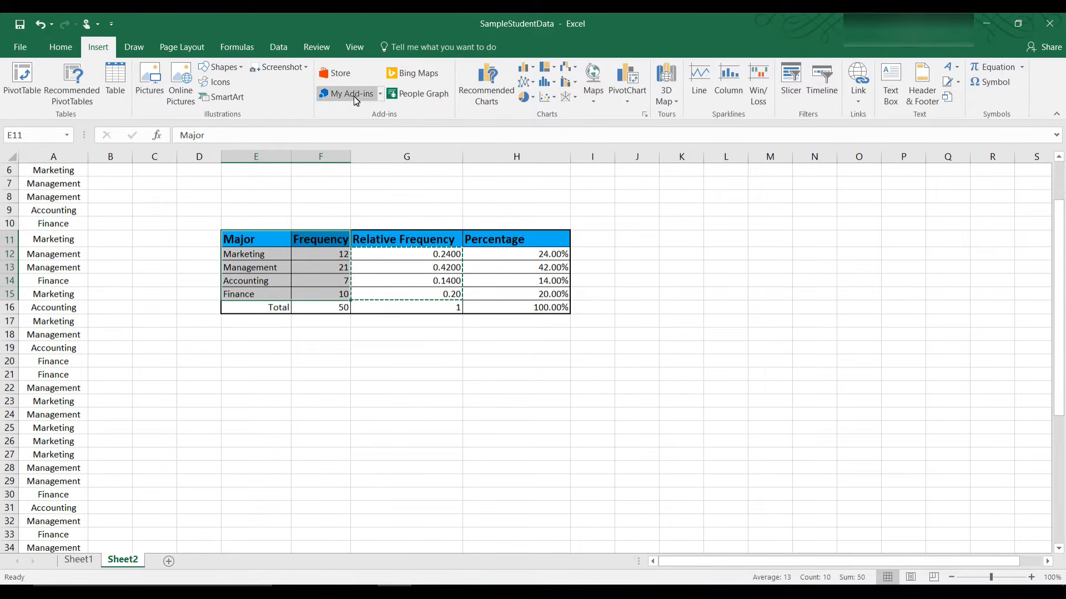
pyautogui.click(536, 69)
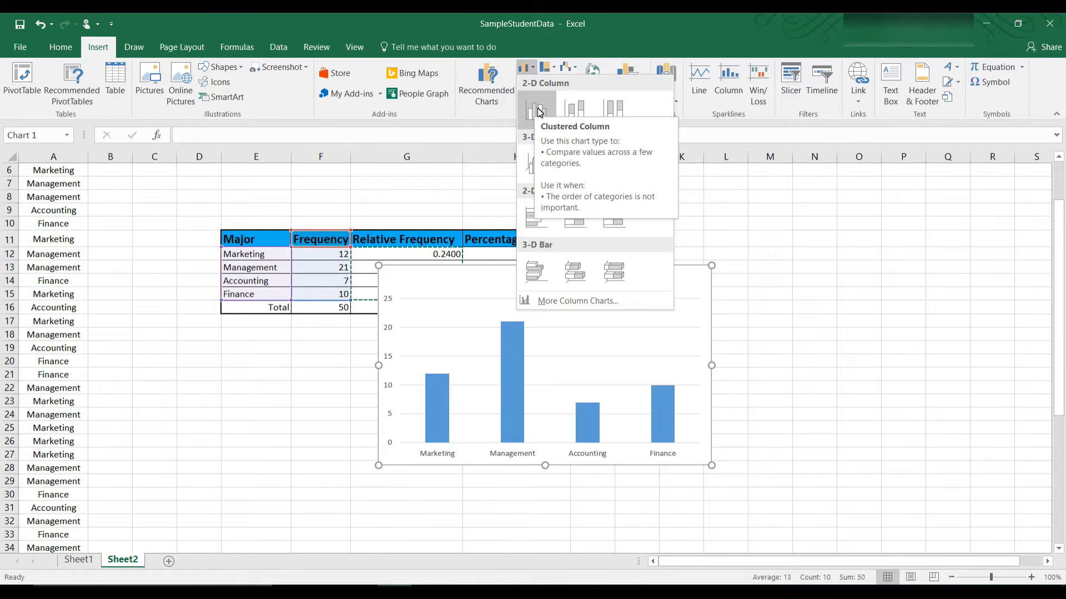
pyautogui.click(538, 111)
pyautogui.moveTo(605, 276)
pyautogui.mouseDown()
pyautogui.moveTo(725, 257)
pyautogui.moveTo(849, 209)
pyautogui.moveTo(832, 210)
pyautogui.mouseUp()
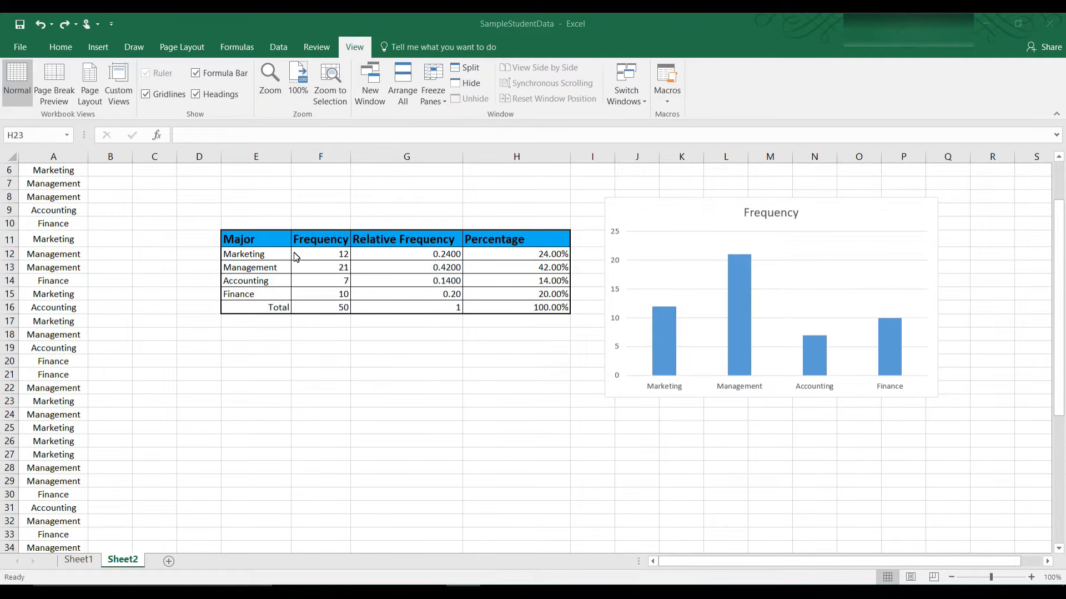
pyautogui.click(438, 352)
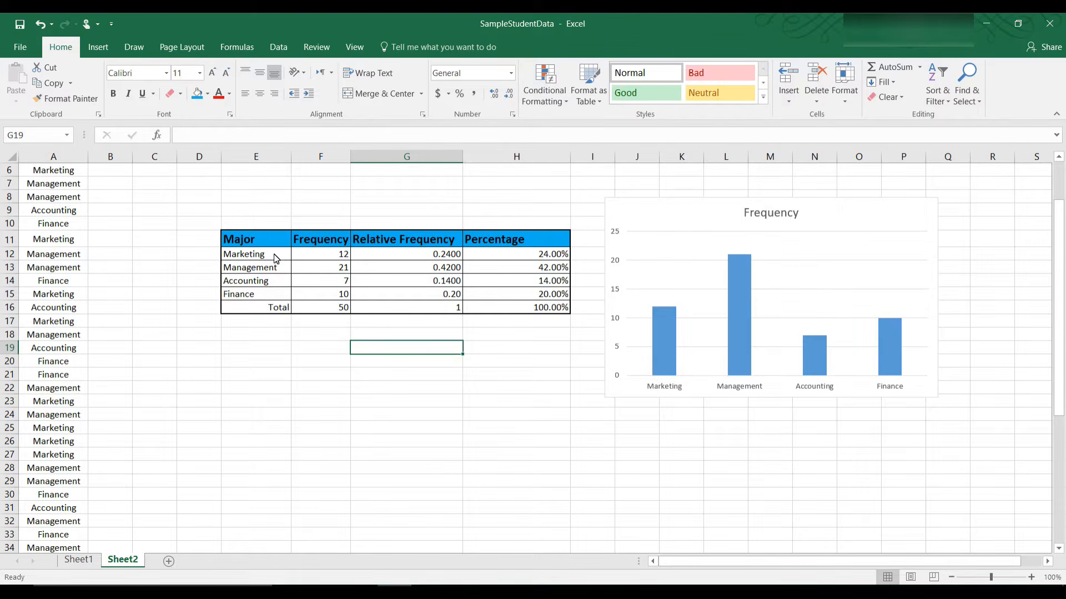
# Step: Insert a clustered column chart of the majors and their Percentage values, placed below the table
pyautogui.moveTo(275, 258); pyautogui.dragTo(271, 294)
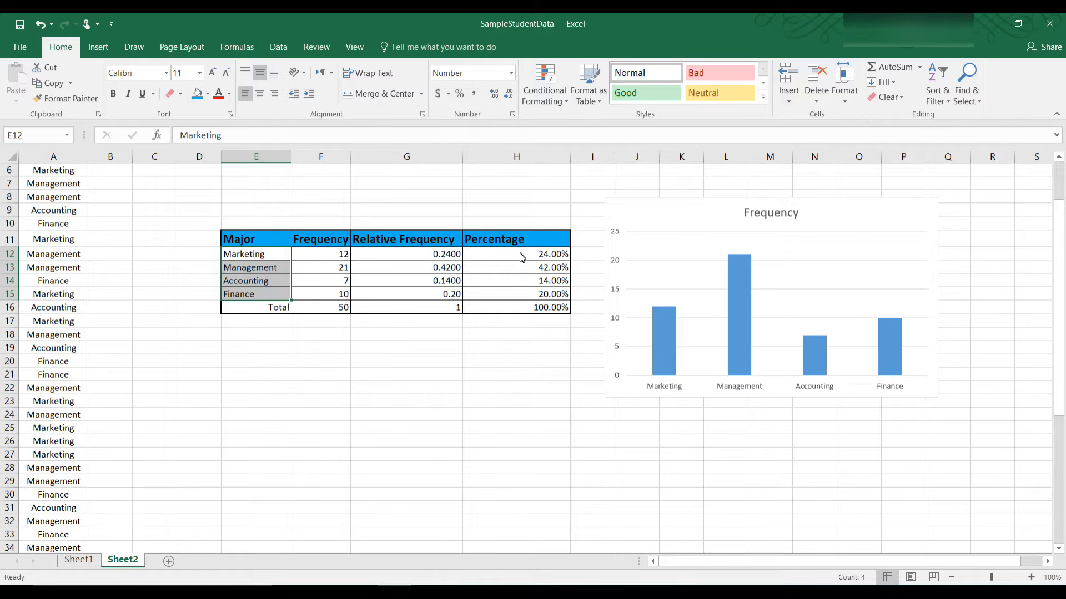
pyautogui.moveTo(521, 257); pyautogui.dragTo(515, 294)
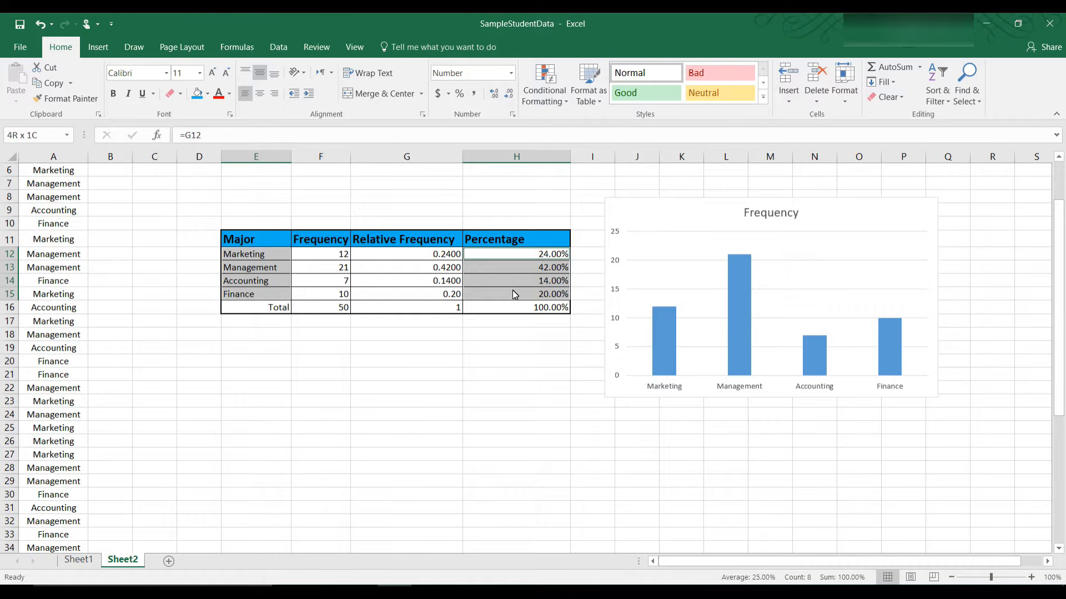
pyautogui.moveTo(513, 292); pyautogui.dragTo(514, 292)
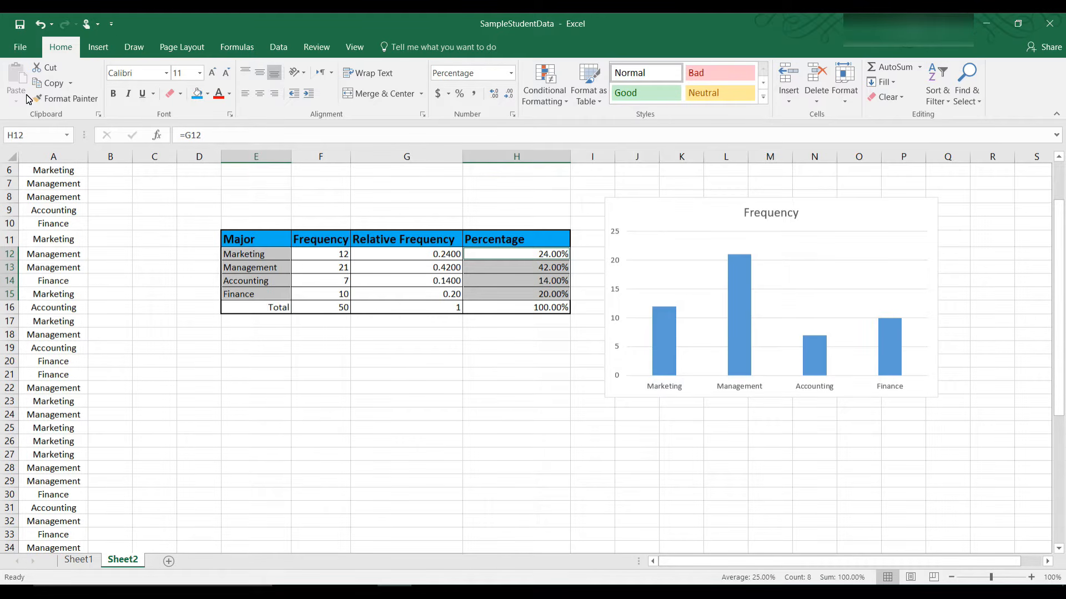
pyautogui.click(100, 47)
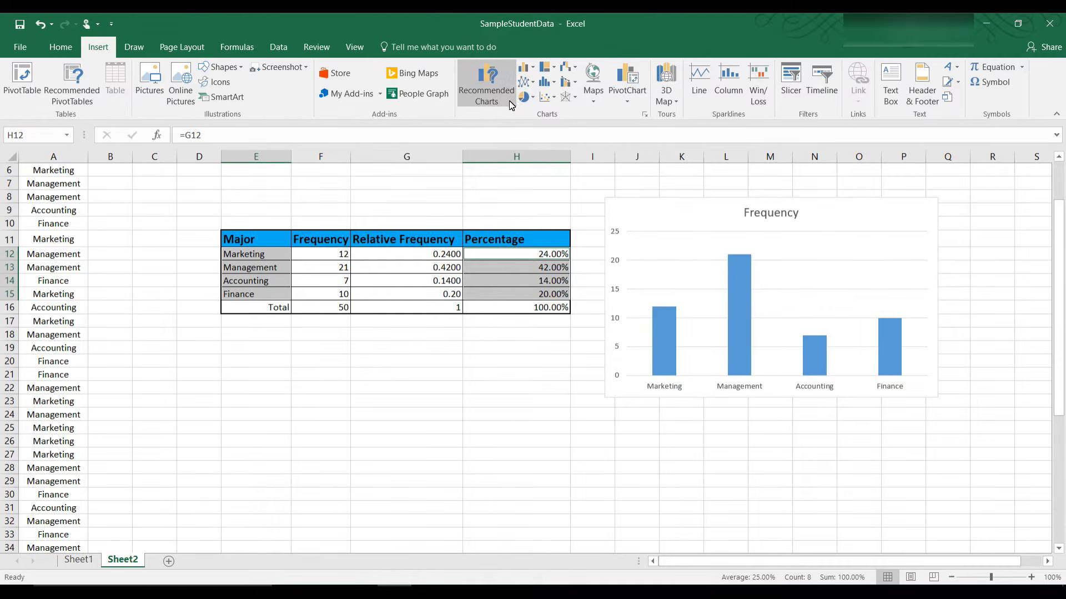
pyautogui.click(526, 68)
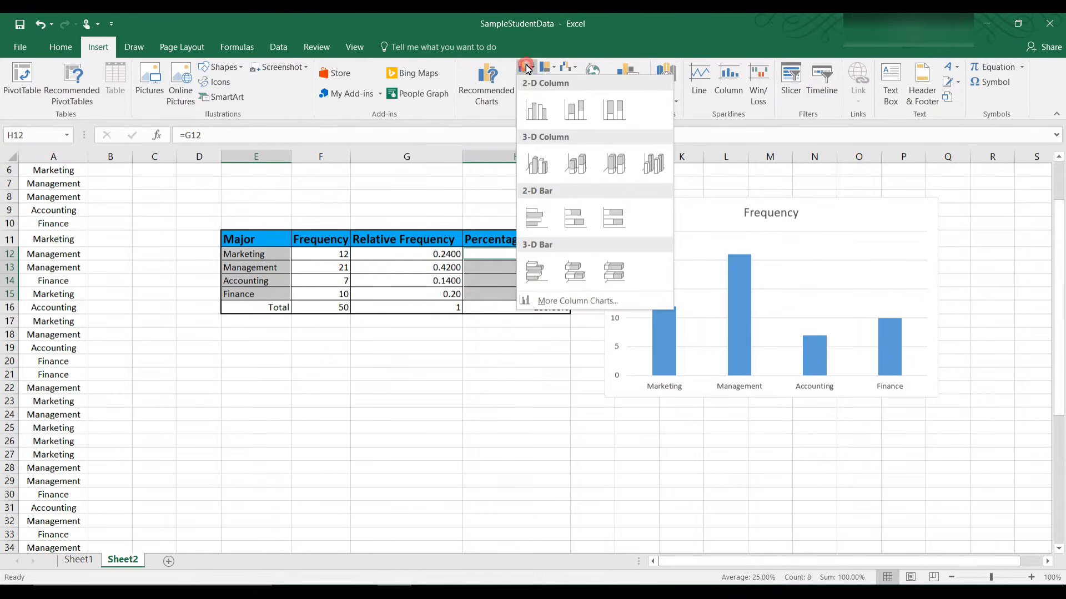
pyautogui.click(537, 111)
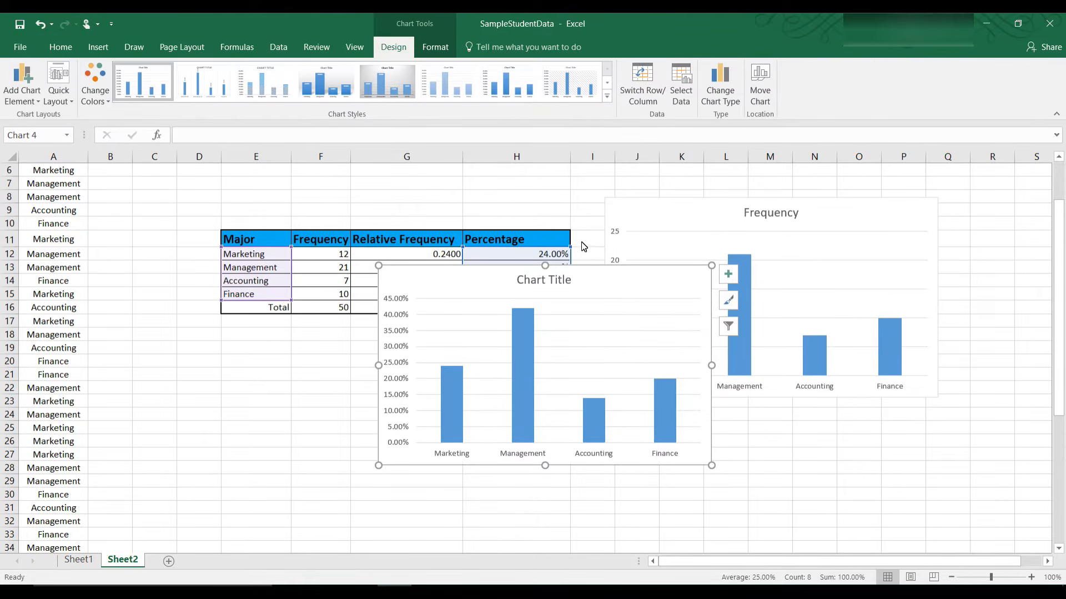
pyautogui.moveTo(613, 270); pyautogui.dragTo(451, 335)
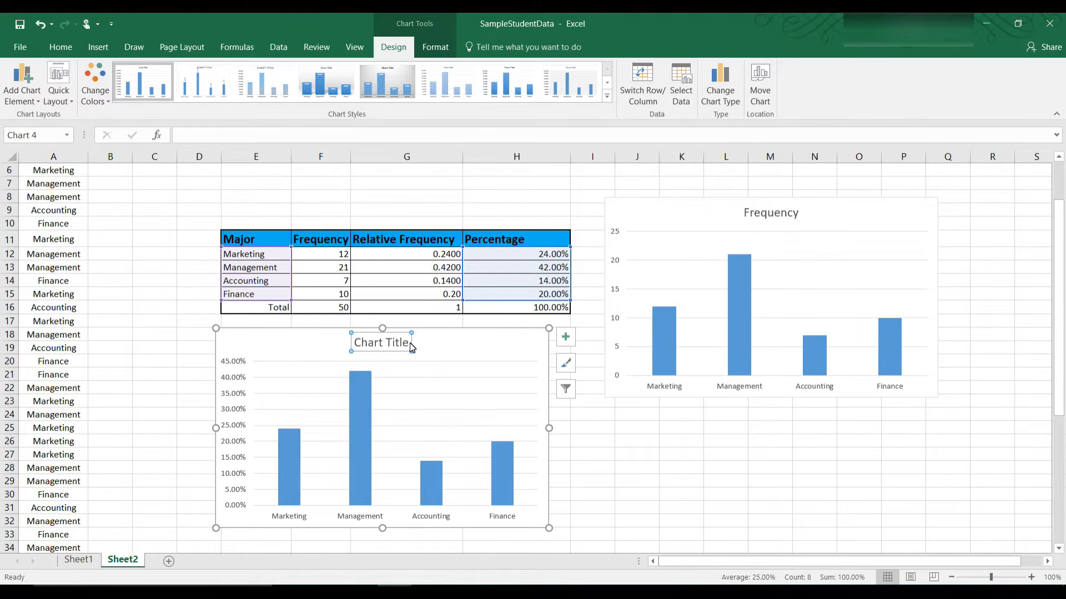
# Step: Retitle the new chart 'Percentage'
pyautogui.moveTo(407, 344); pyautogui.dragTo(347, 349)
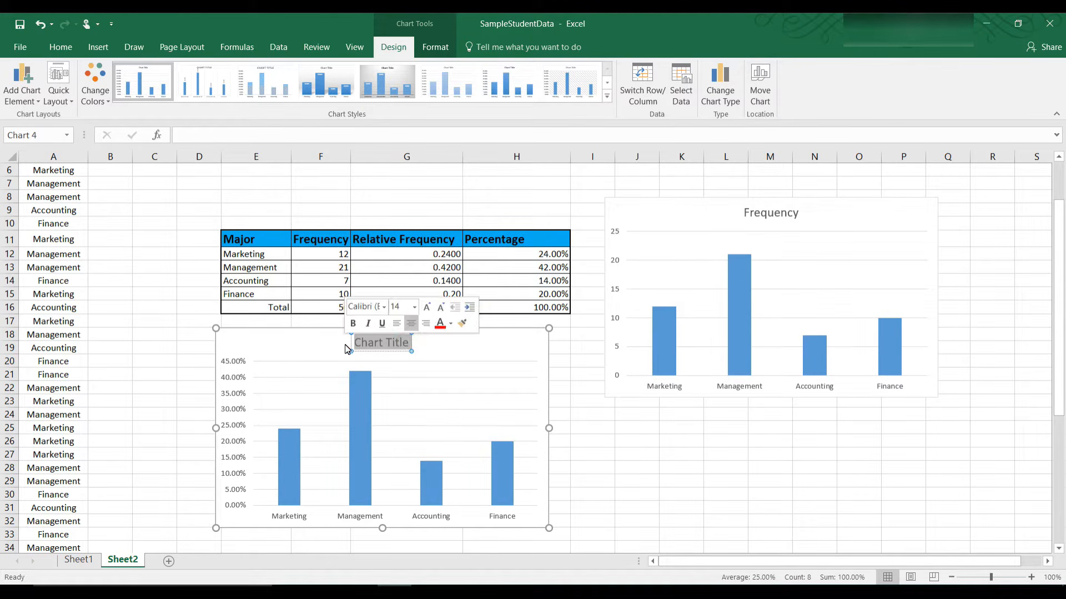
pyautogui.write('Percentage')
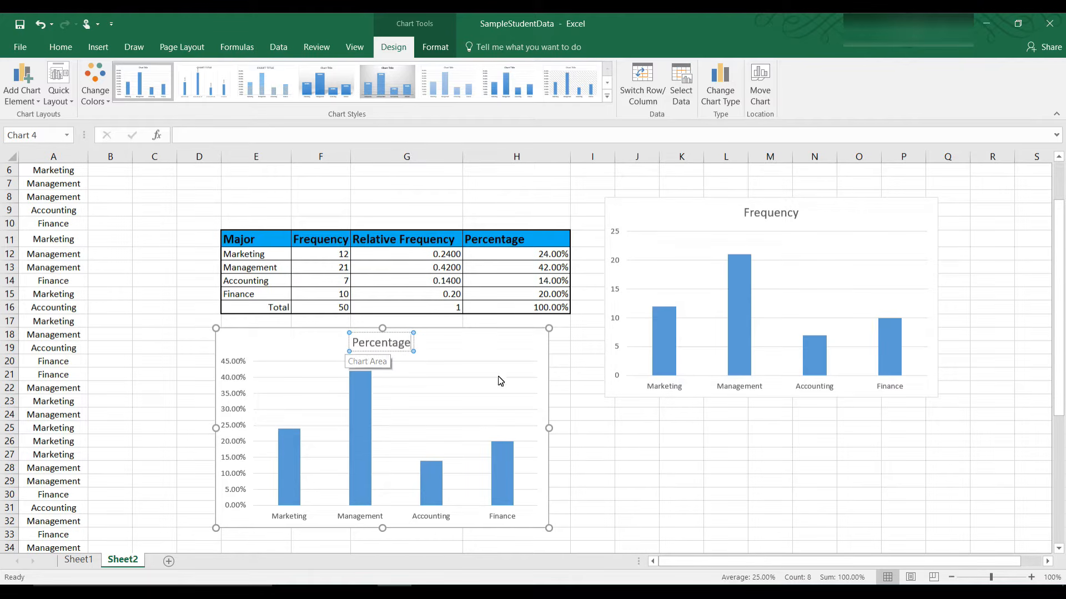
pyautogui.click(604, 444)
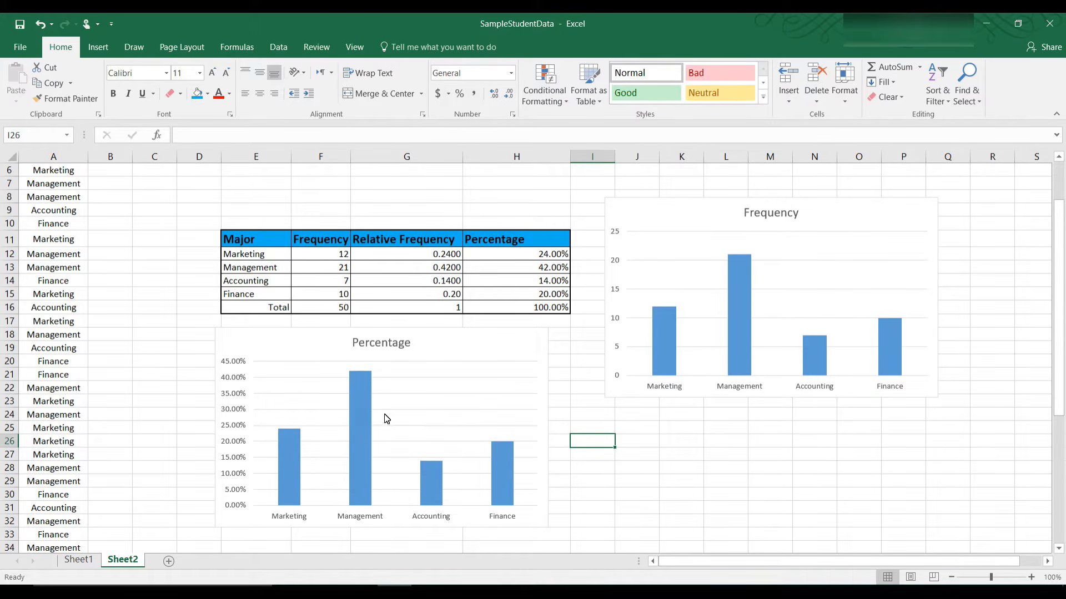
# Step: Change the Percentage chart's type to Pie so it shows the four majors' shares
pyautogui.moveTo(741, 350)
pyautogui.rightClick(540, 496)
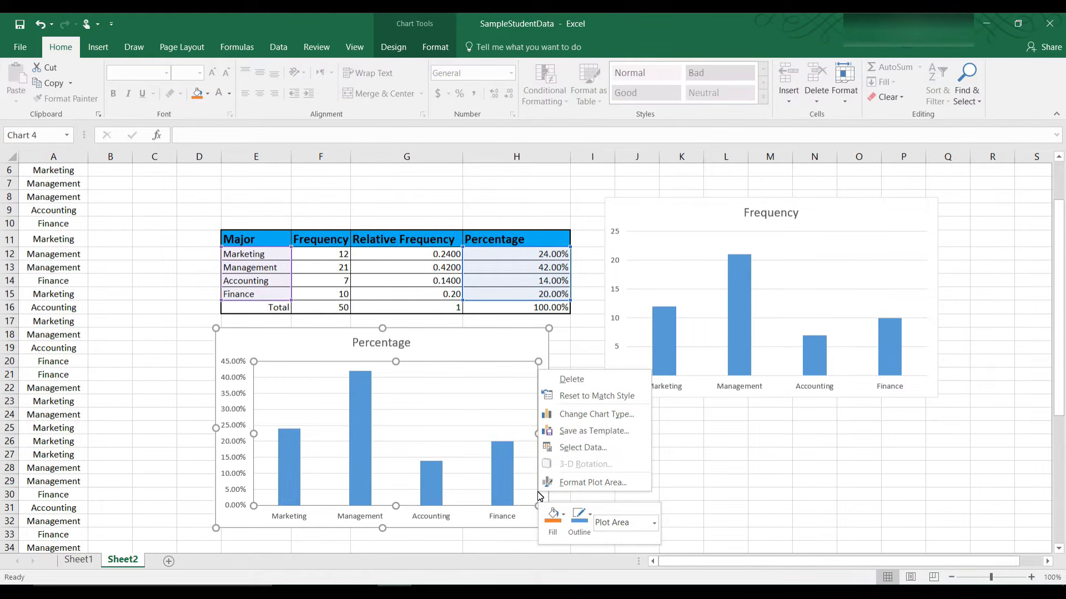
pyautogui.click(583, 419)
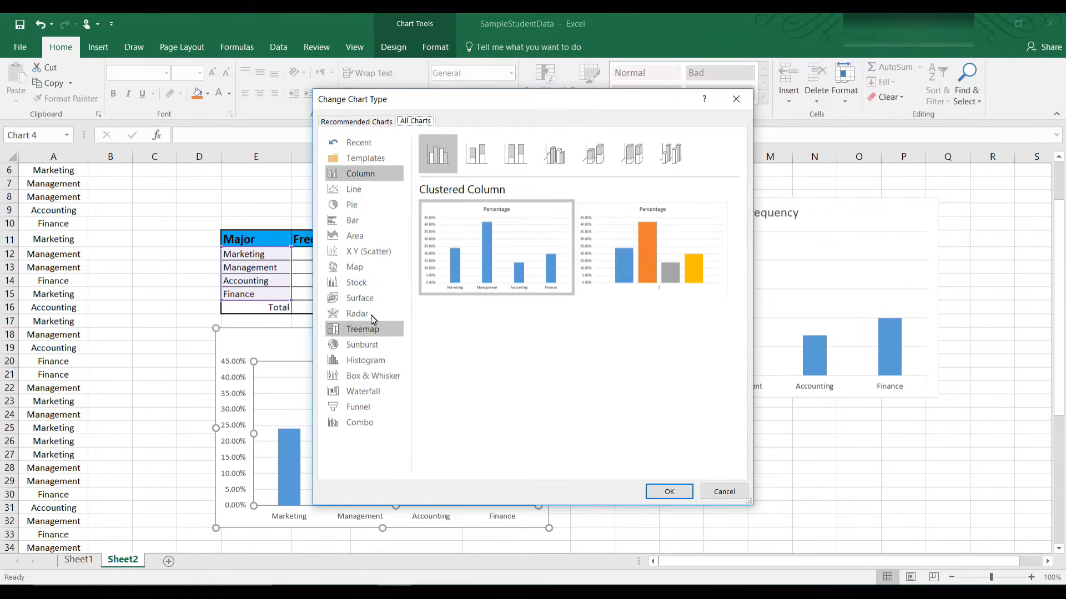
pyautogui.click(351, 209)
pyautogui.click(687, 494)
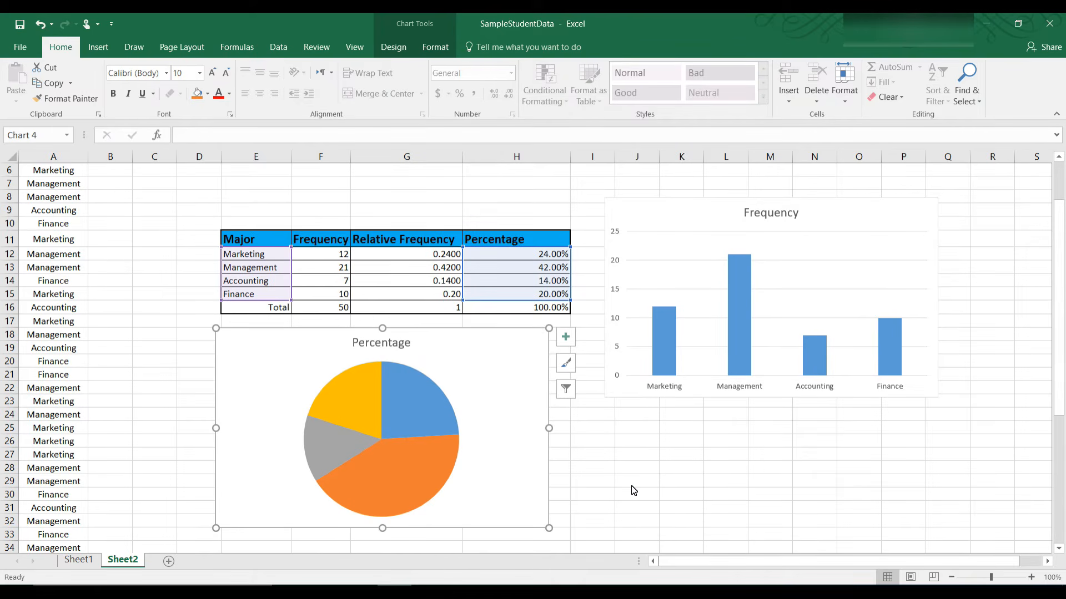
# Step: Add percentage data labels to the pie slices
pyautogui.rightClick(480, 480)
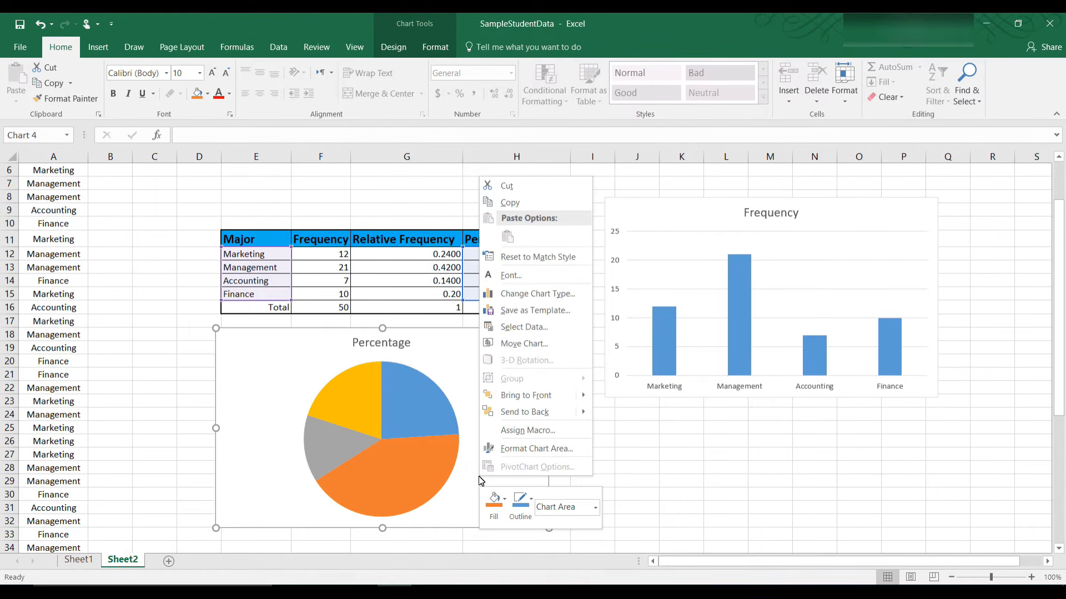
pyautogui.click(447, 444)
pyautogui.rightClick(448, 444)
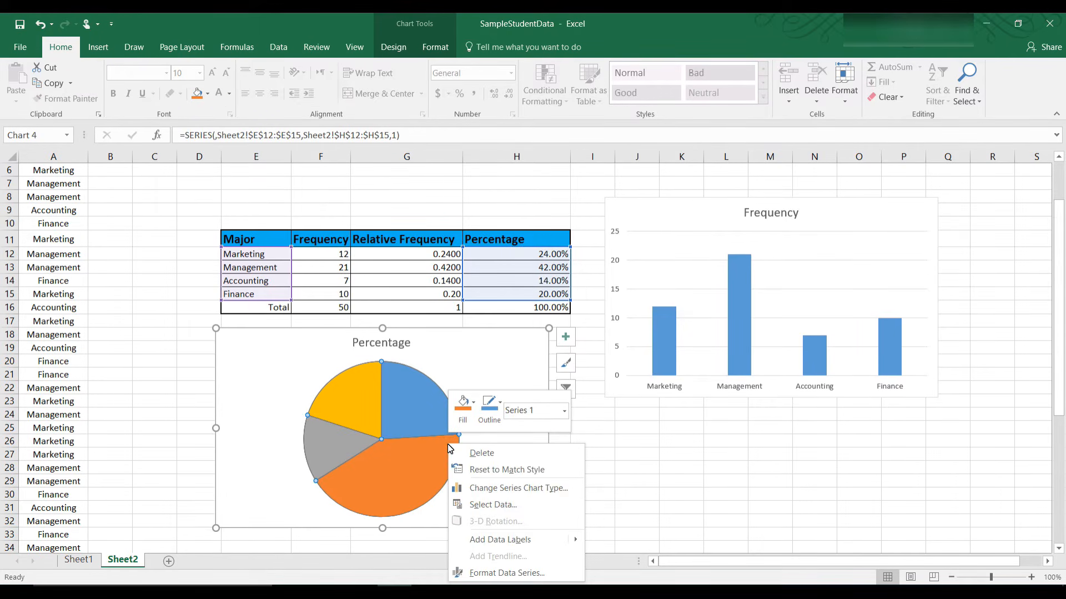
pyautogui.click(483, 540)
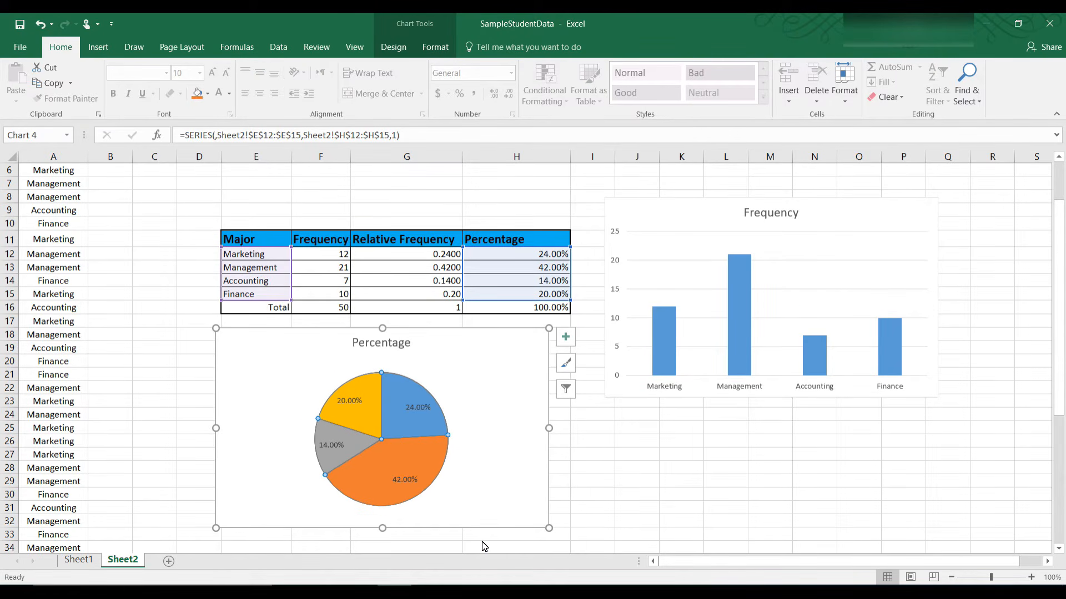
# Step: Include the category name in the pie labels, e.g. Marketing, 24.00%
pyautogui.rightClick(413, 481)
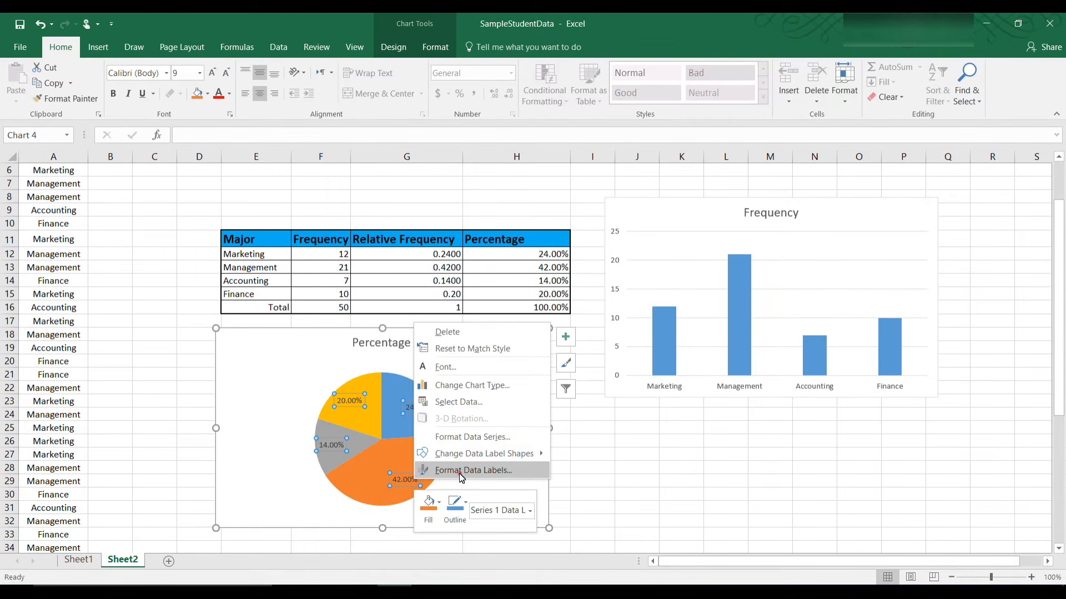
pyautogui.click(460, 470)
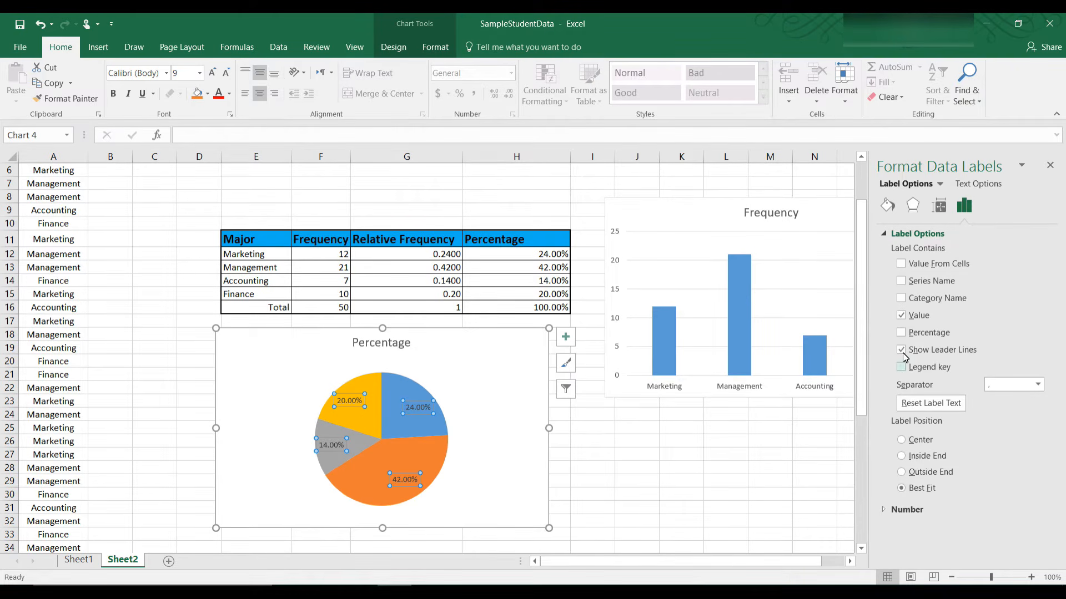
pyautogui.click(901, 299)
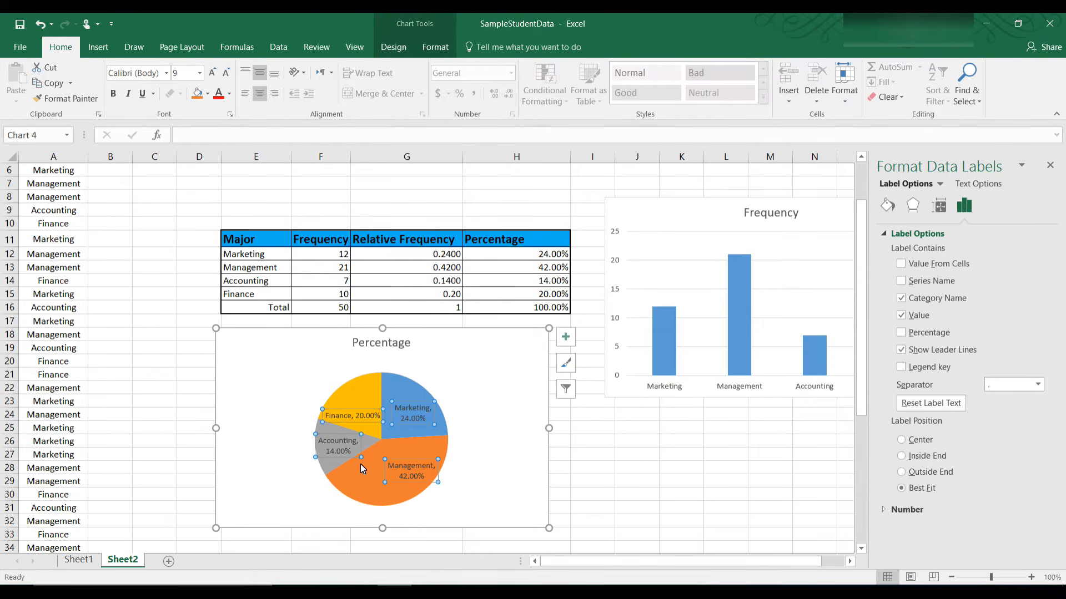
pyautogui.click(502, 443)
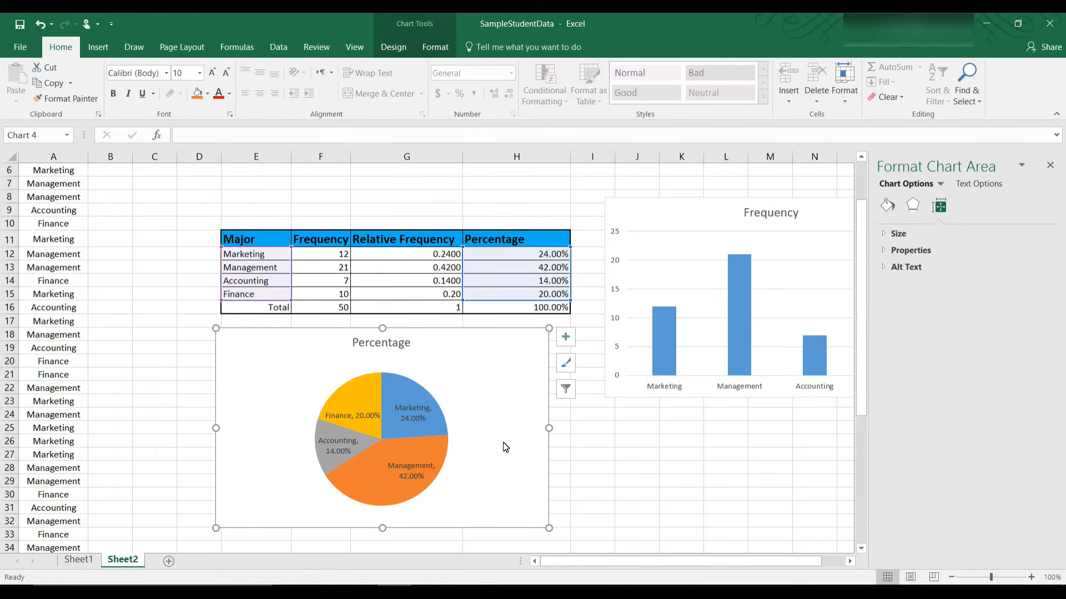
# Step: Convert the Frequency chart to a Clustered Bar chart and close the Format pane
pyautogui.rightClick(642, 387)
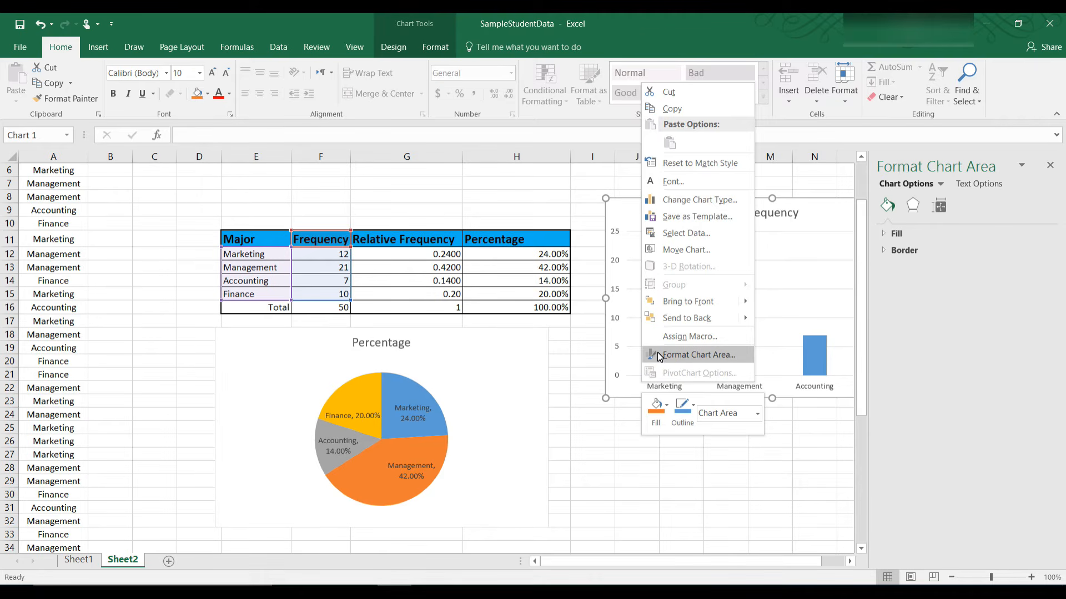
pyautogui.click(693, 200)
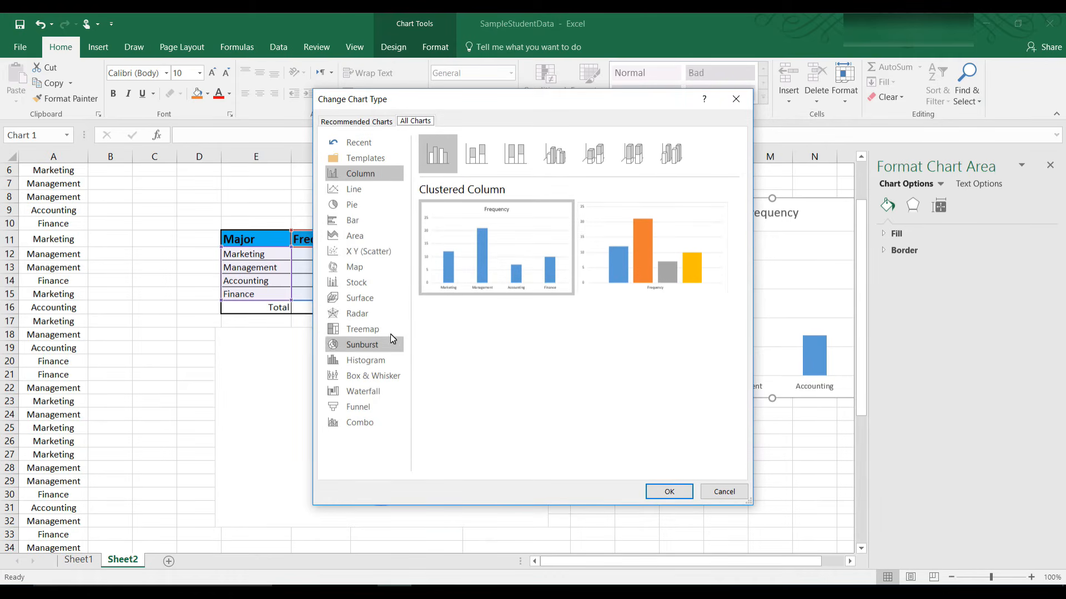
pyautogui.click(343, 224)
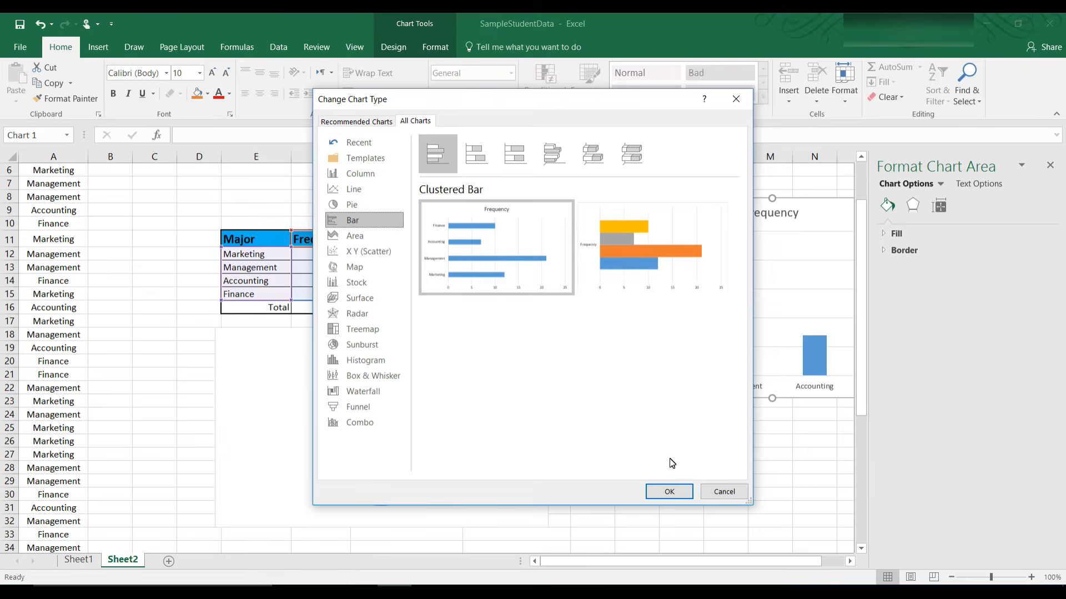
pyautogui.click(670, 492)
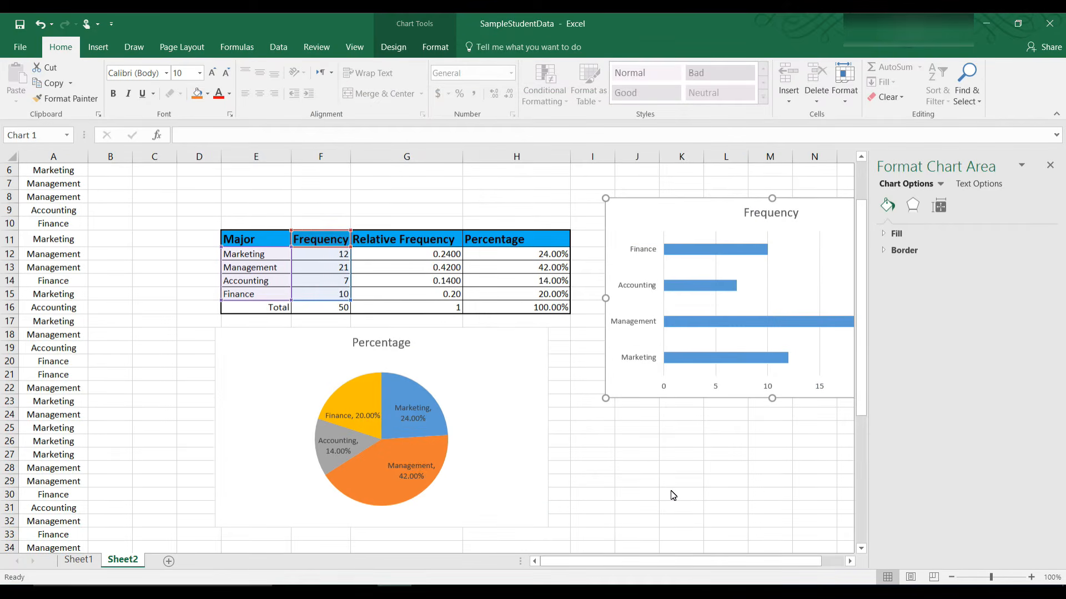
pyautogui.click(1053, 166)
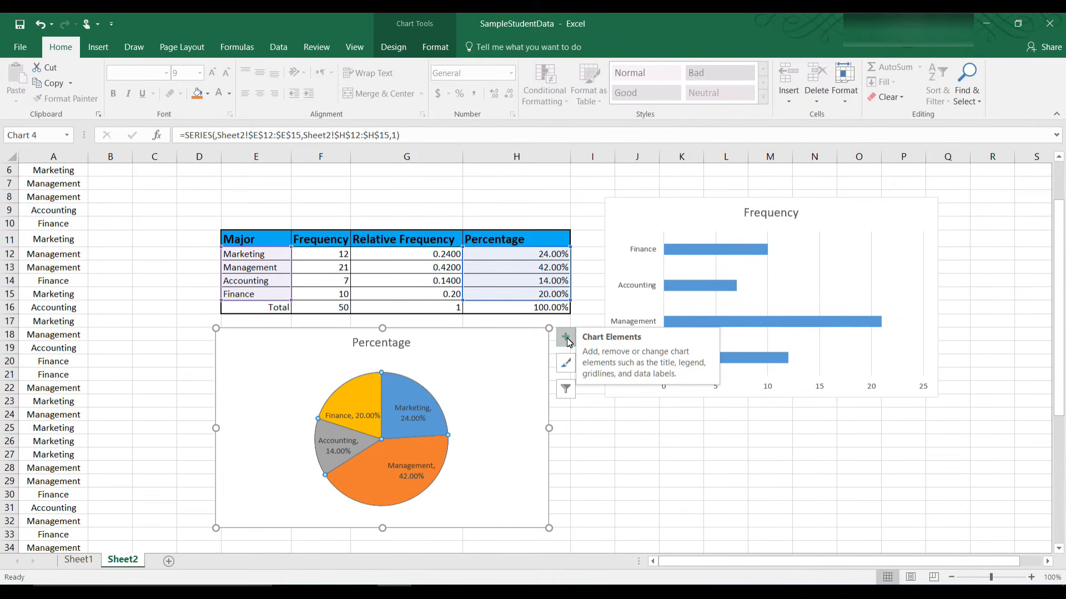
pyautogui.click(566, 338)
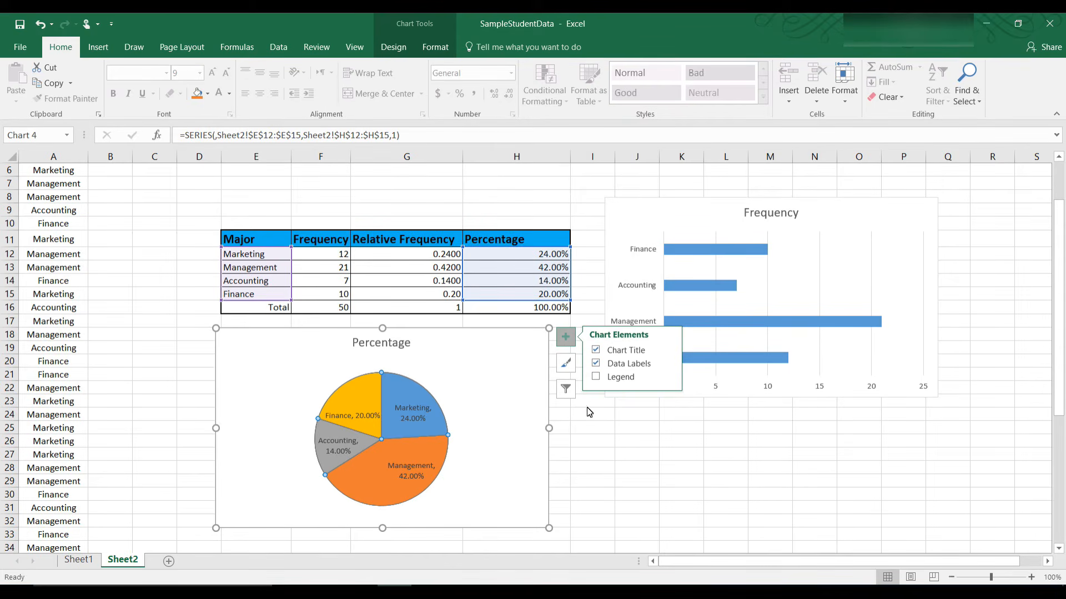
pyautogui.click(567, 364)
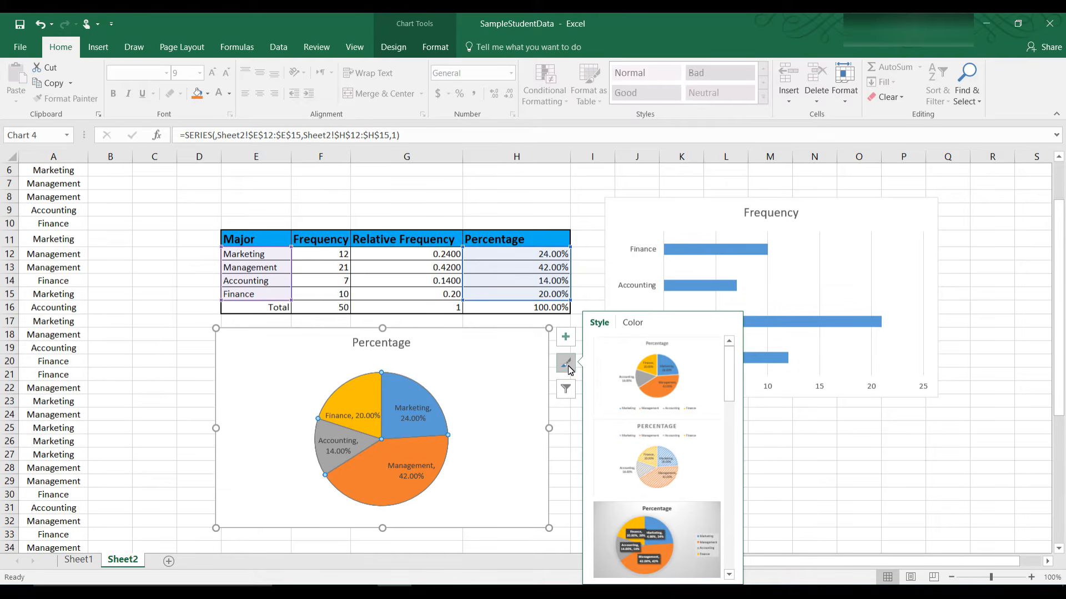
pyautogui.click(568, 392)
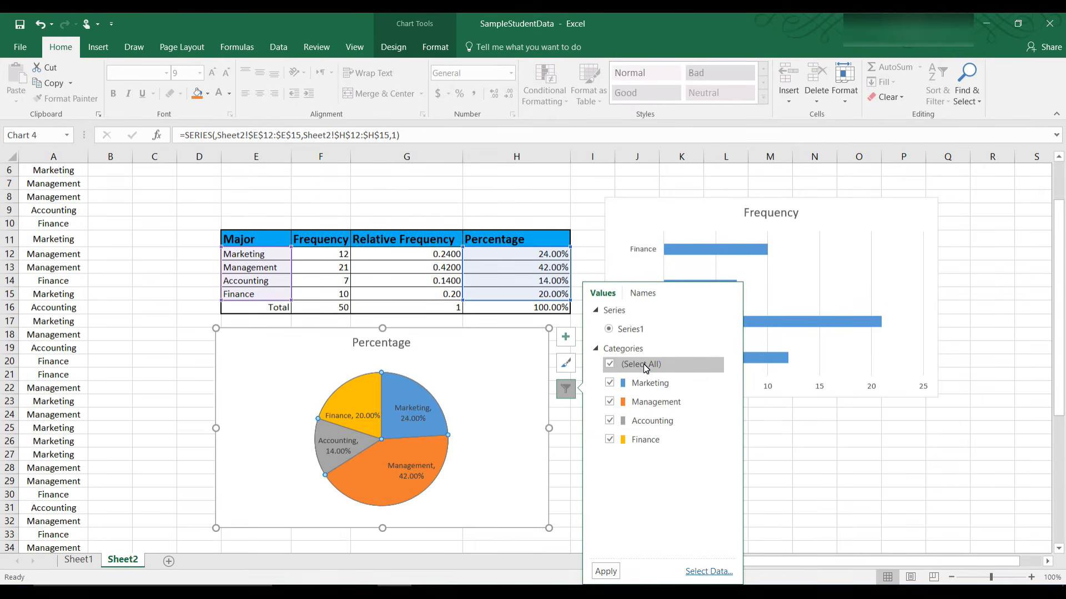
pyautogui.click(518, 421)
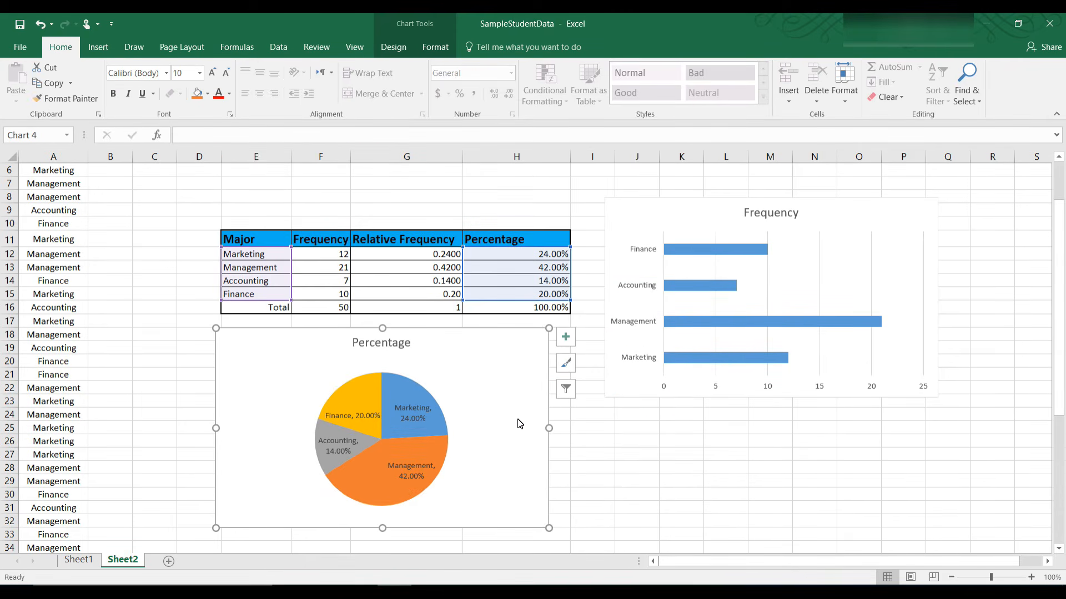